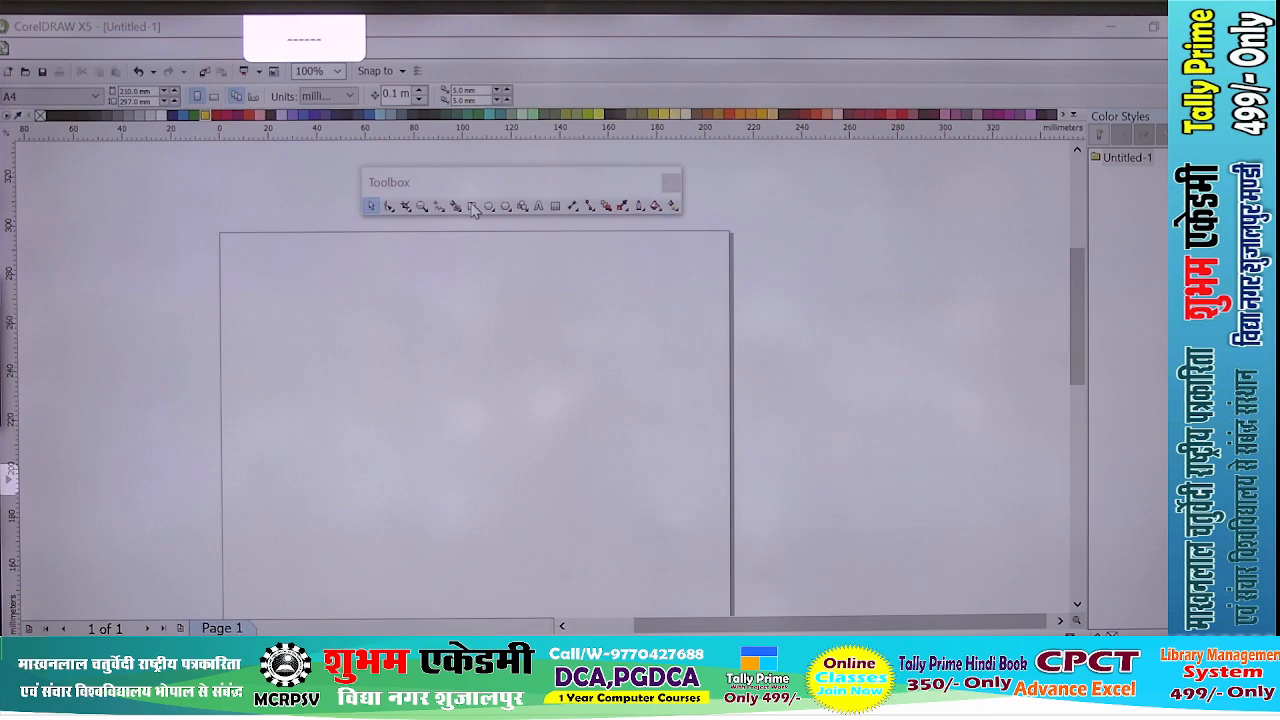
# - Draw a rectangle about 209 × 93 mm across the upper part of the A4 page
pyautogui.click(472, 206)
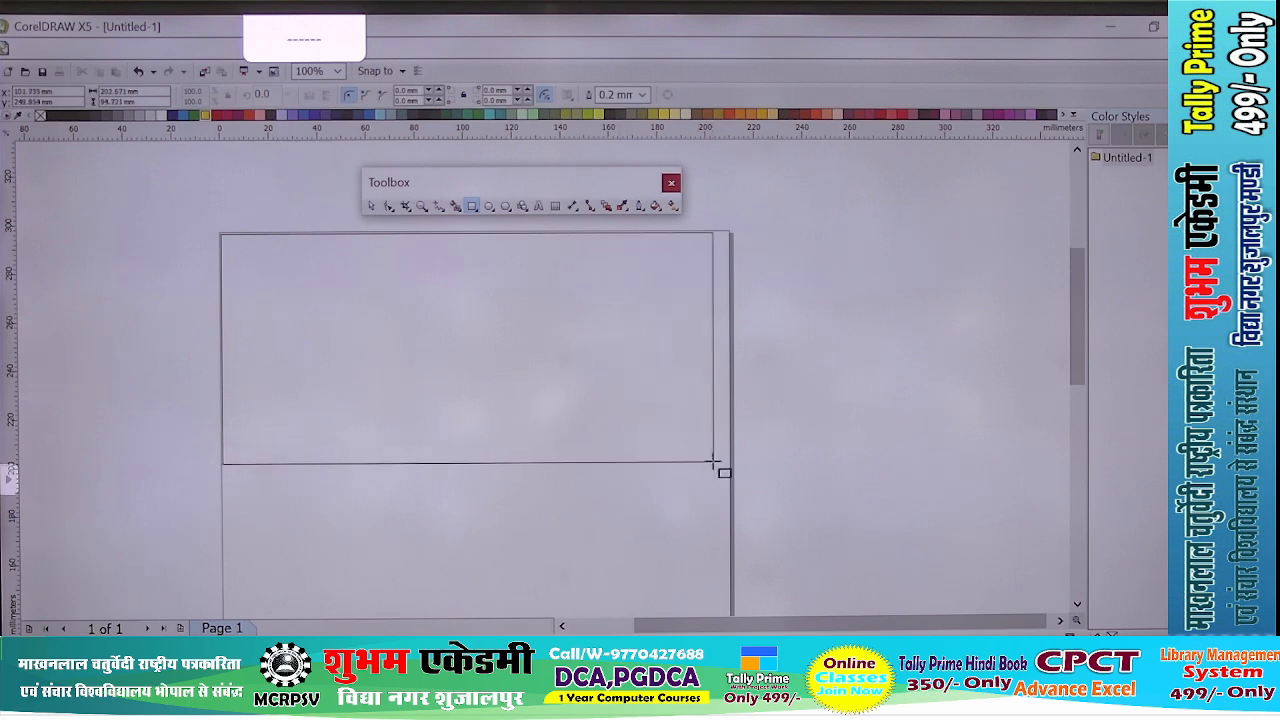
pyautogui.moveTo(713, 463); pyautogui.dragTo(725, 465)
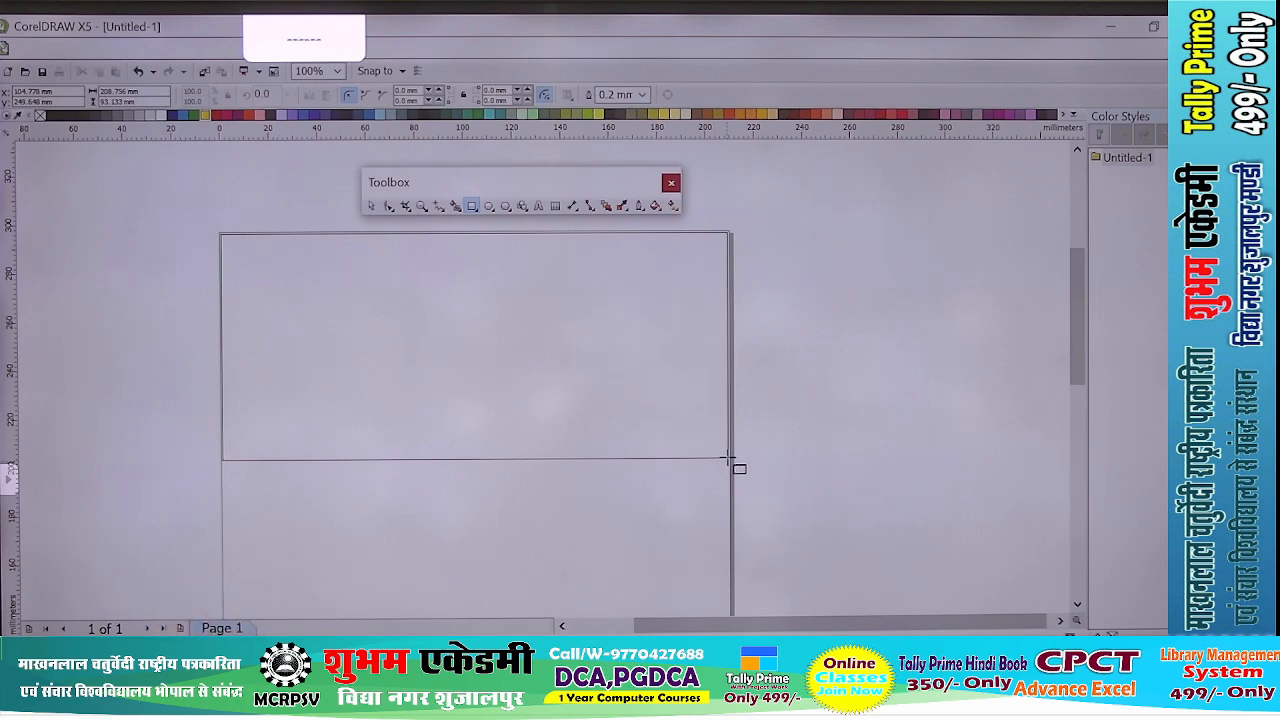
pyautogui.moveTo(727, 460); pyautogui.dragTo(729, 461)
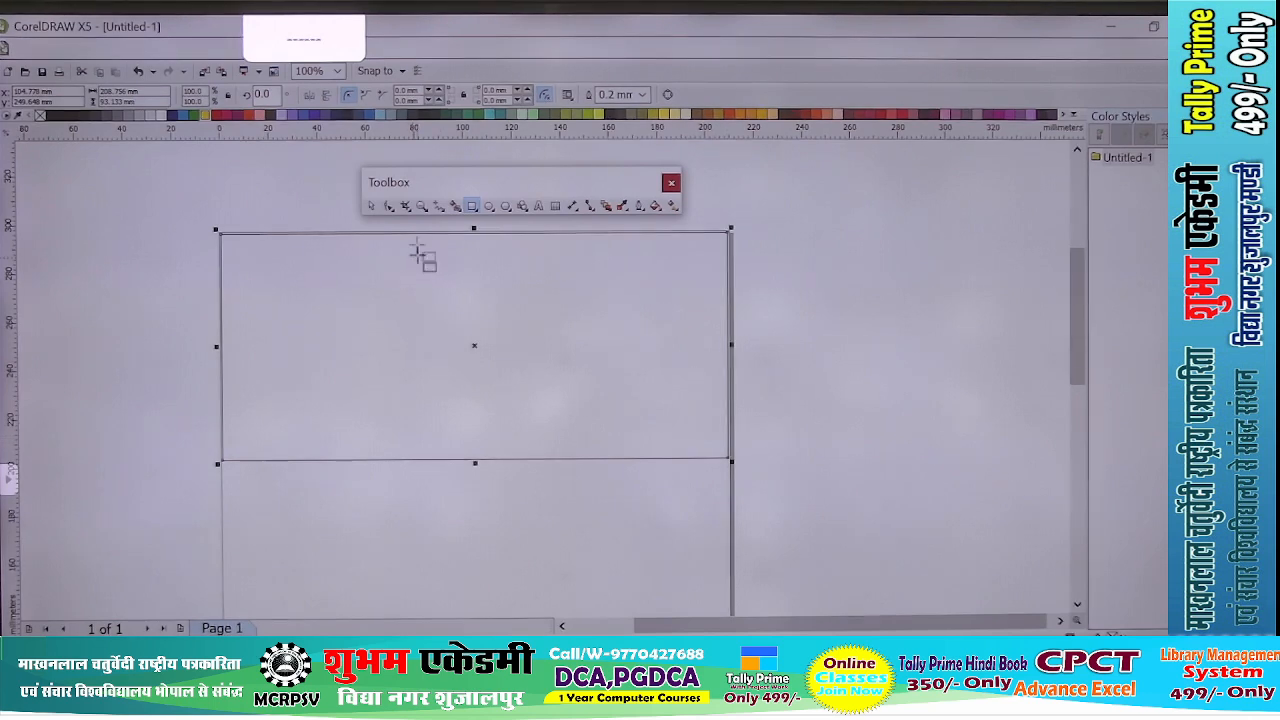
pyautogui.click(873, 402)
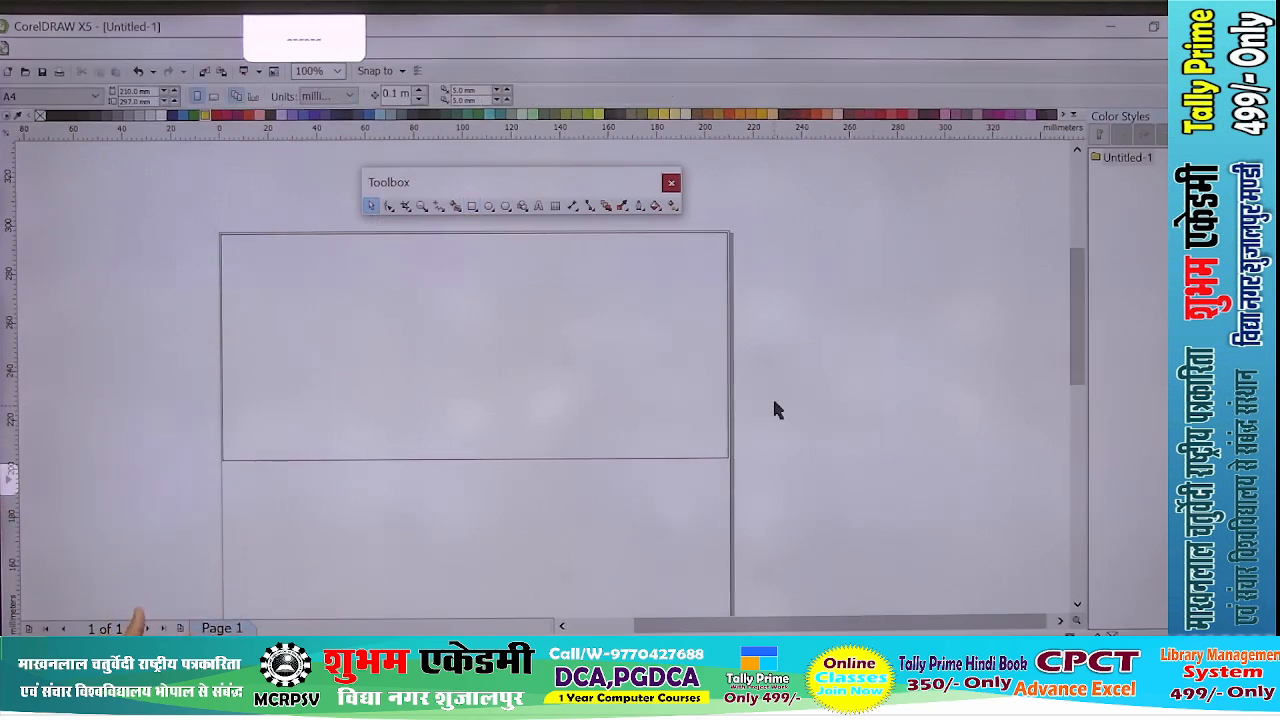
# - Fill the large rectangle with maroon
pyautogui.click(555, 418)
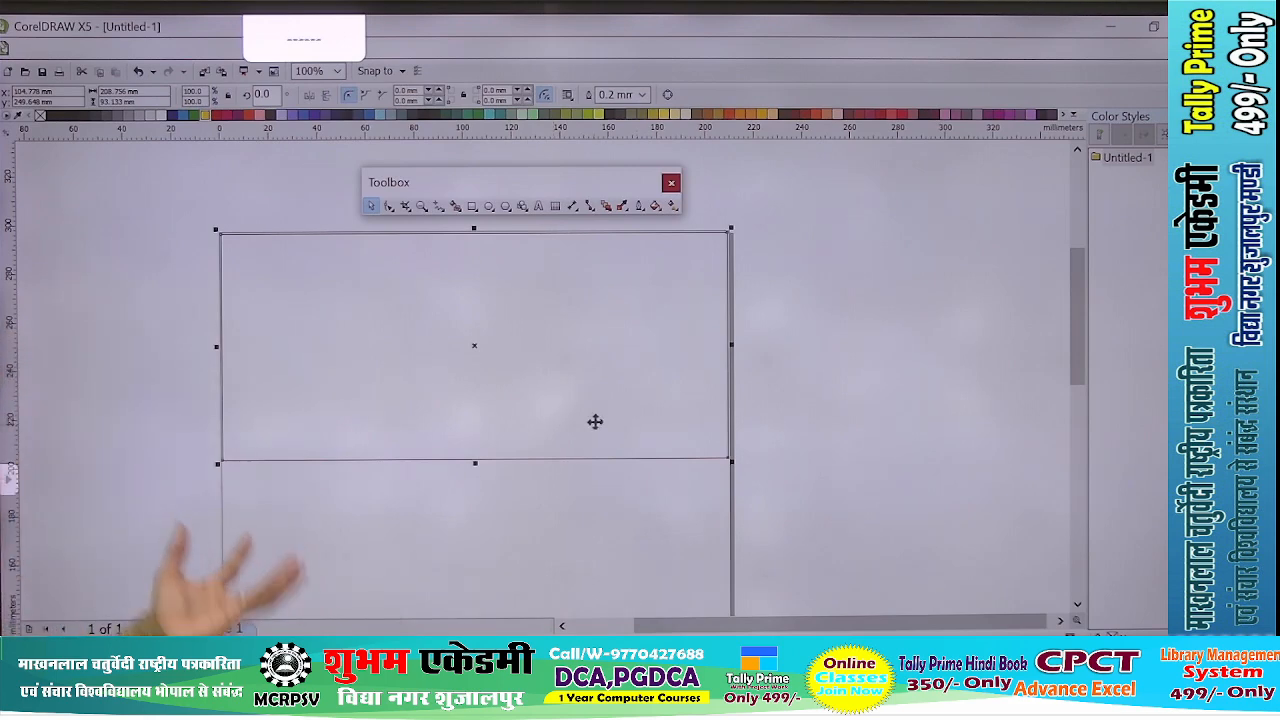
pyautogui.click(240, 122)
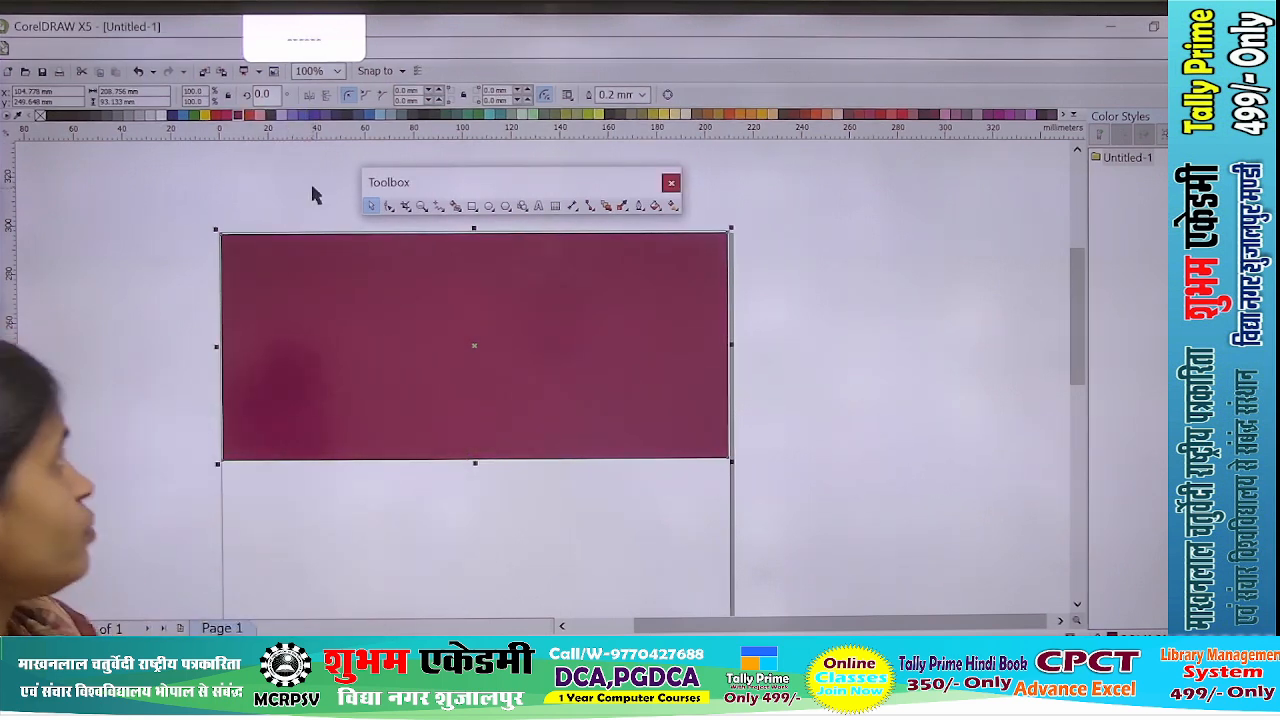
pyautogui.click(816, 309)
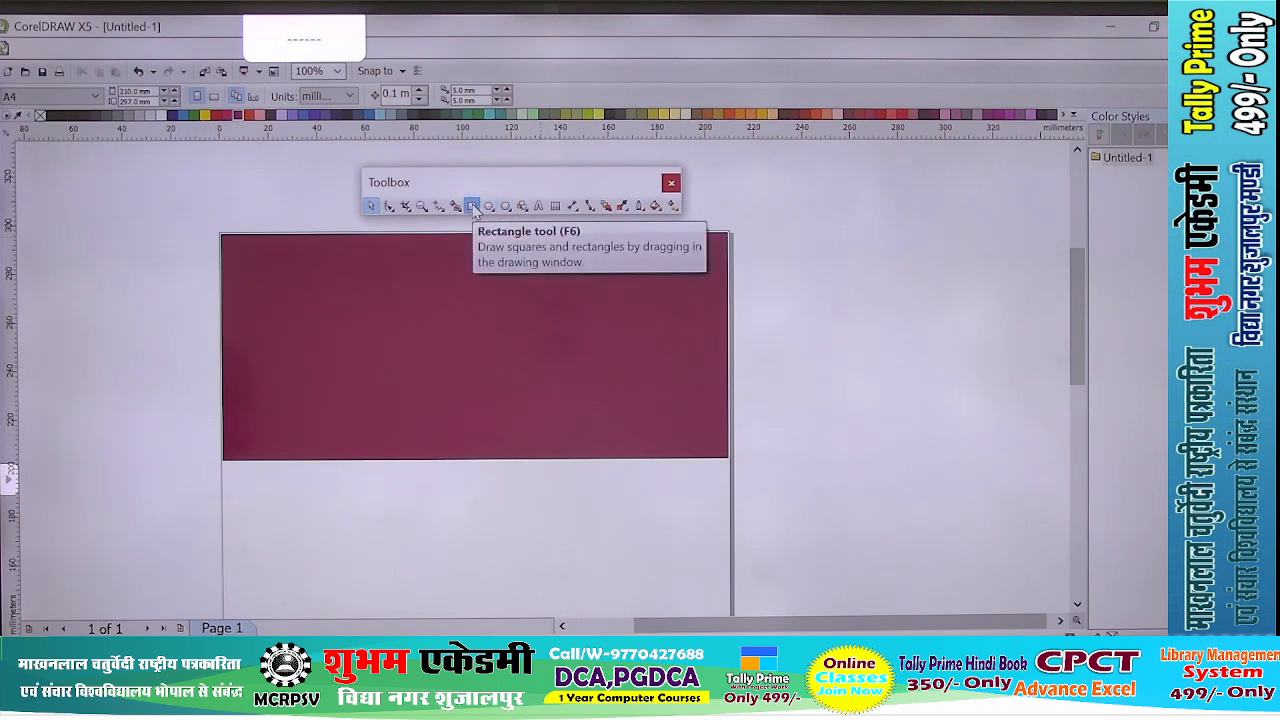
# - Draw a full-width horizontal band about 209 × 24 mm through the middle of the maroon rectangle and fill it white
pyautogui.click(472, 206)
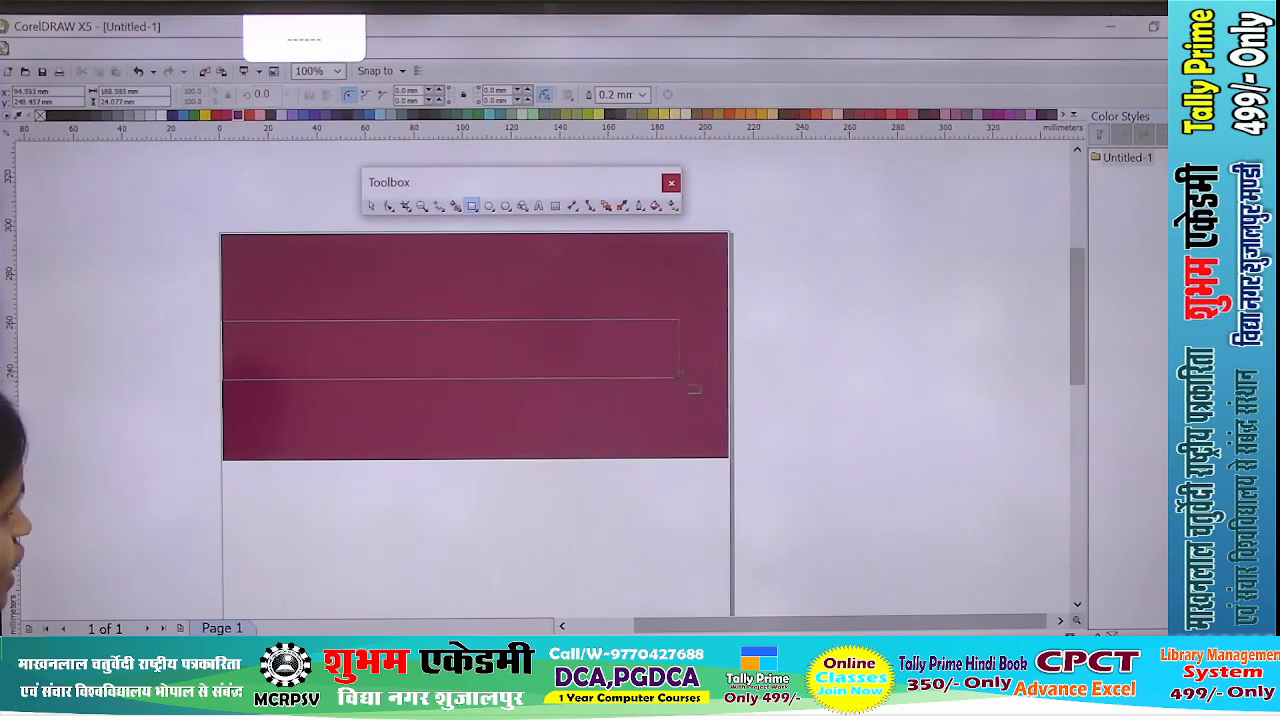
pyautogui.moveTo(680, 378); pyautogui.dragTo(730, 378)
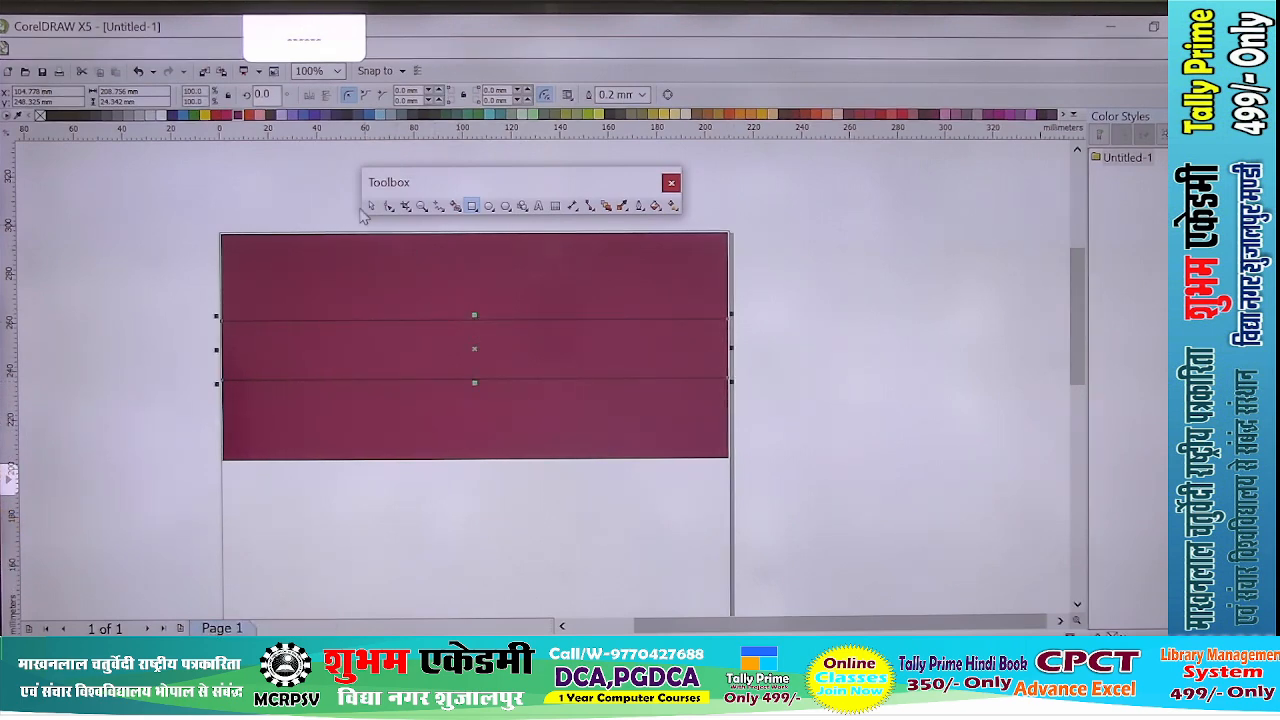
pyautogui.scroll(1, 482, 340)
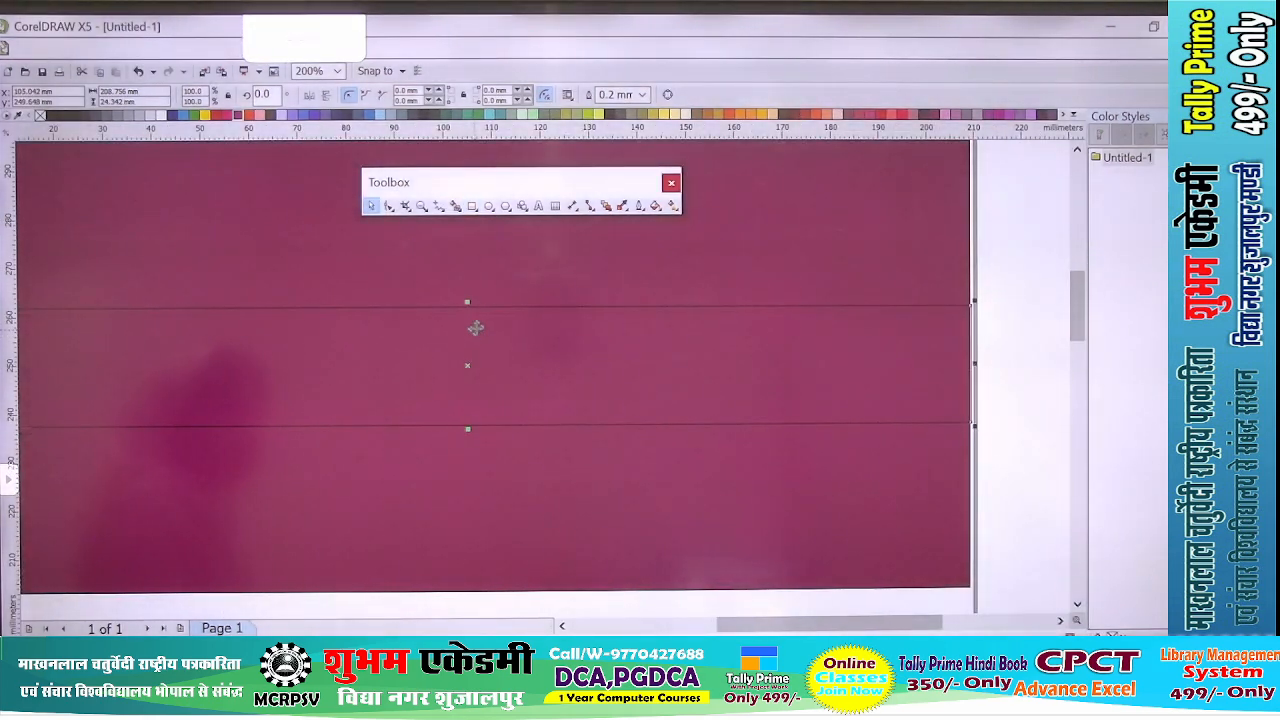
pyautogui.scroll(-1, 523, 394)
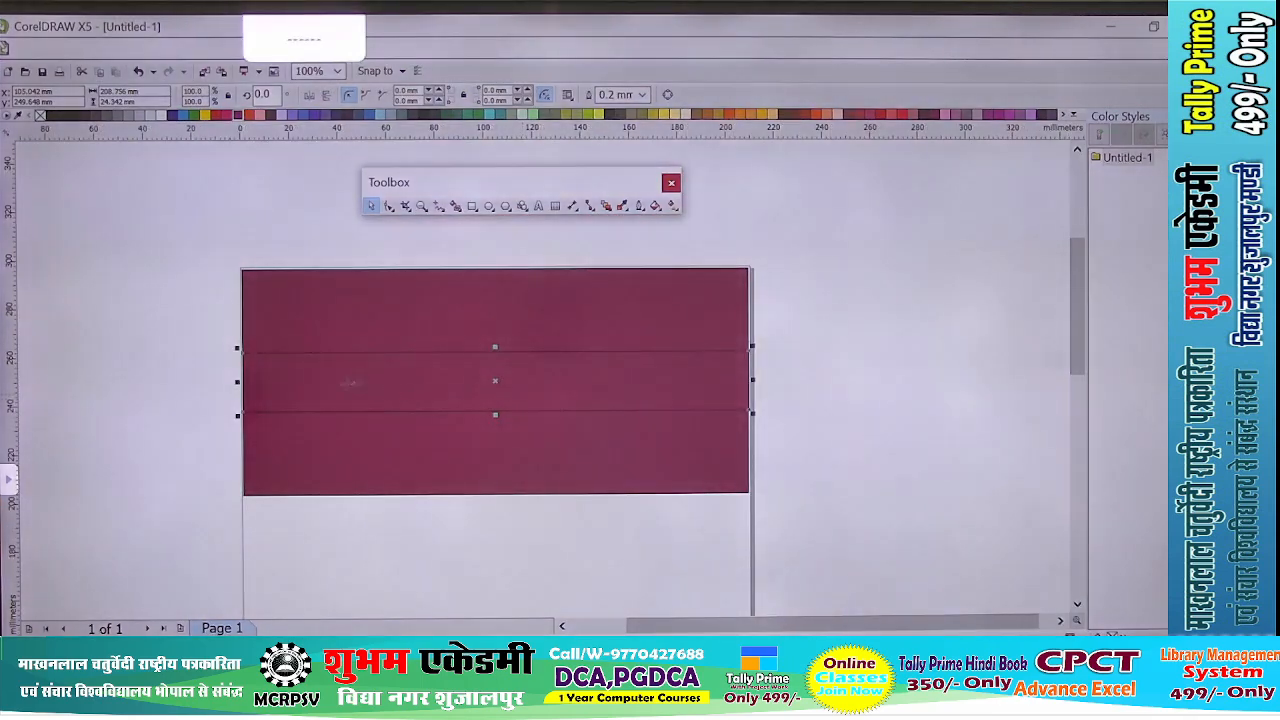
pyautogui.scroll(1, 386, 371)
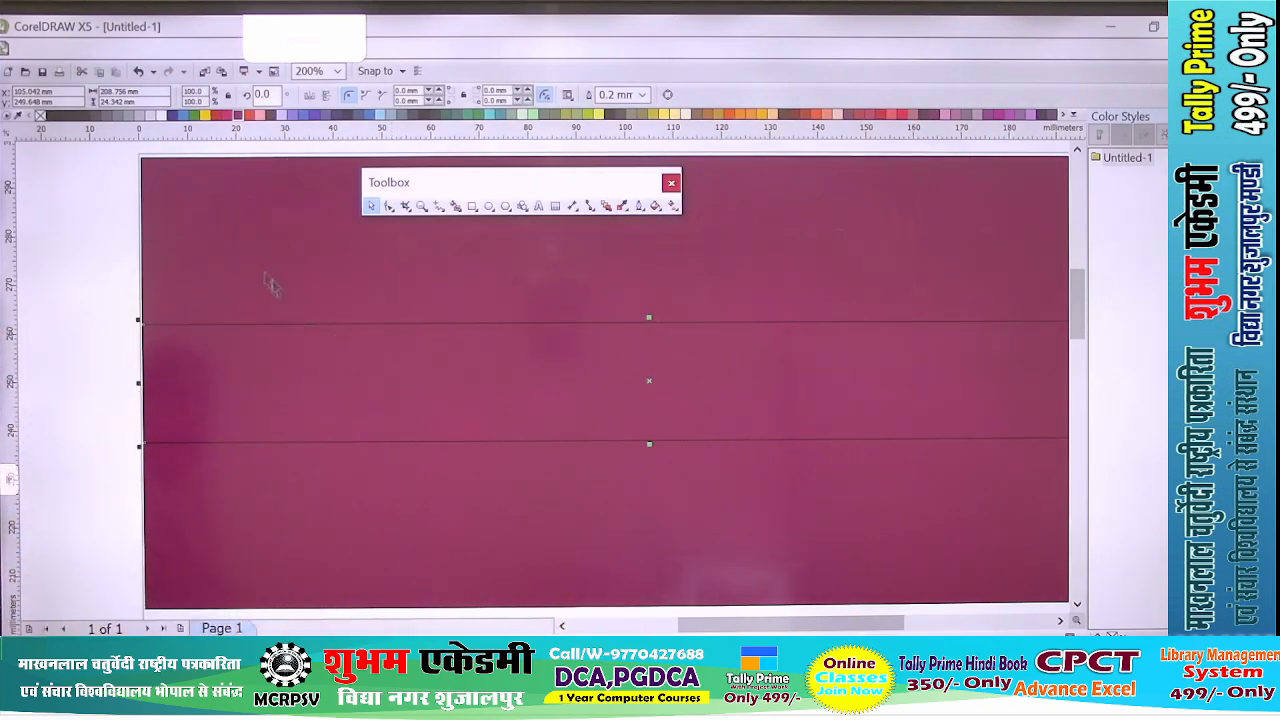
pyautogui.click(164, 116)
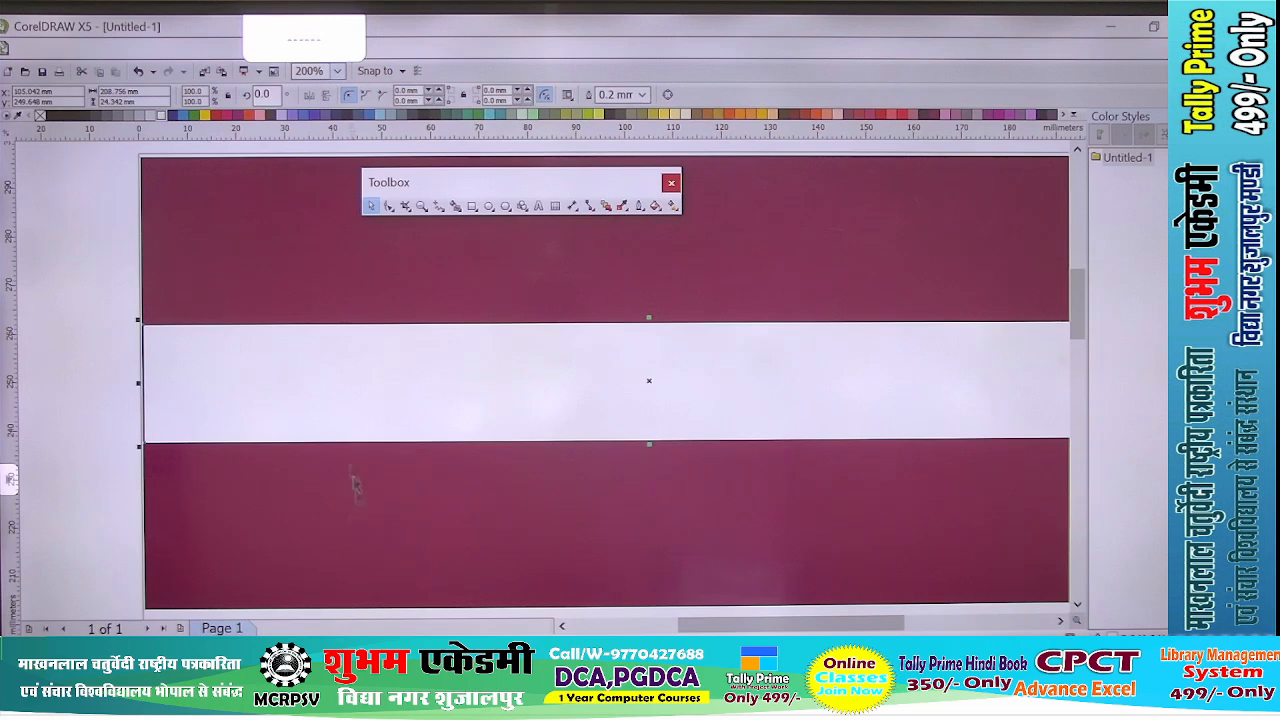
pyautogui.scroll(-1, 351, 412)
pyautogui.click(221, 430)
pyautogui.scroll(1, 648, 387)
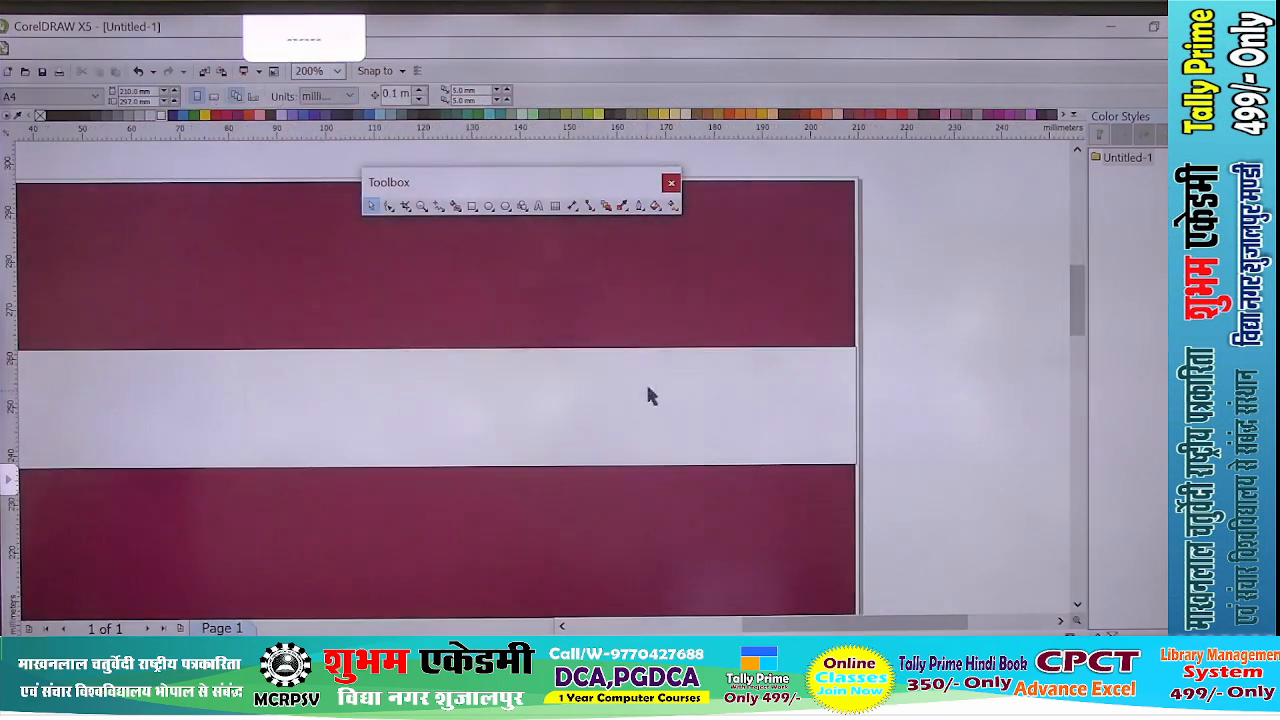
# - Draw an upright rectangle about 21 × 69 mm near the left end, crossing the white band
pyautogui.scroll(-1, 648, 397)
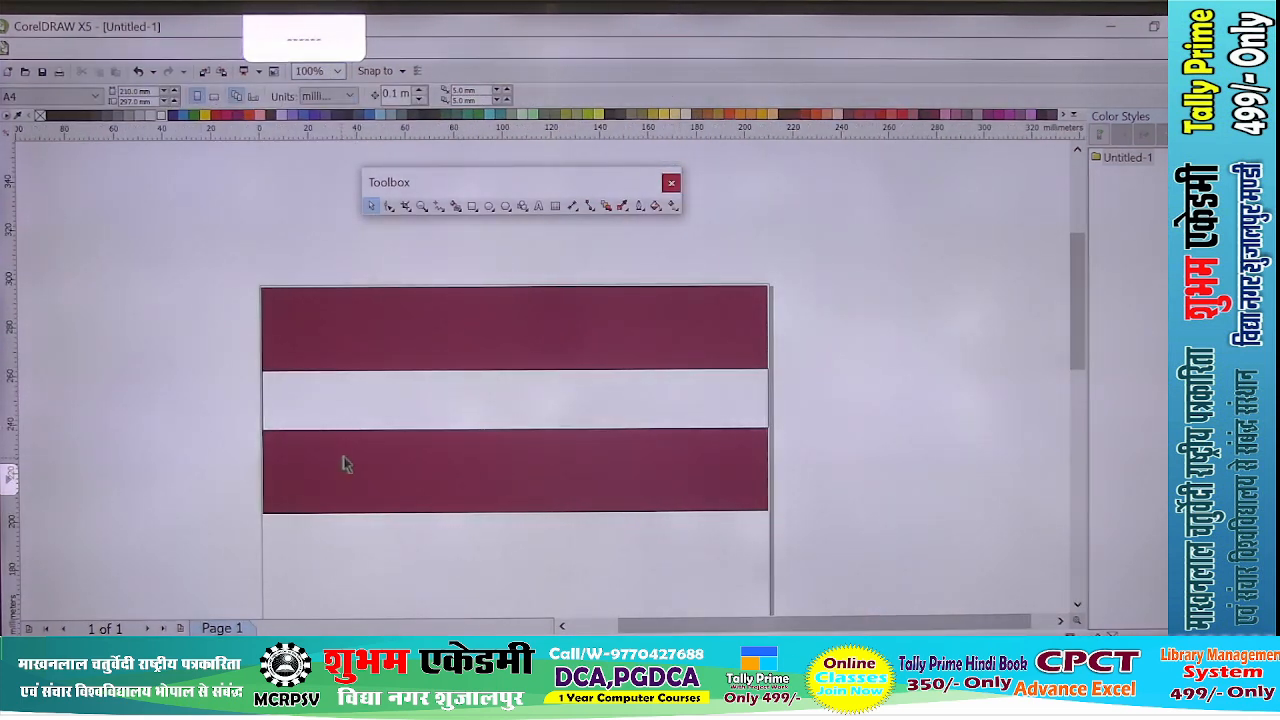
pyautogui.scroll(1, 345, 464)
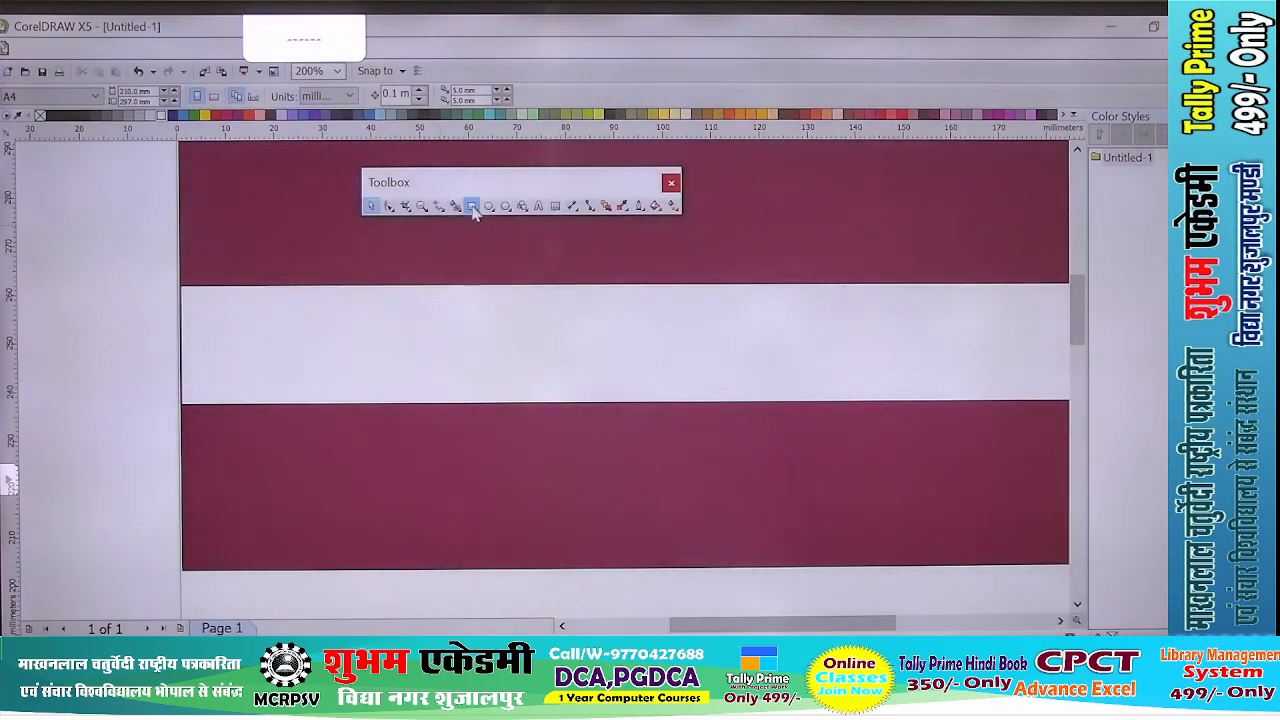
pyautogui.click(472, 206)
pyautogui.scroll(-1, 291, 326)
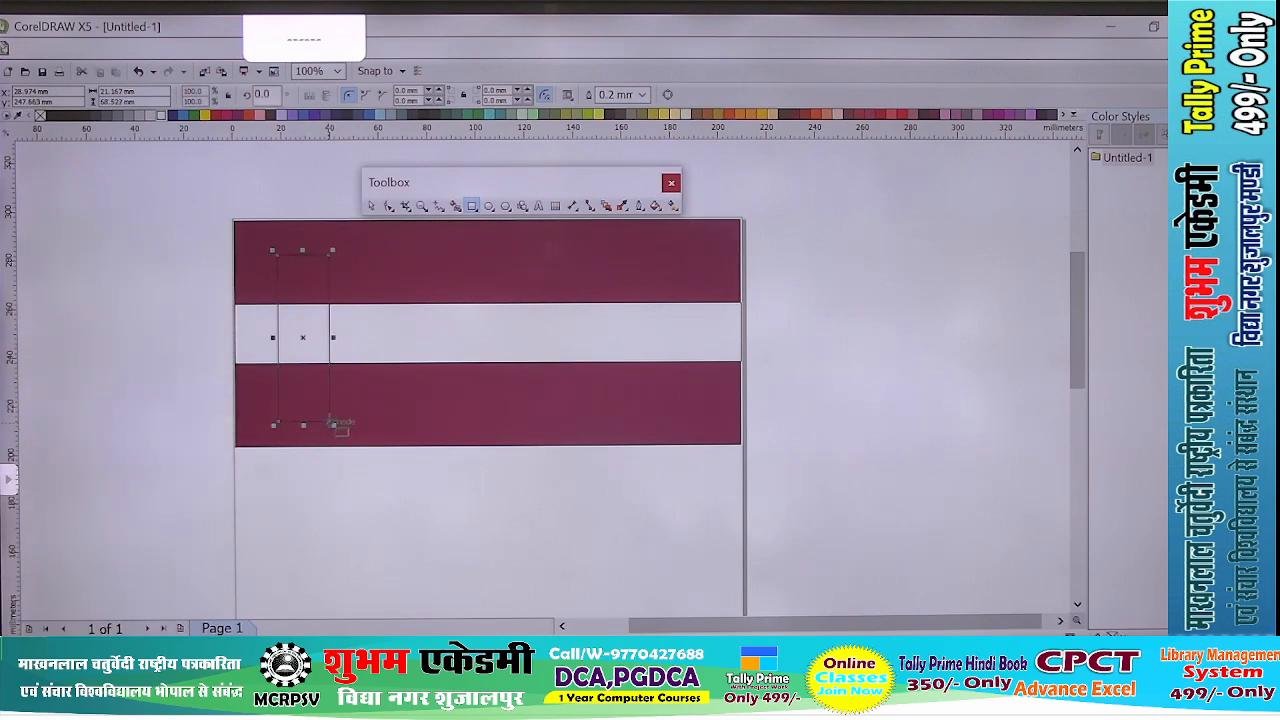
pyautogui.scroll(1, 262, 294)
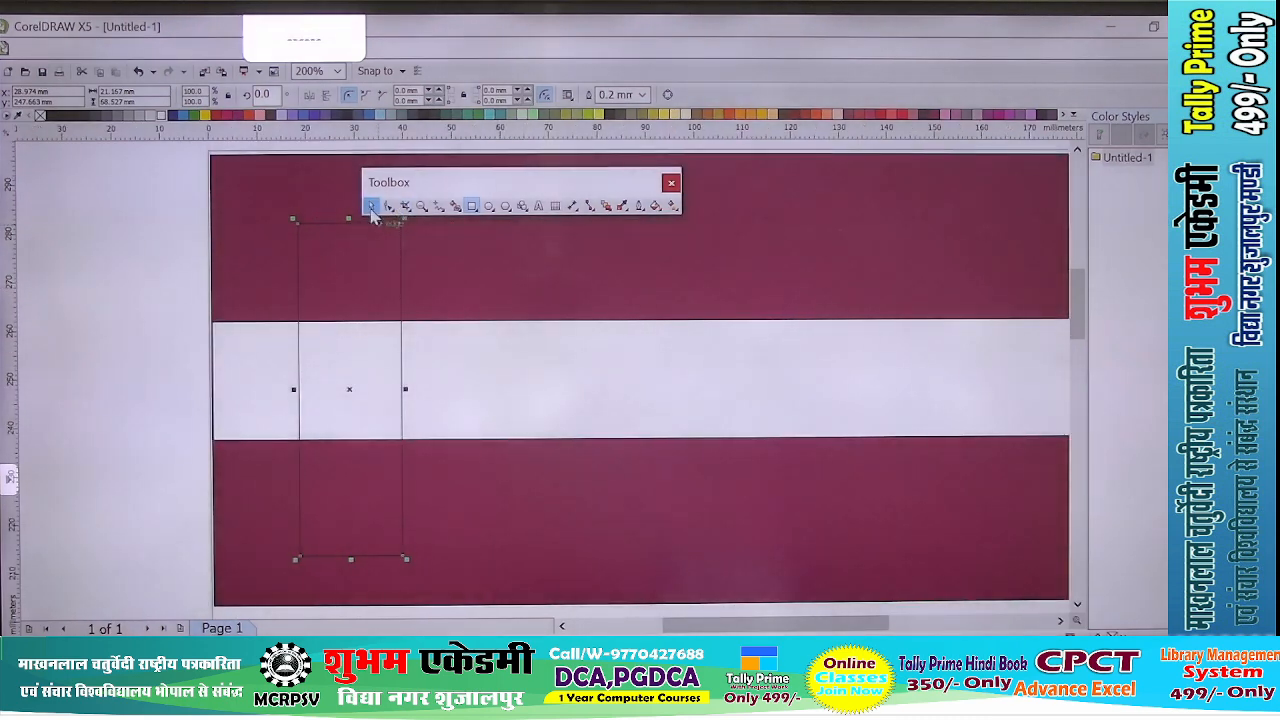
# - Shorten the upright rectangle from its top edge to about 63 mm tall and fill it yellow
pyautogui.scroll(-1, 378, 296)
pyautogui.scroll(1, 381, 243)
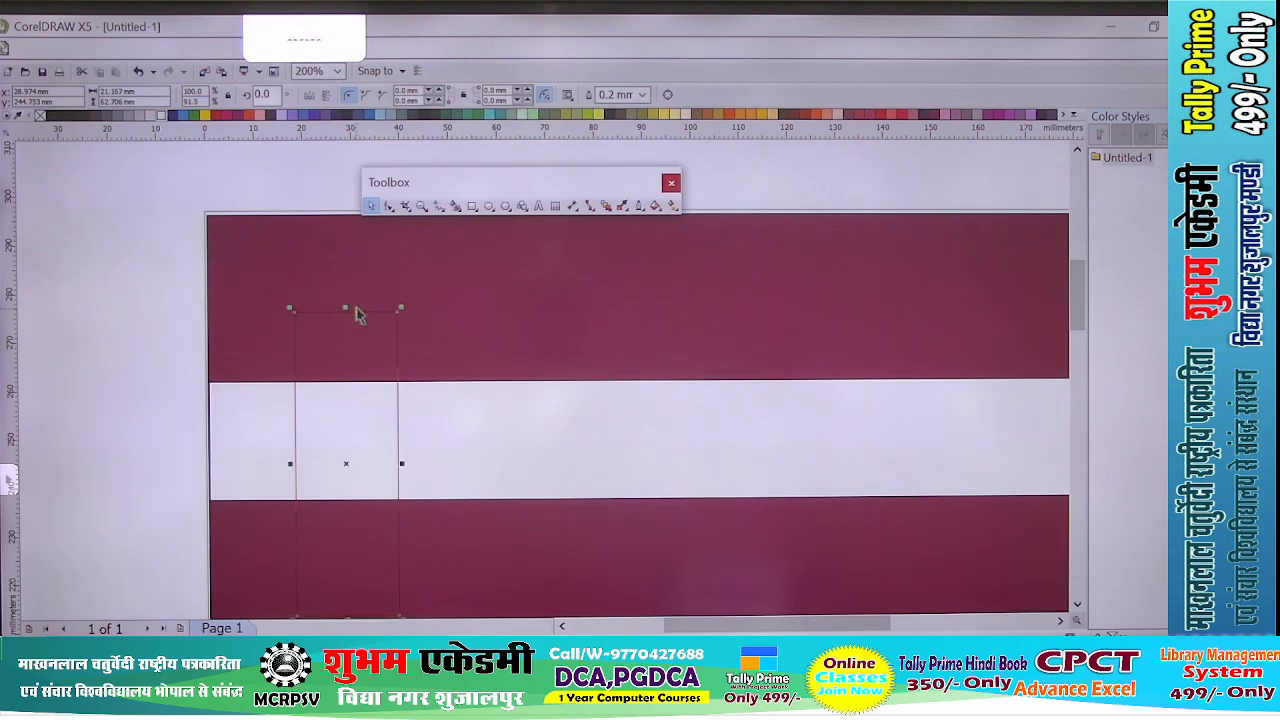
pyautogui.scroll(-1, 359, 320)
pyautogui.scroll(1, 357, 329)
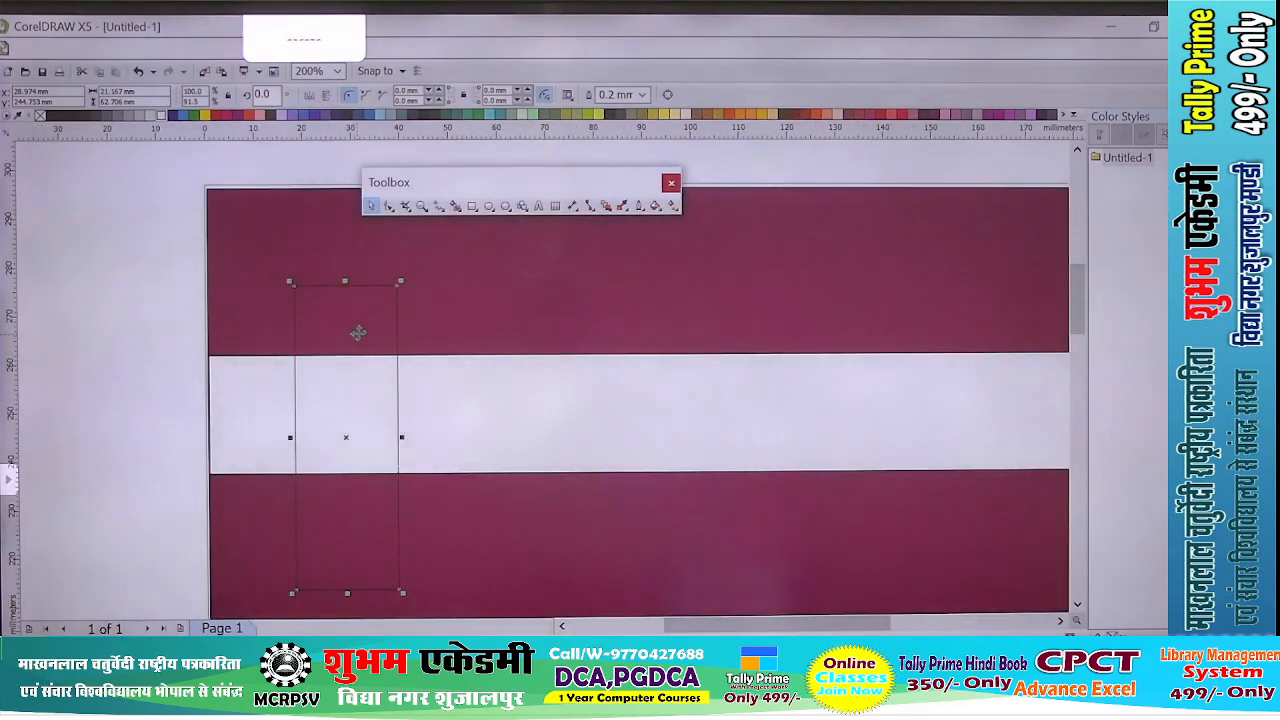
pyautogui.click(211, 118)
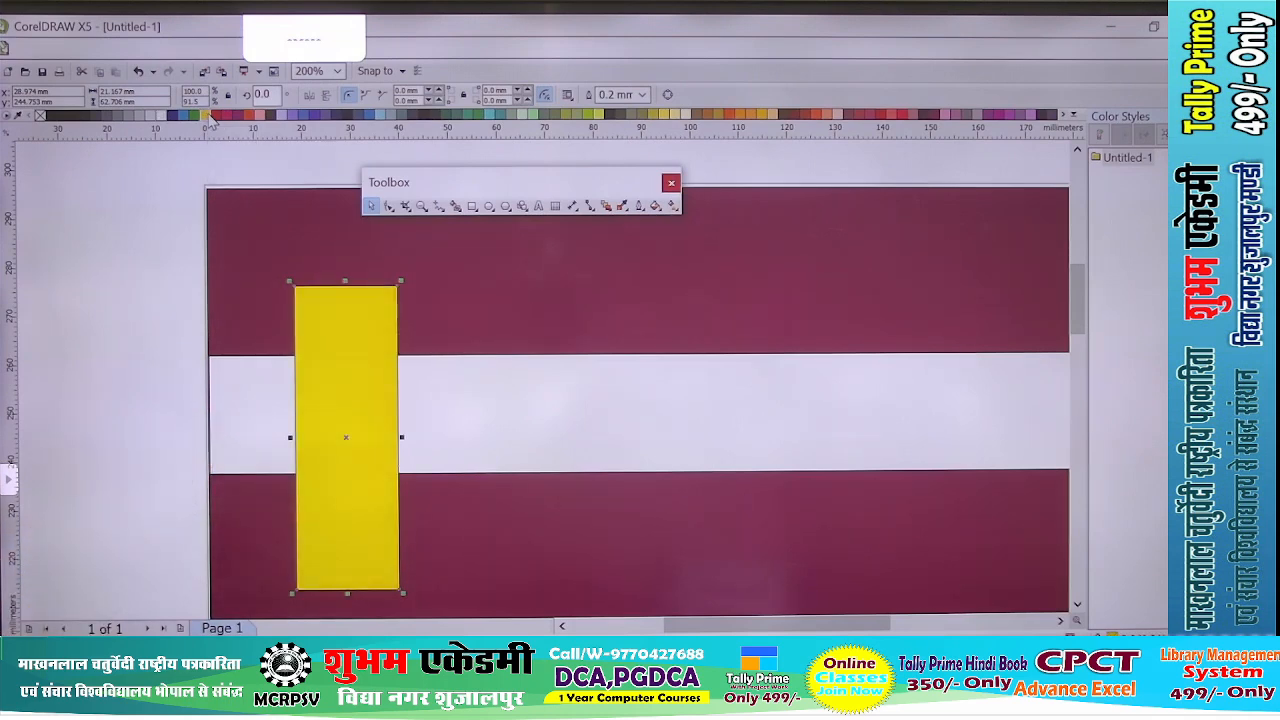
pyautogui.scroll(-1, 149, 377)
pyautogui.click(160, 372)
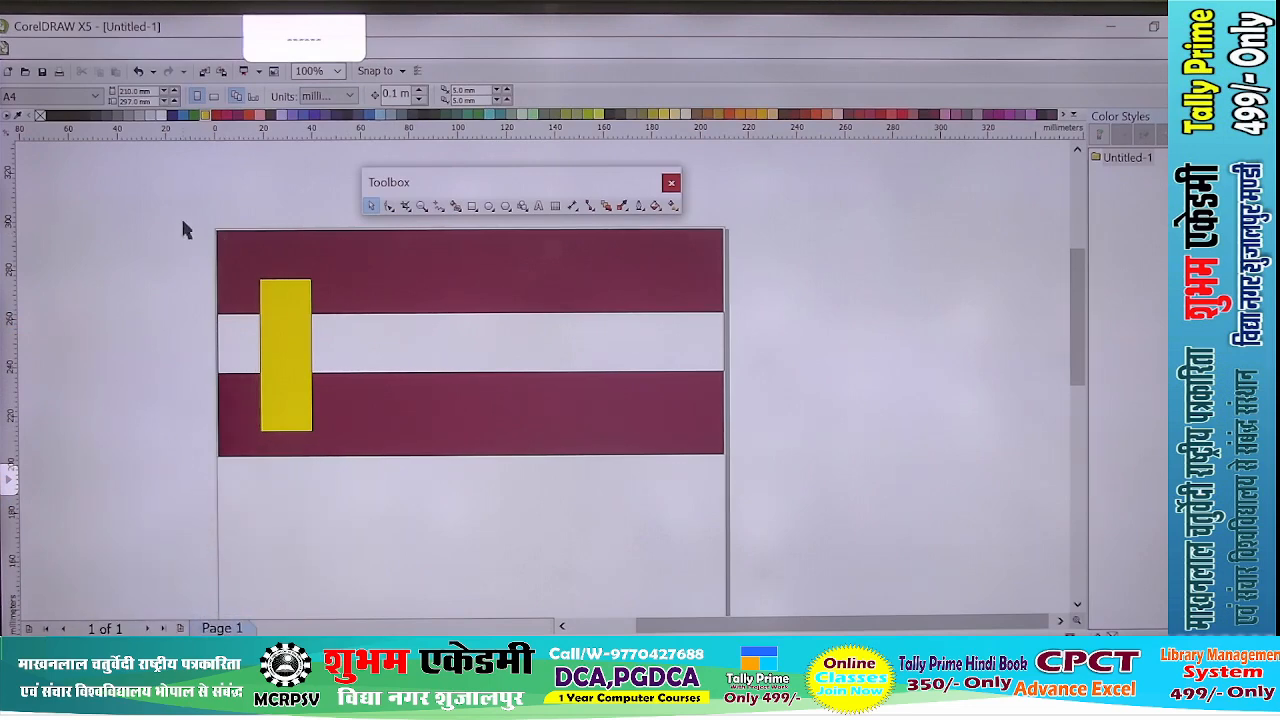
# - Select all the drawn rectangles together and set them to No Outline
pyautogui.moveTo(183, 222); pyautogui.dragTo(312, 320)
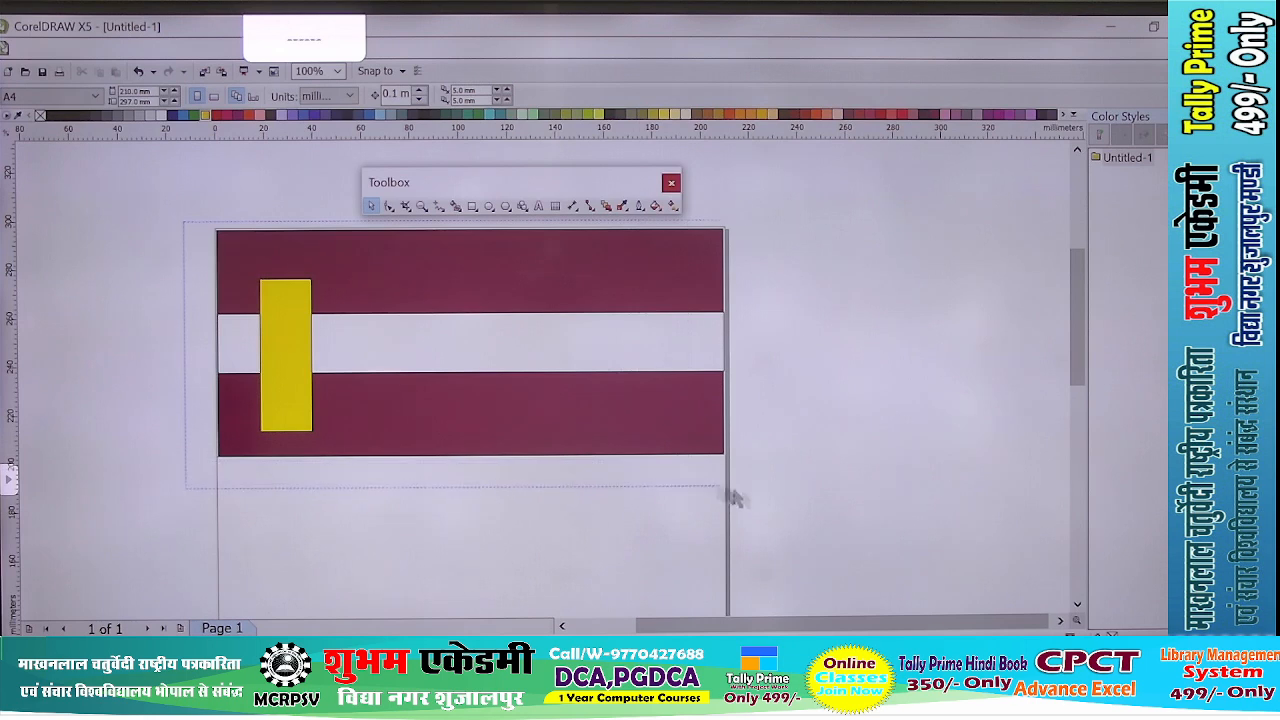
pyautogui.moveTo(807, 503); pyautogui.dragTo(807, 503)
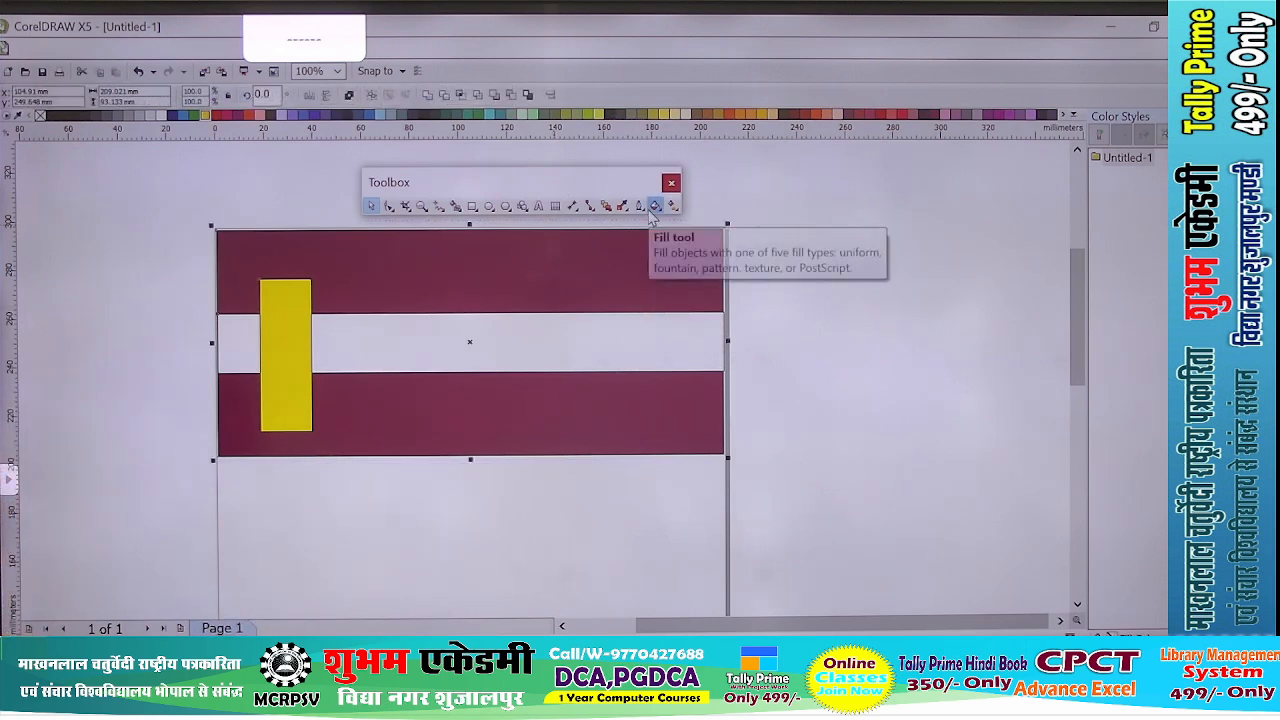
pyautogui.click(640, 207)
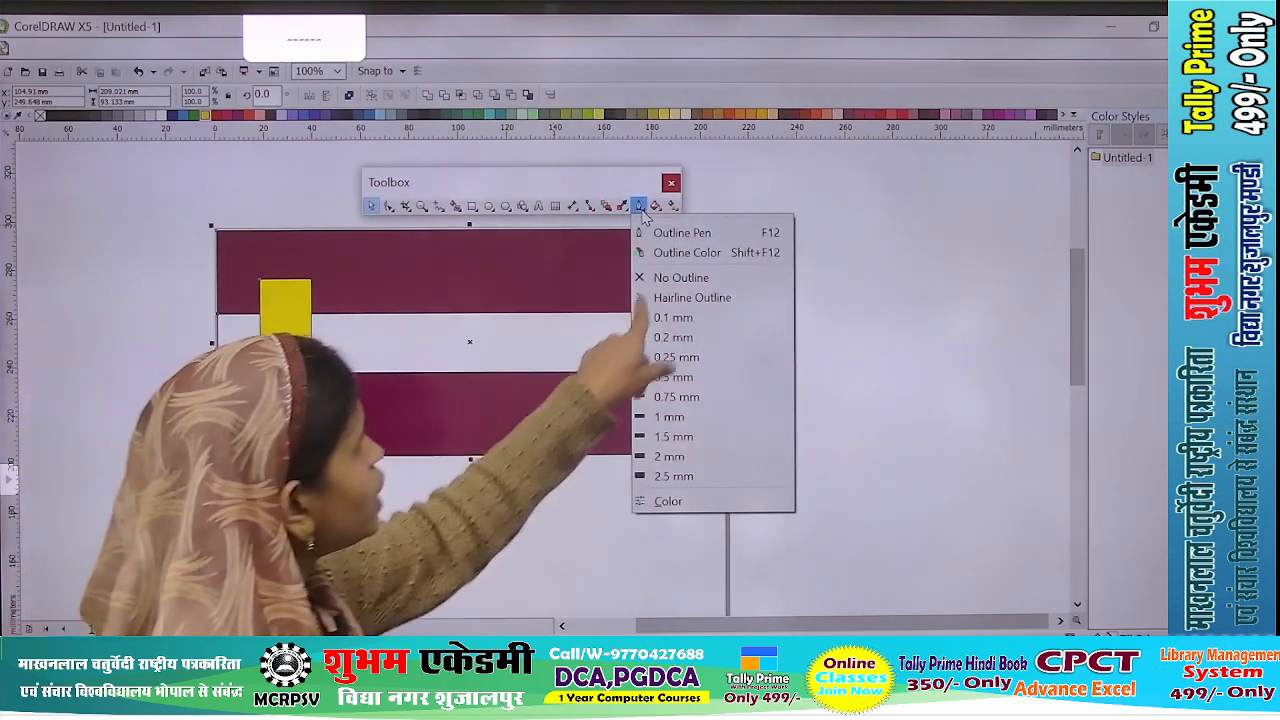
pyautogui.click(688, 279)
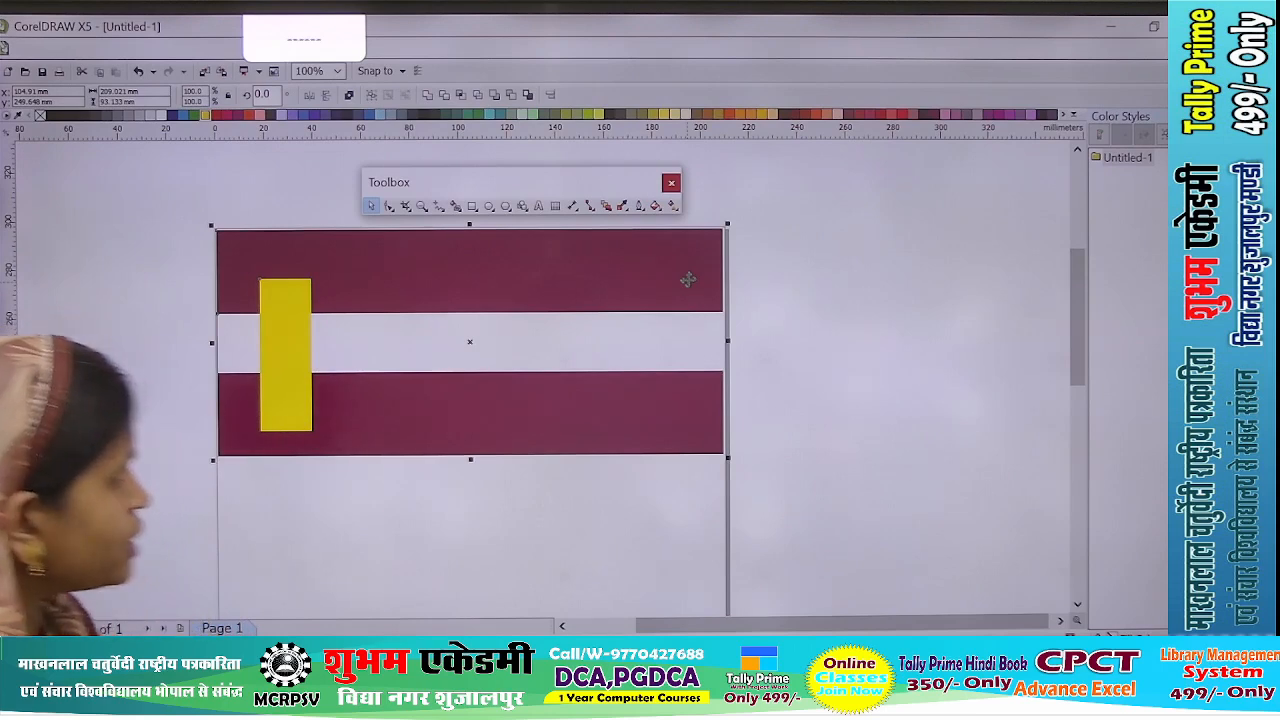
pyautogui.click(835, 403)
pyautogui.scroll(1, 153, 302)
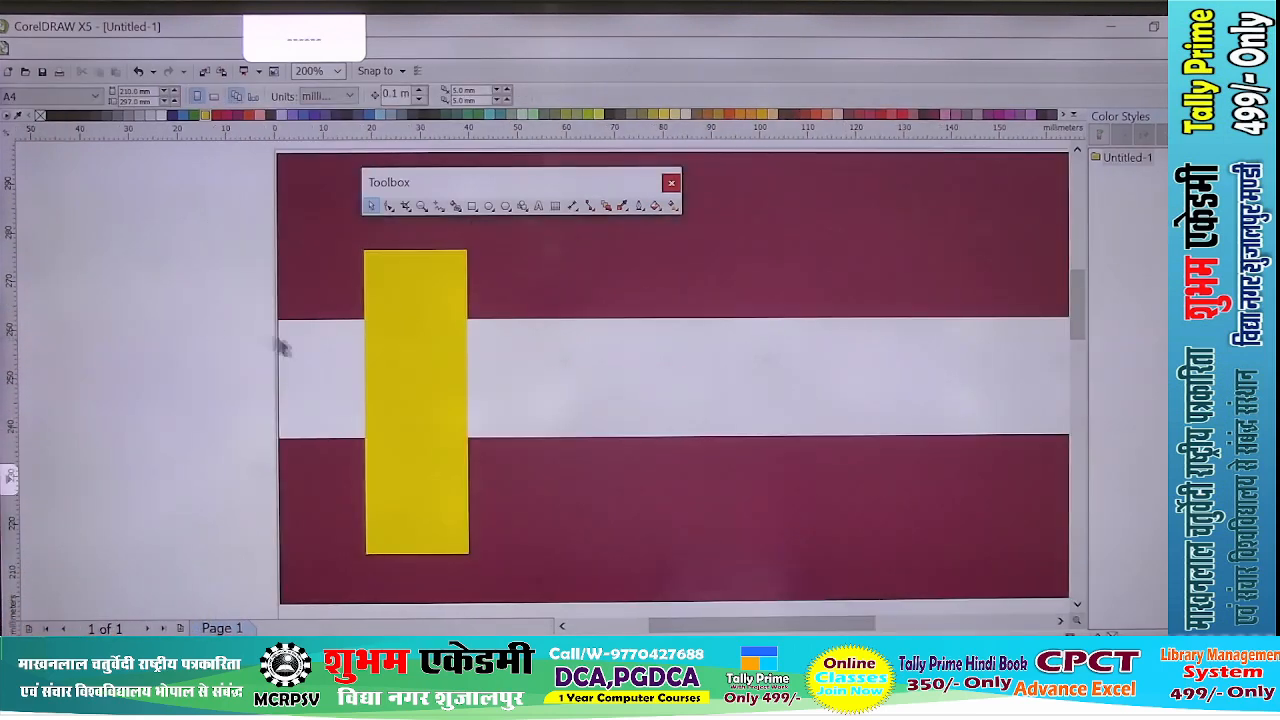
# - Round only the upper-left corner of the yellow rectangle with a 6.0 mm corner radius
pyautogui.click(414, 338)
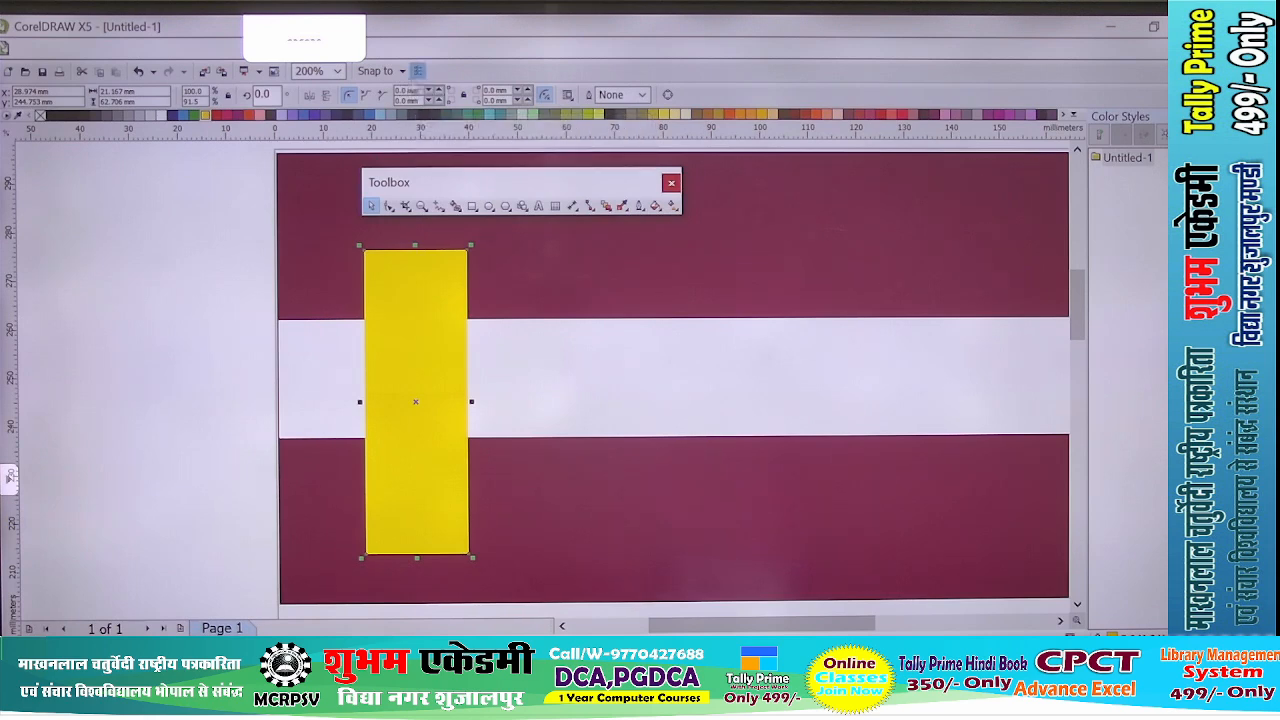
pyautogui.click(438, 90)
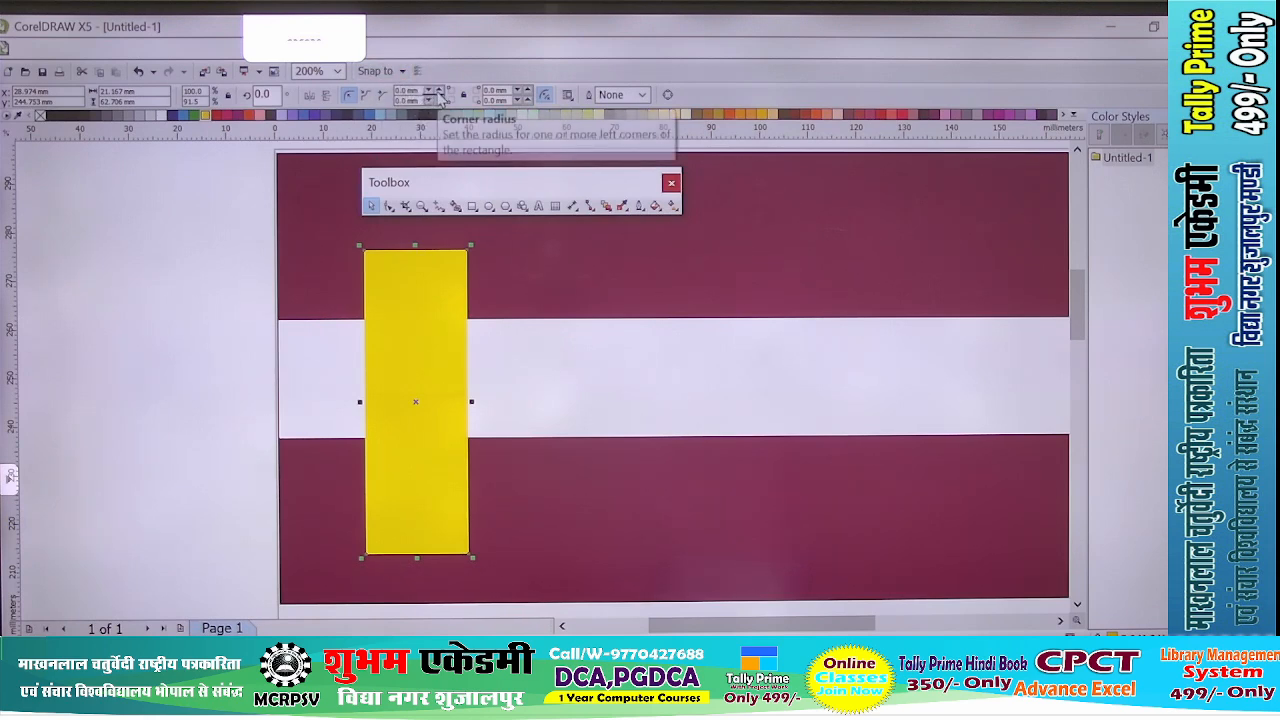
pyautogui.click(438, 90)
pyautogui.click(439, 91)
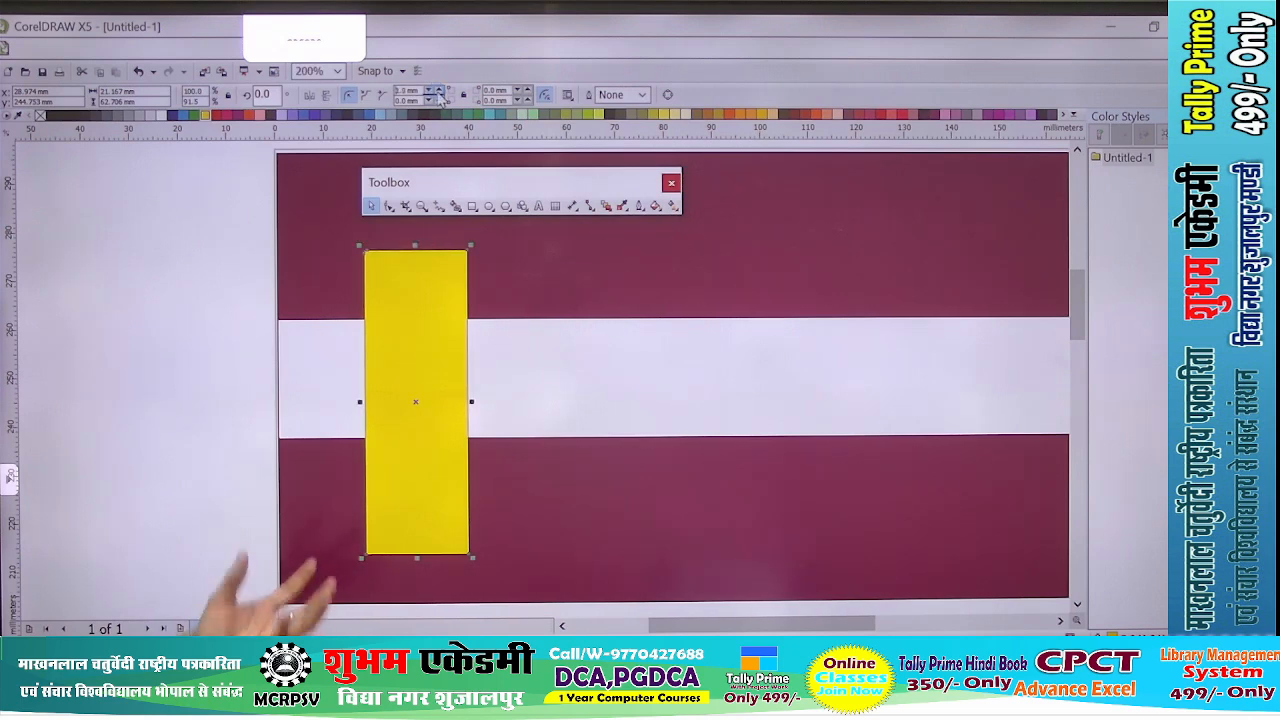
pyautogui.click(439, 91)
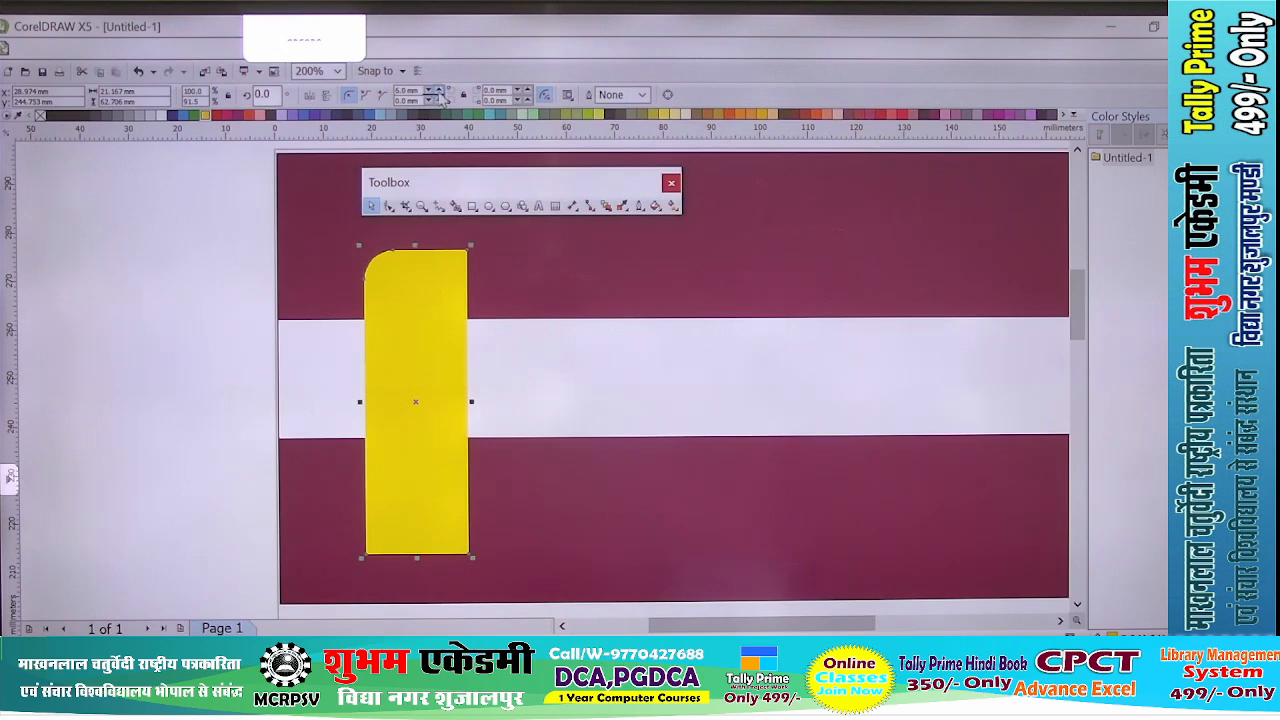
pyautogui.click(439, 91)
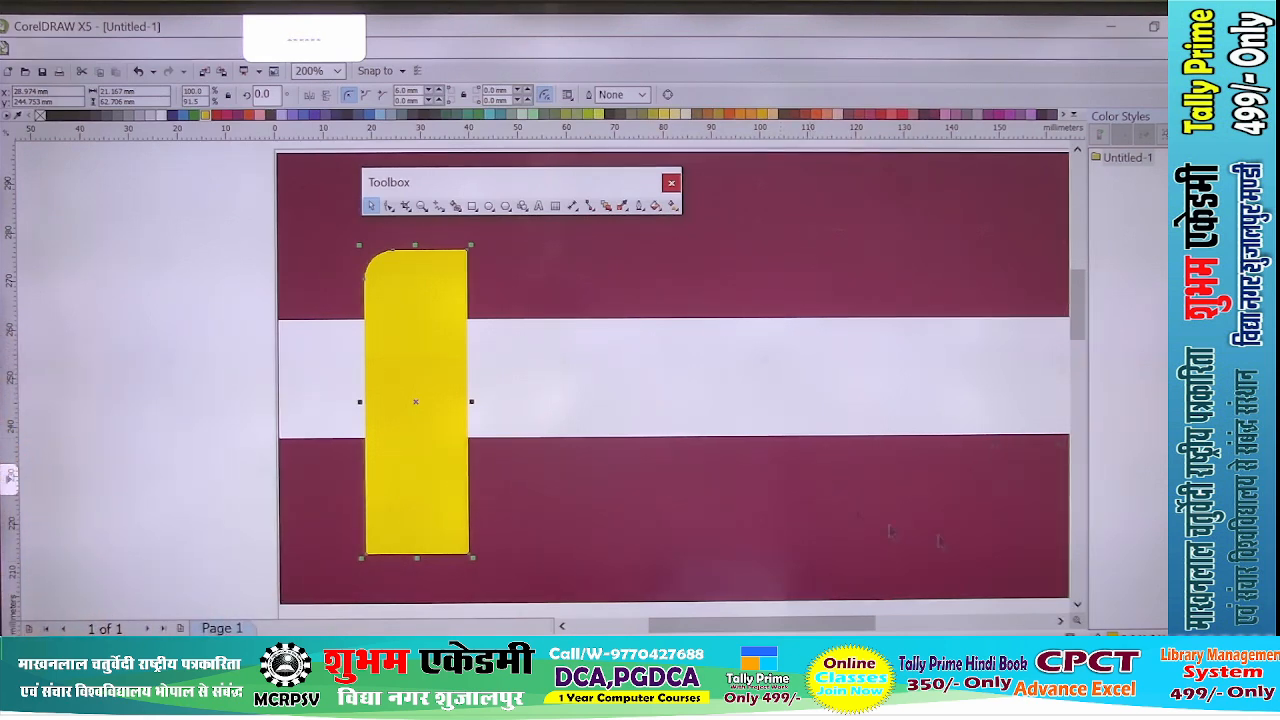
# - Draw a rectangle about 15 × 14 mm against the yellow bar's upper right side and fill it orange
pyautogui.click(473, 212)
pyautogui.scroll(2, 510, 270)
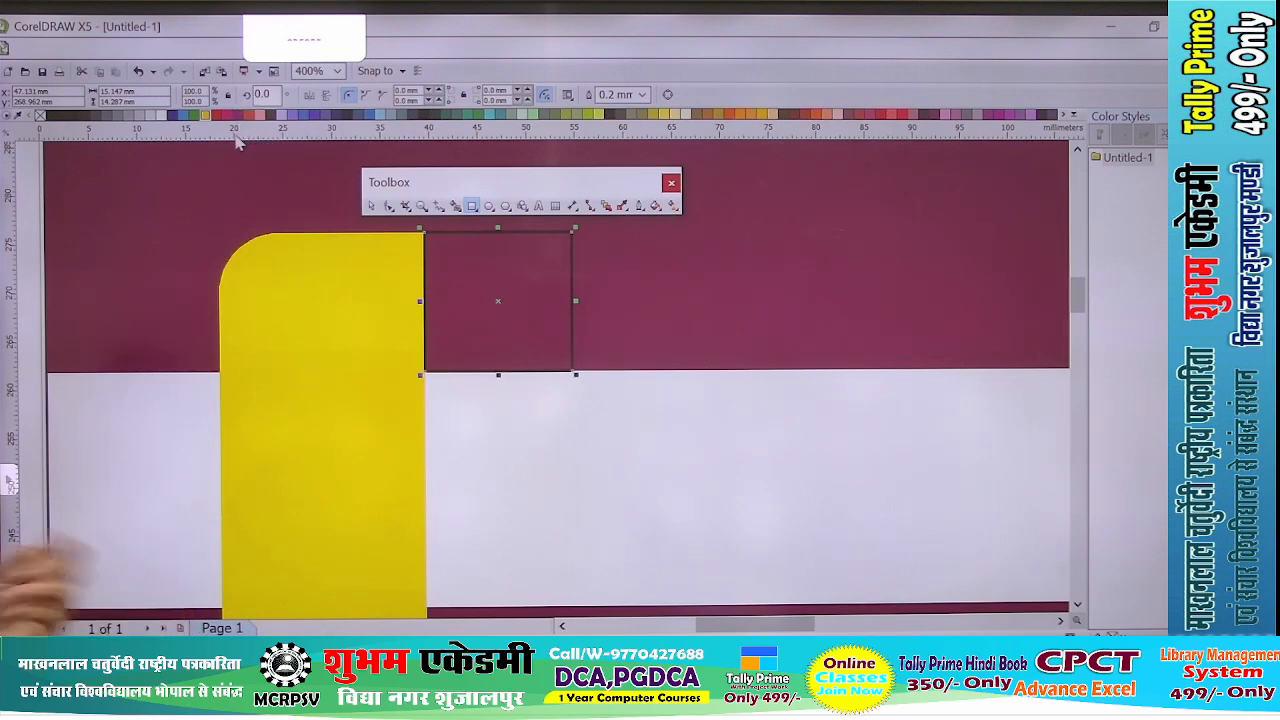
pyautogui.click(209, 117)
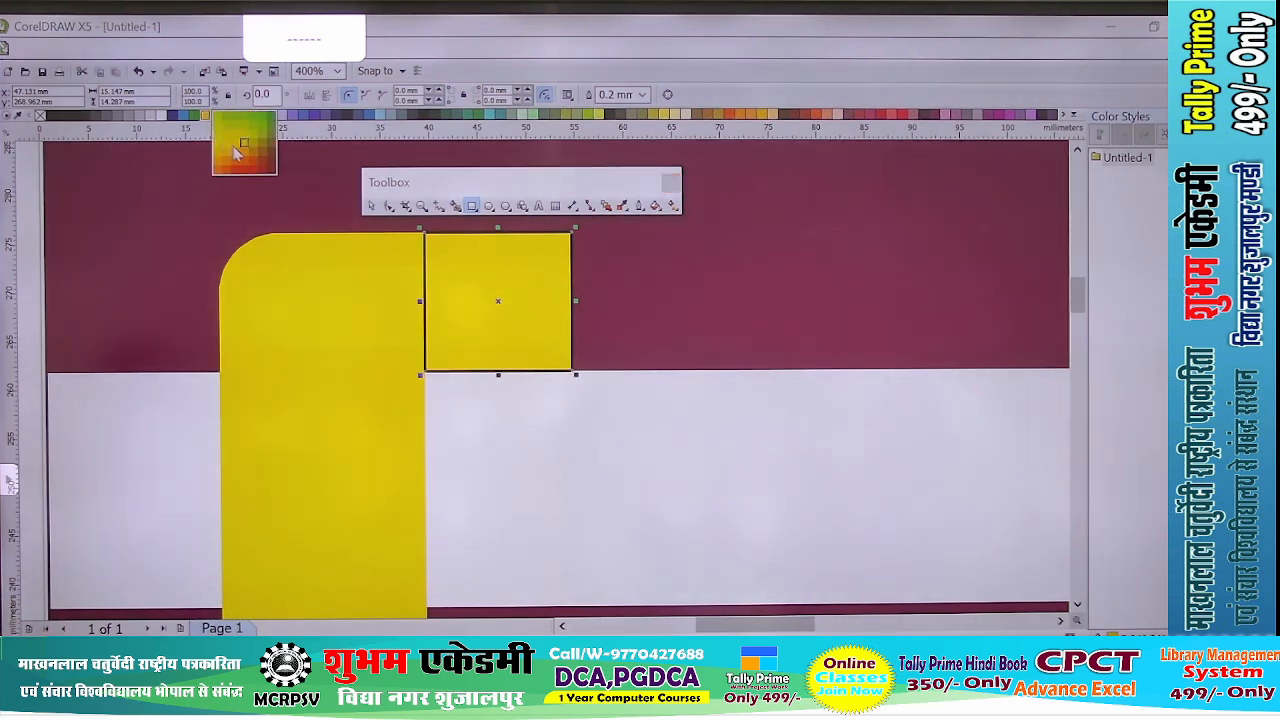
pyautogui.click(245, 160)
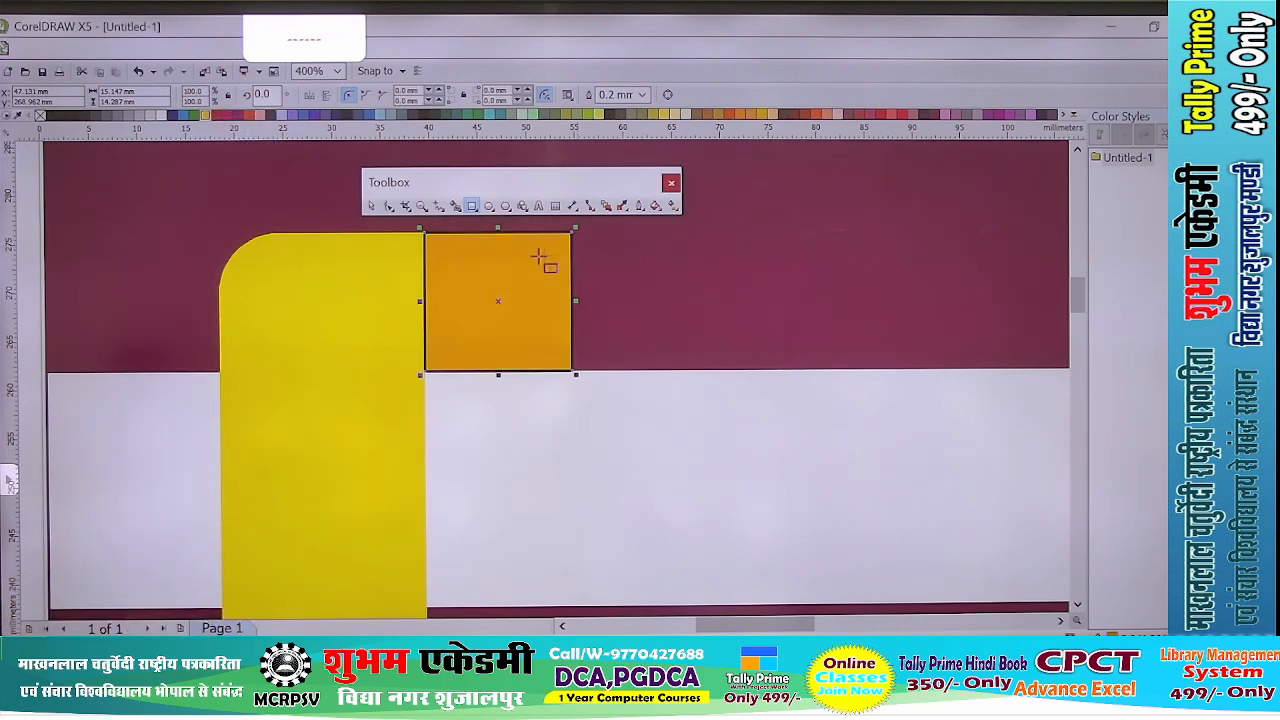
# - Remove the orange square's outline, then convert it to curves and delete its upper-right node to form a triangle
pyautogui.click(640, 207)
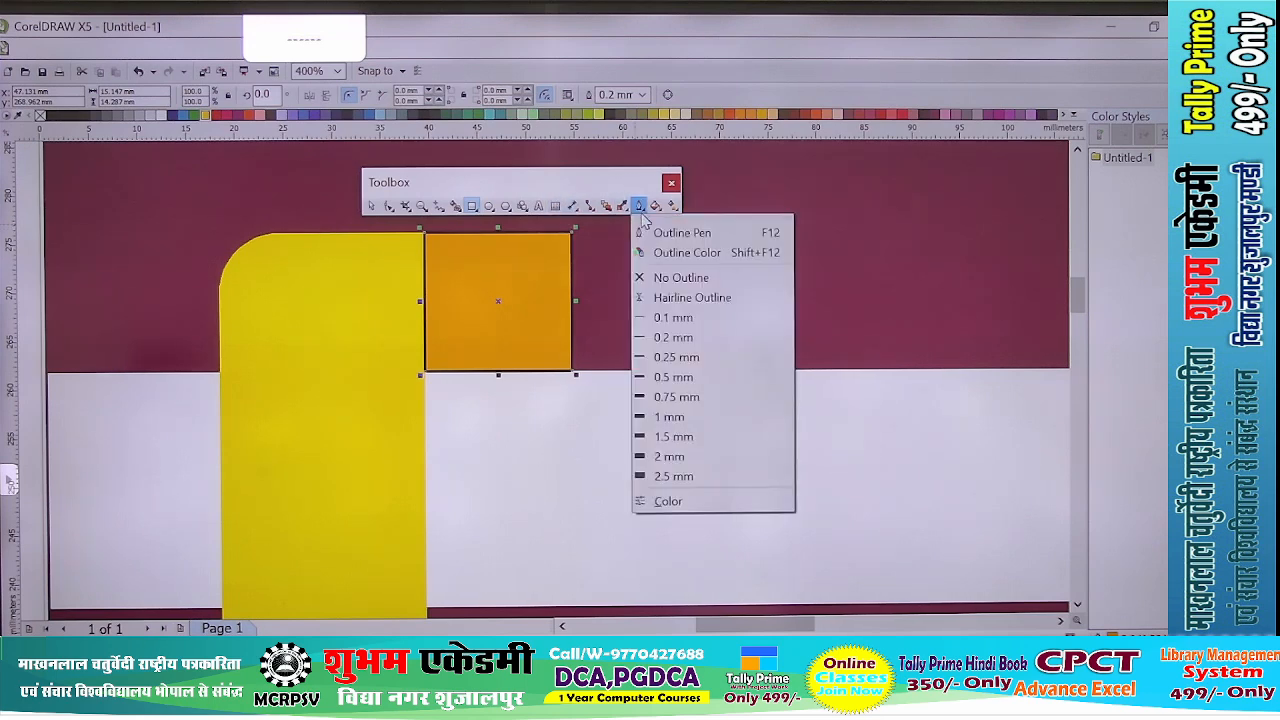
pyautogui.click(668, 280)
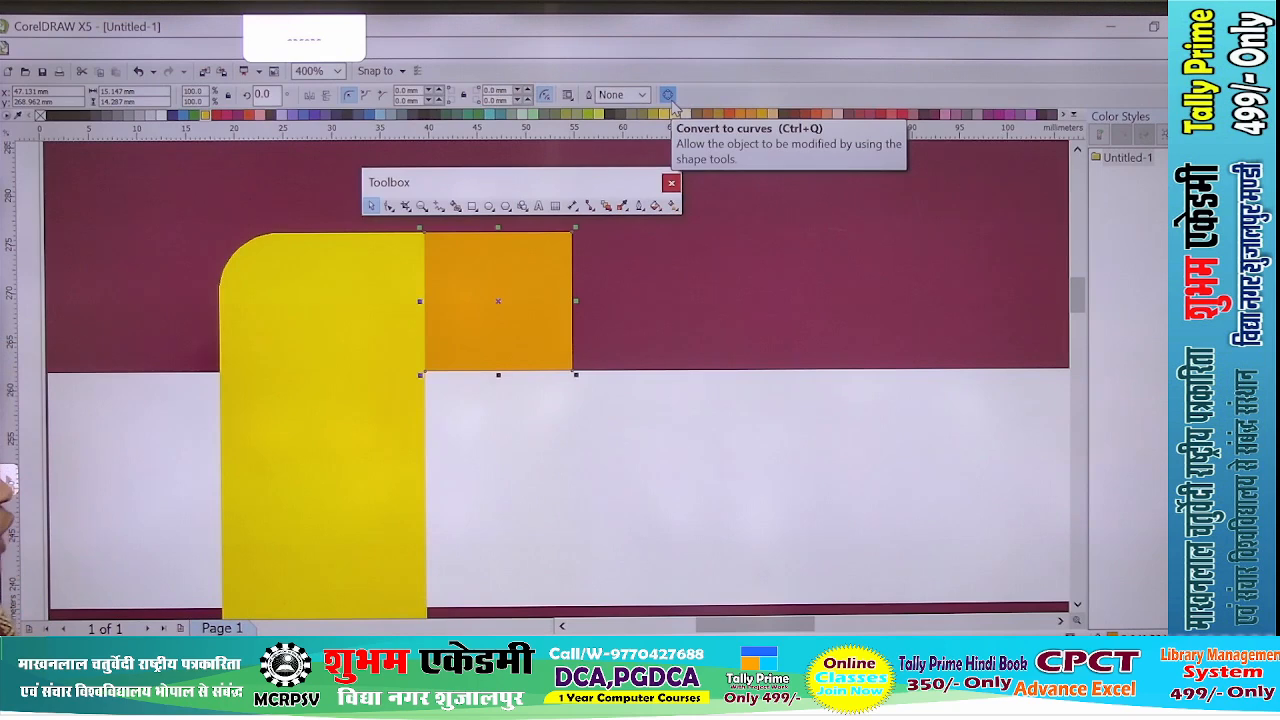
pyautogui.click(669, 96)
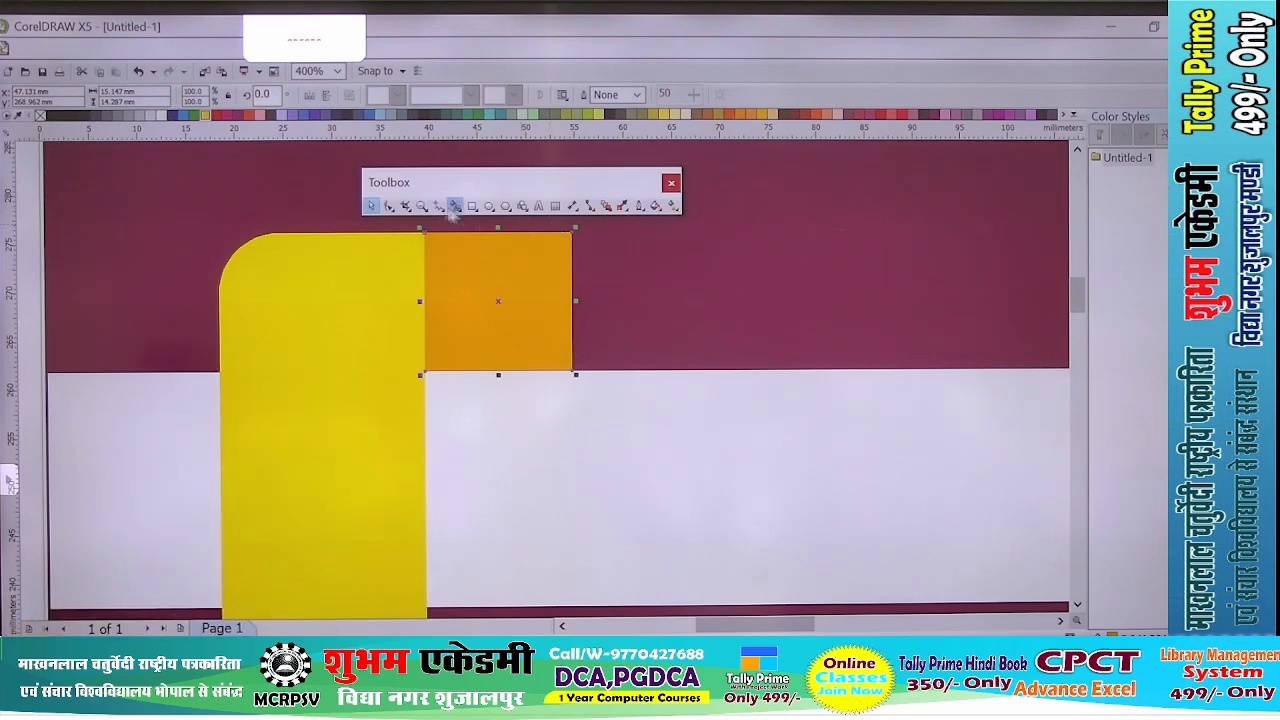
pyautogui.click(388, 205)
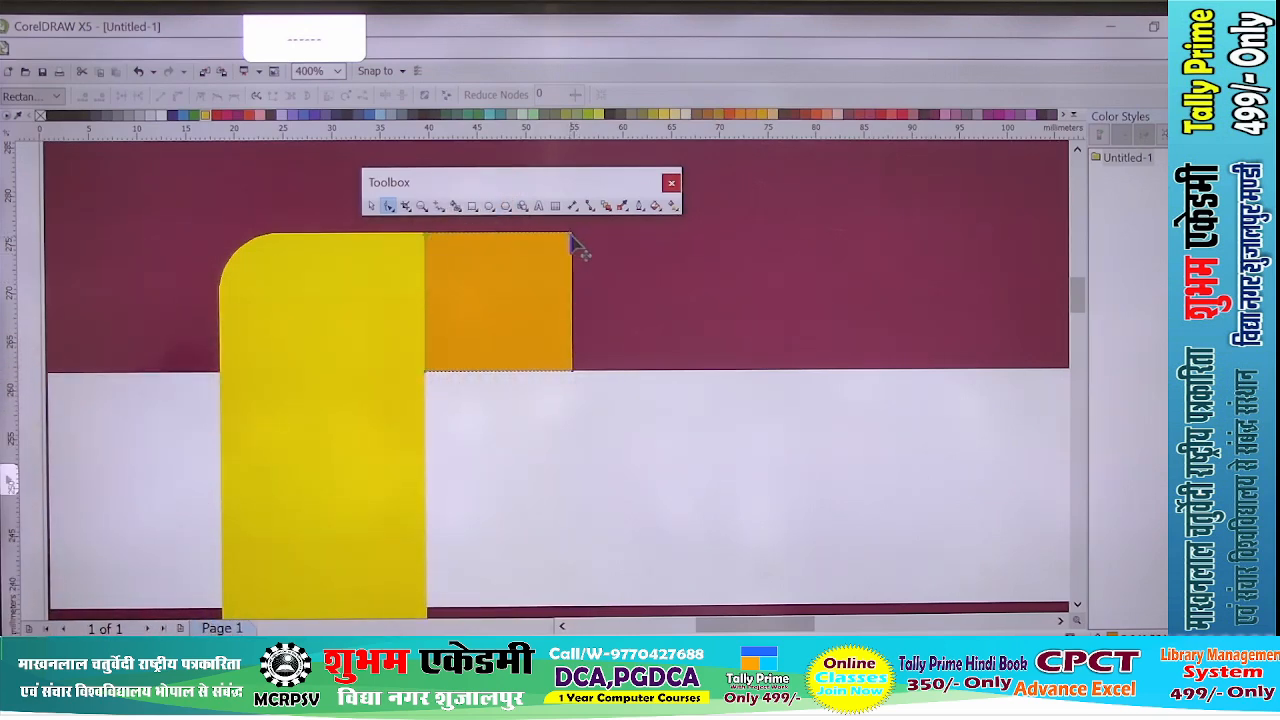
pyautogui.doubleClick(573, 240)
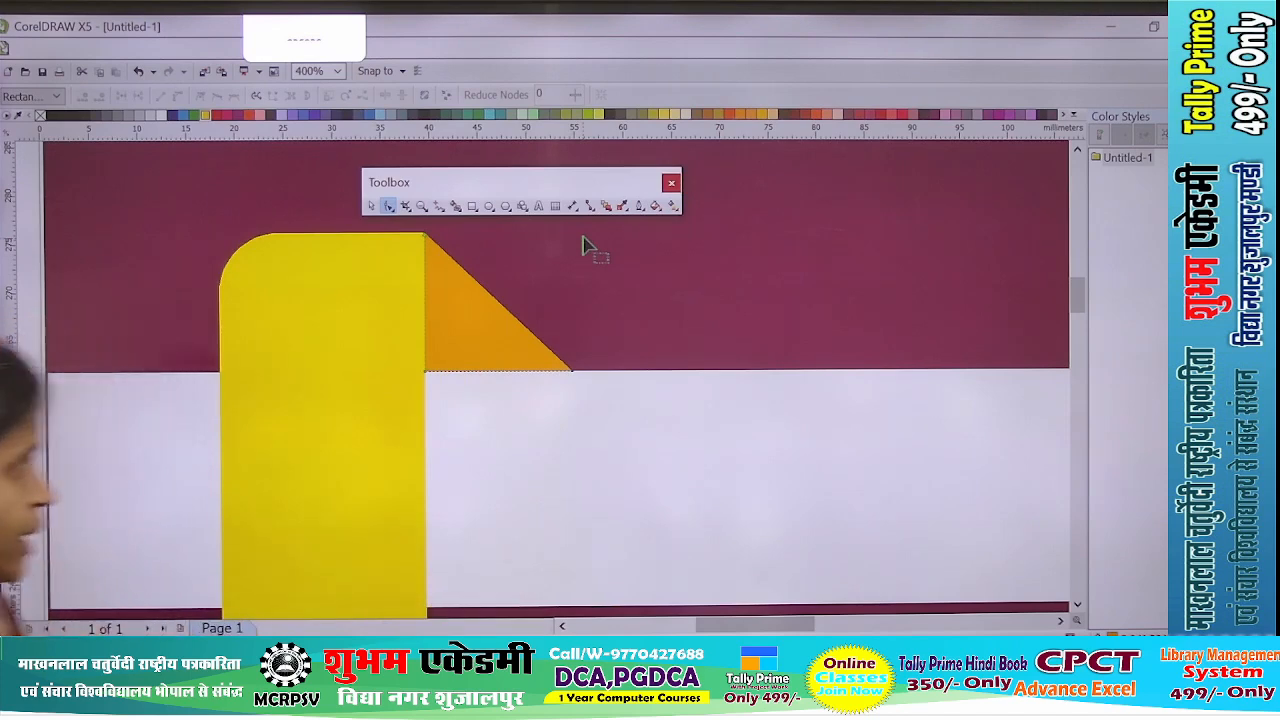
# - Add a white 24 pt Abbasi Himalaya headline reading "अब घर बैठे ही जंससल में बने म्गचमतज" inside the upper maroon band
pyautogui.scroll(-3, 490, 334)
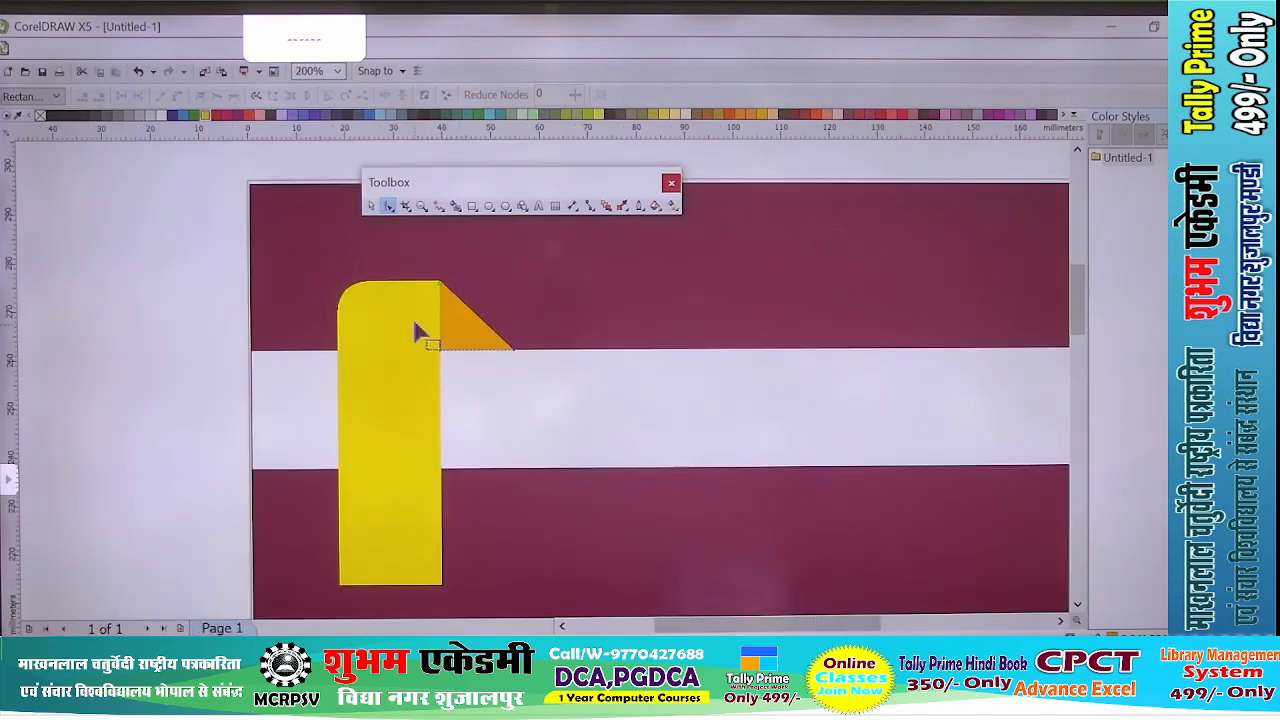
pyautogui.scroll(-2, 418, 332)
pyautogui.scroll(1, 656, 366)
pyautogui.scroll(-1, 491, 352)
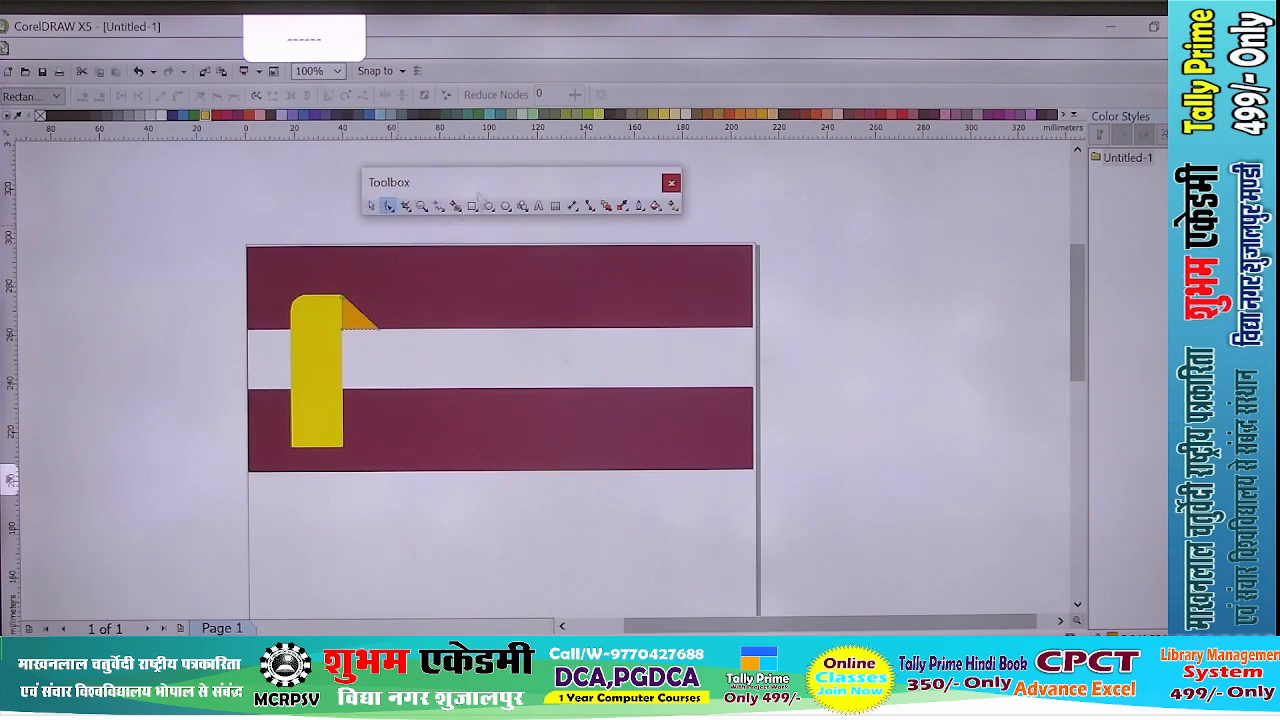
pyautogui.click(539, 207)
pyautogui.scroll(2, 411, 281)
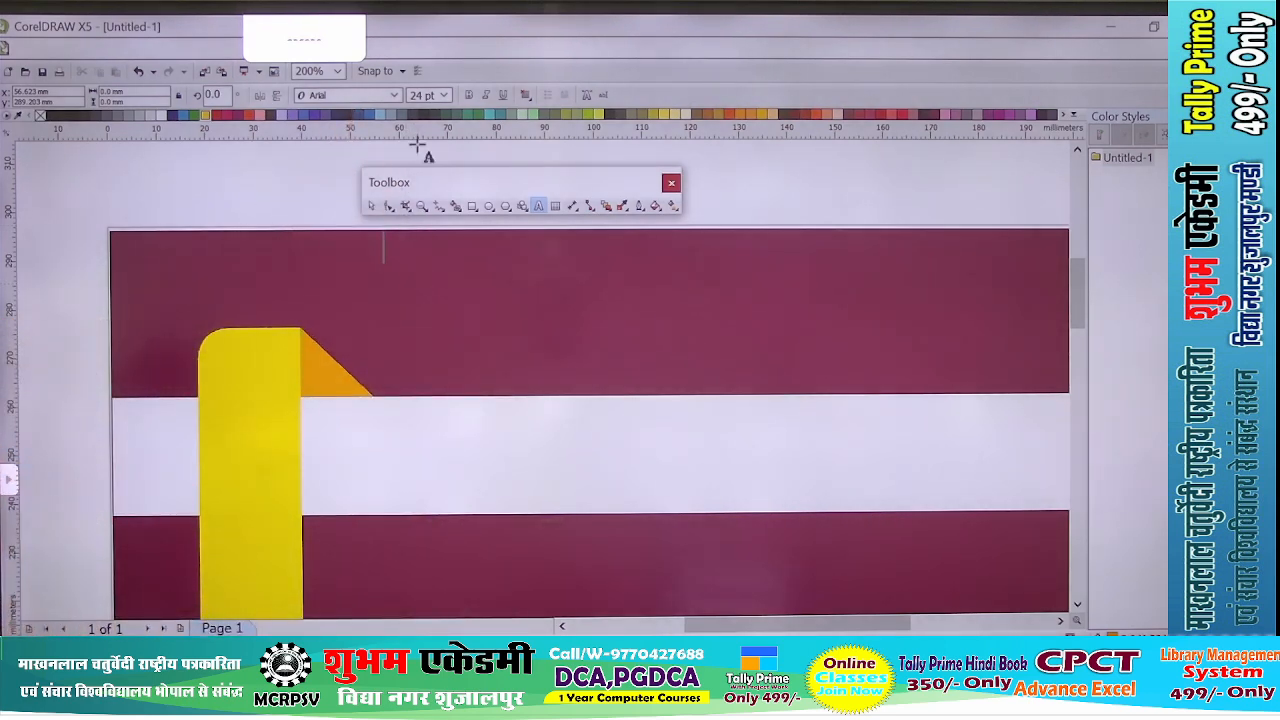
pyautogui.click(394, 95)
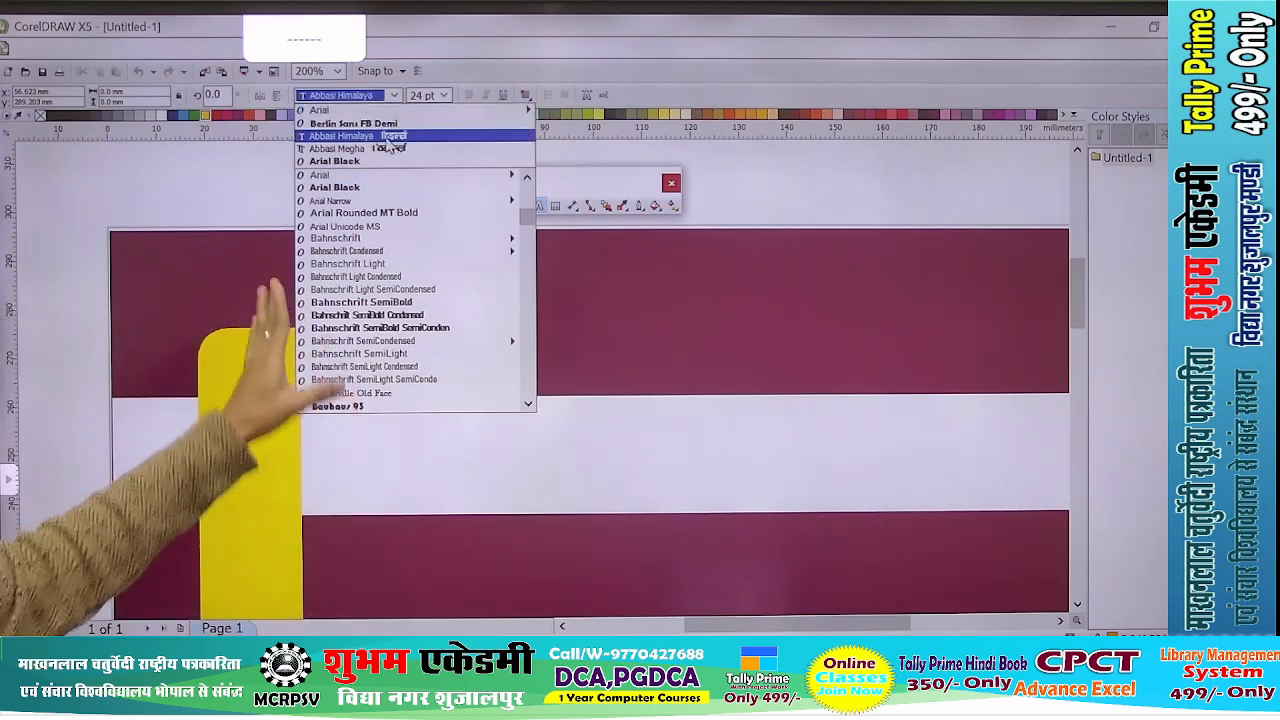
pyautogui.click(388, 139)
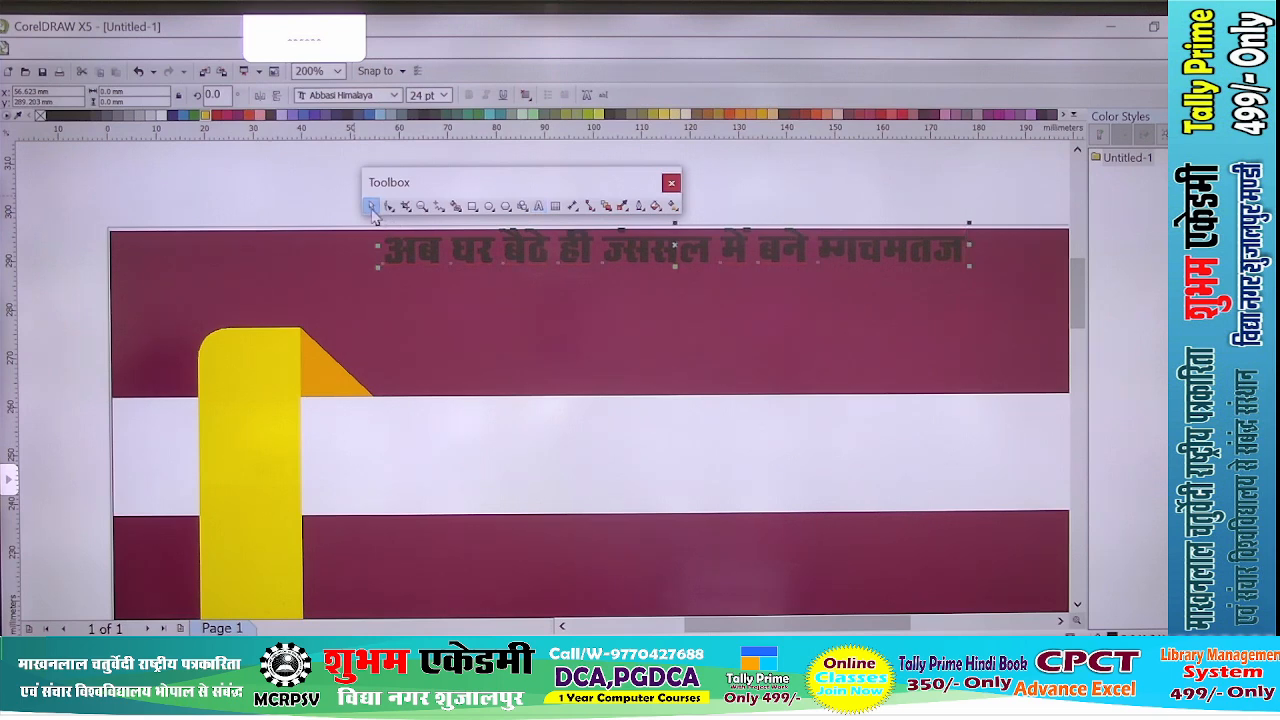
pyautogui.click(164, 116)
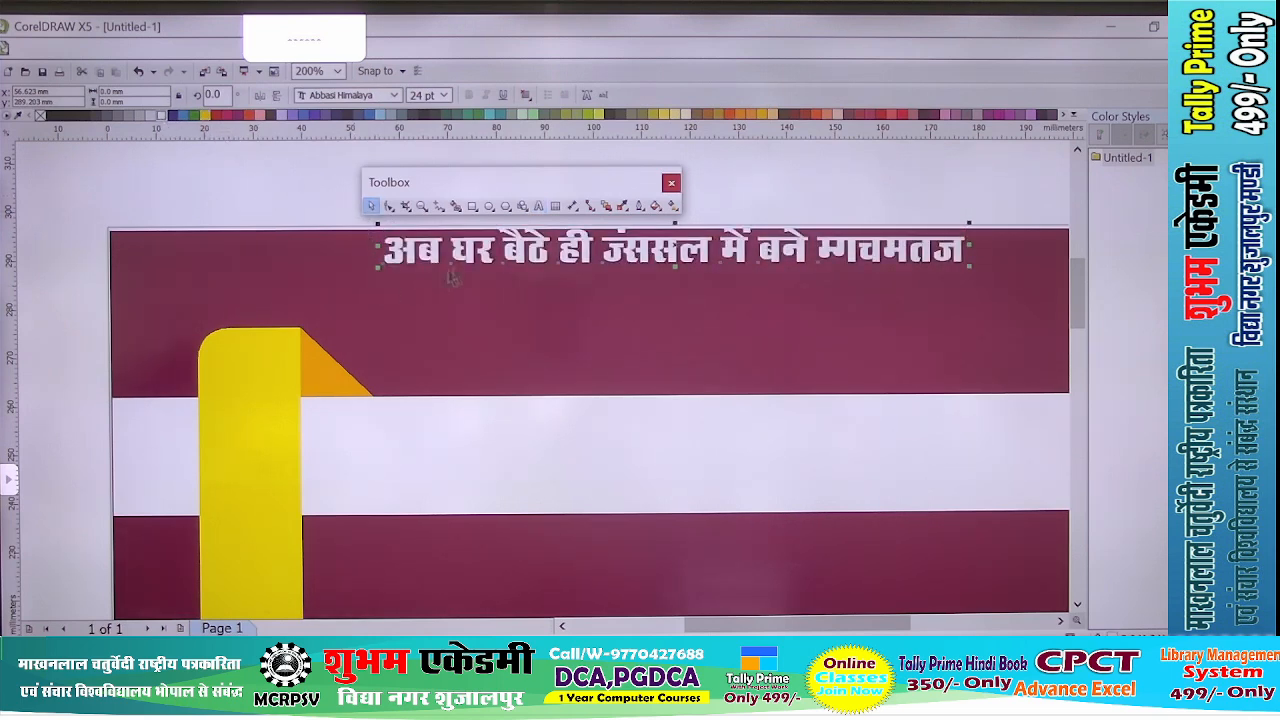
pyautogui.moveTo(508, 254); pyautogui.dragTo(414, 272)
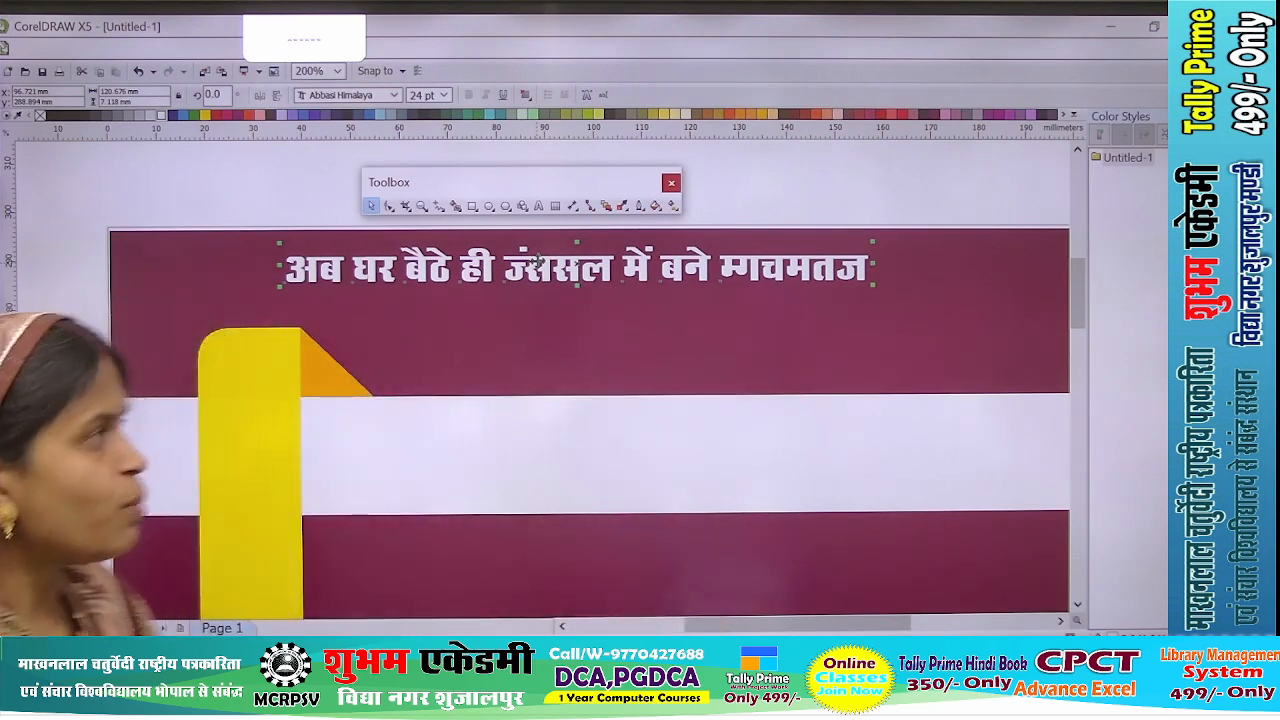
# - Set the headline word after "ही" to the Berlin Sans FB Demi font so it reads "Tally"
pyautogui.scroll(2, 575, 247)
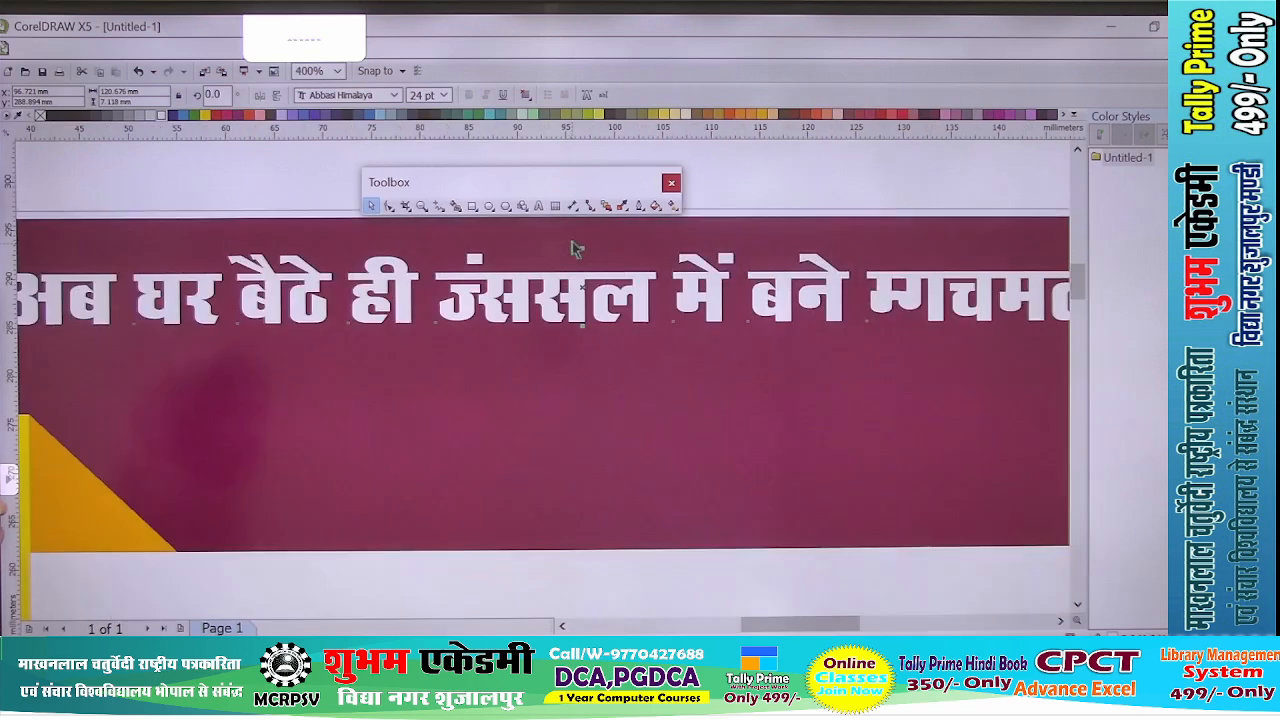
pyautogui.doubleClick(492, 282)
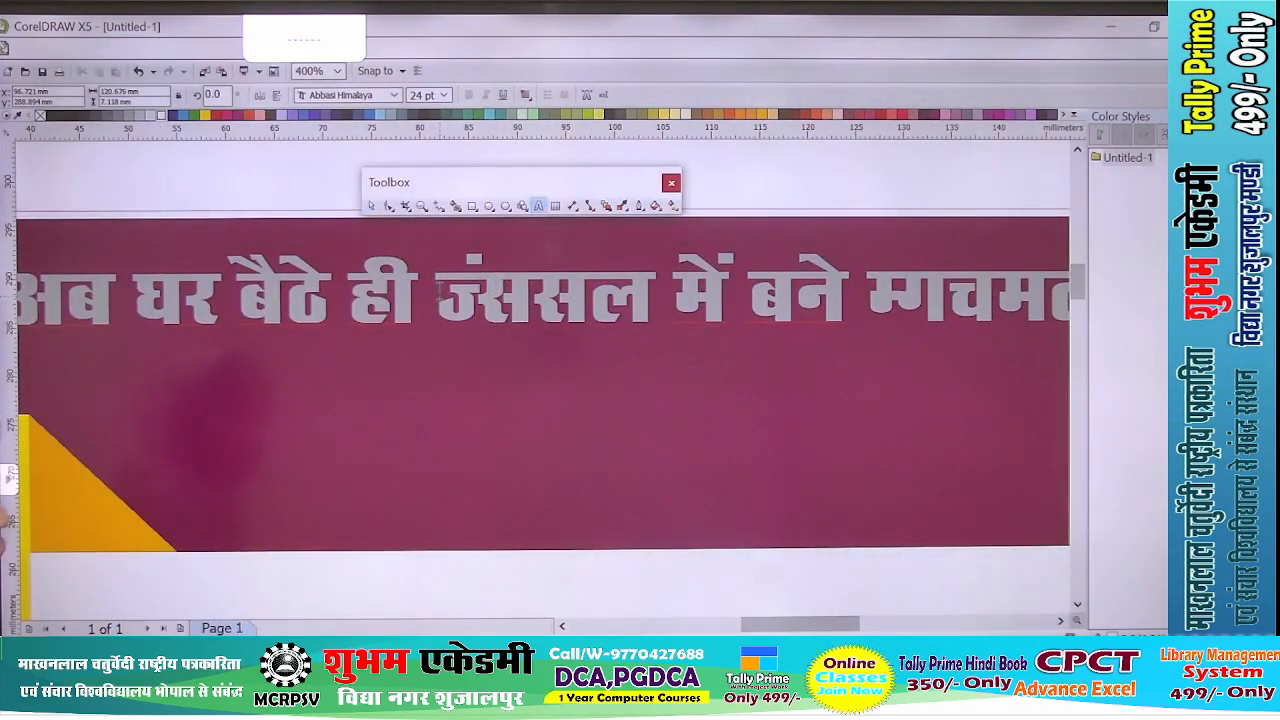
pyautogui.moveTo(440, 290); pyautogui.dragTo(648, 298)
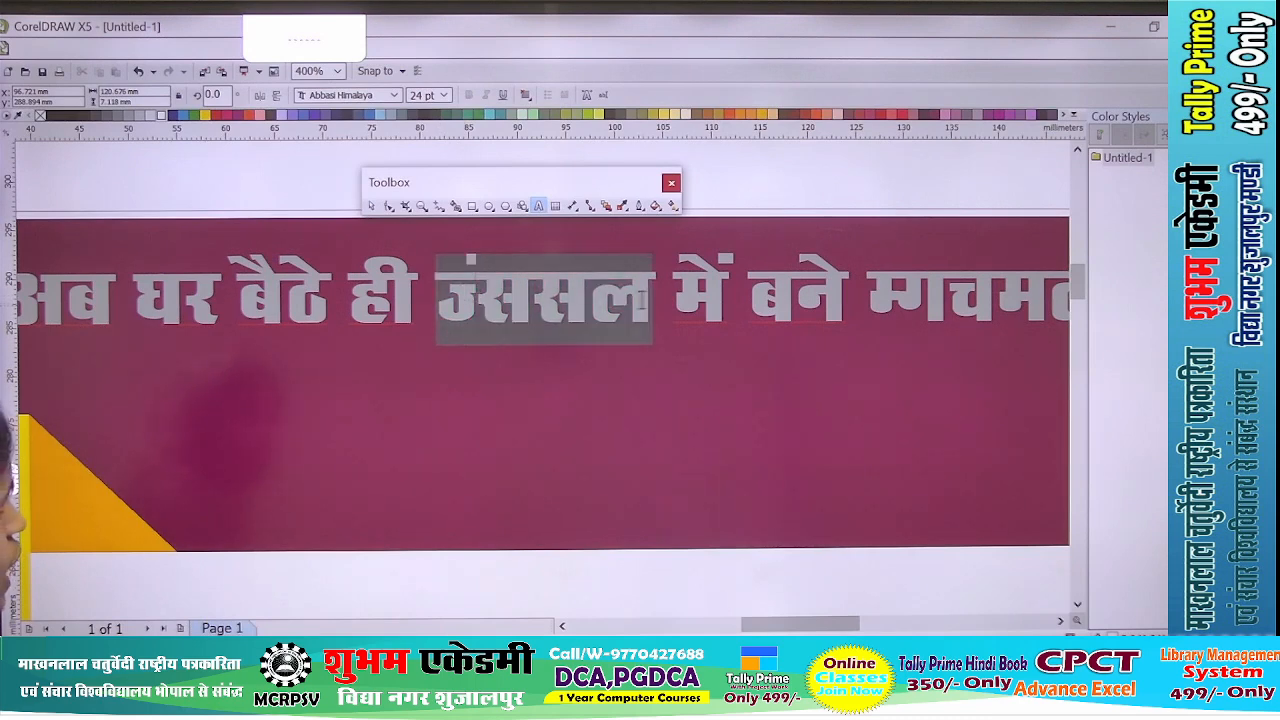
pyautogui.click(395, 95)
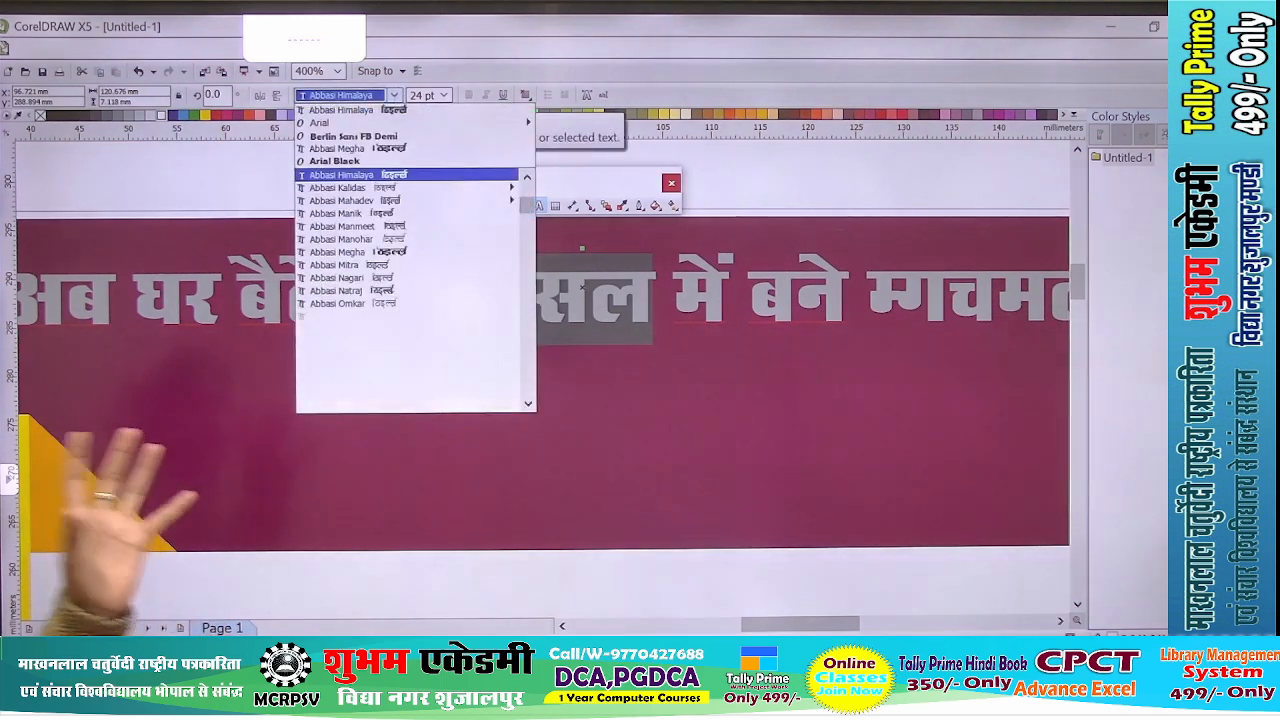
pyautogui.click(365, 136)
pyautogui.click(407, 230)
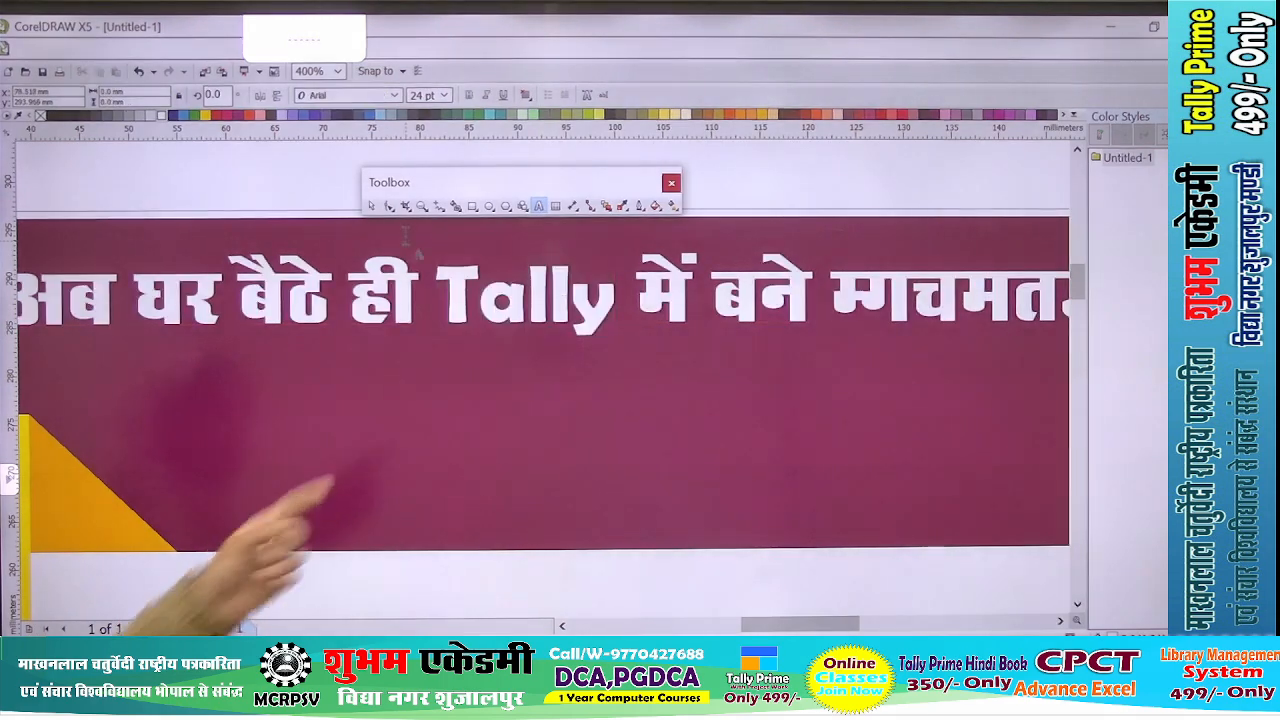
# - Set the headline's last word to Berlin Sans FB Demi so it reads "Expert", and deselect the text
pyautogui.scroll(-1, 451, 280)
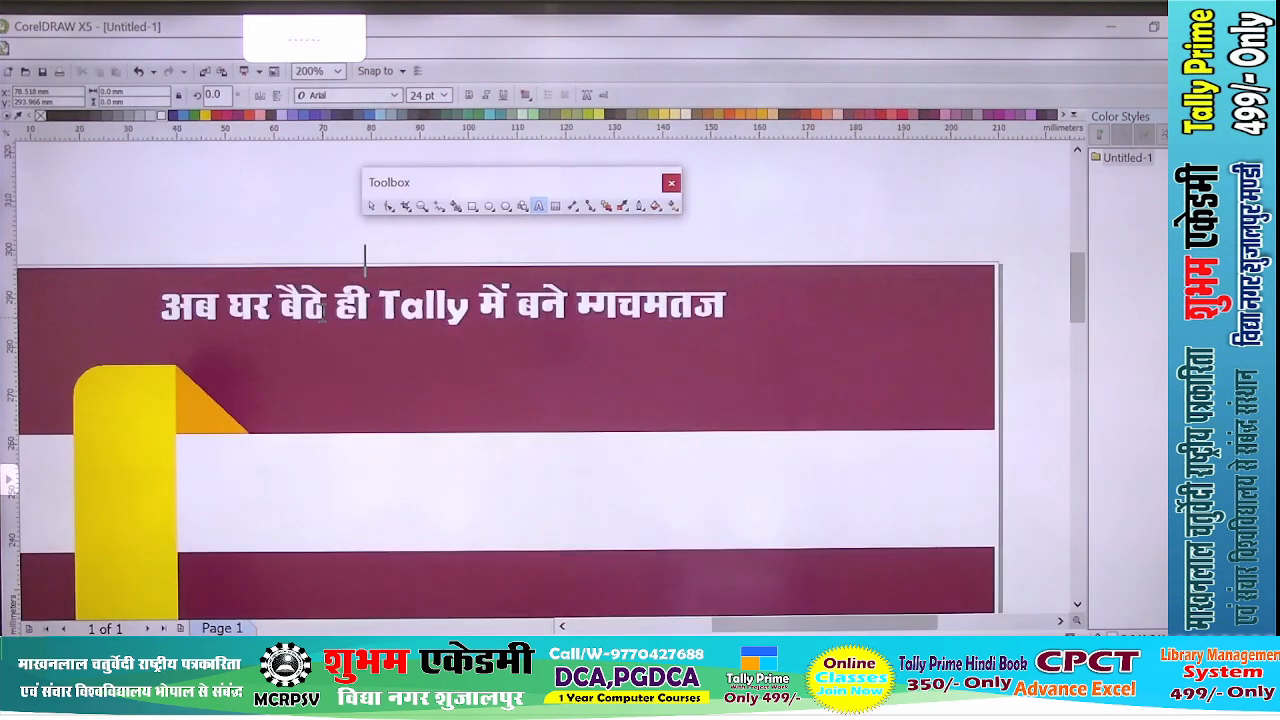
pyautogui.scroll(1, 674, 311)
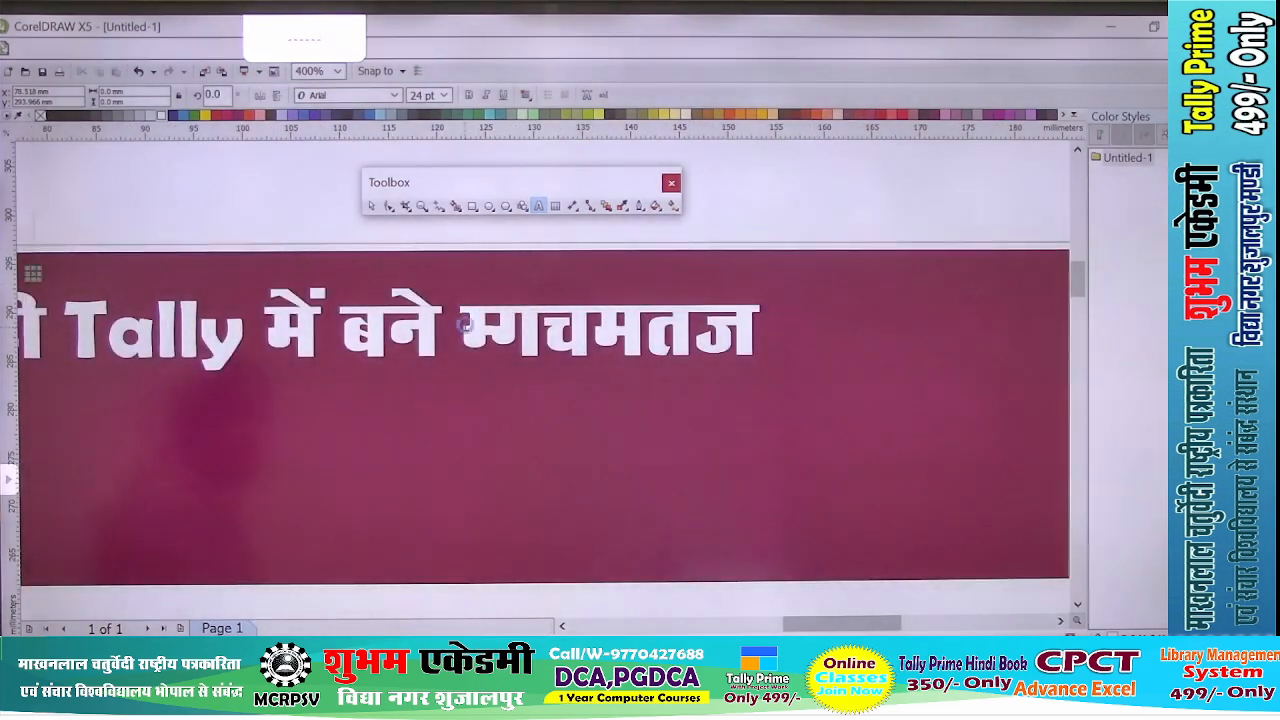
pyautogui.moveTo(460, 330); pyautogui.dragTo(590, 330)
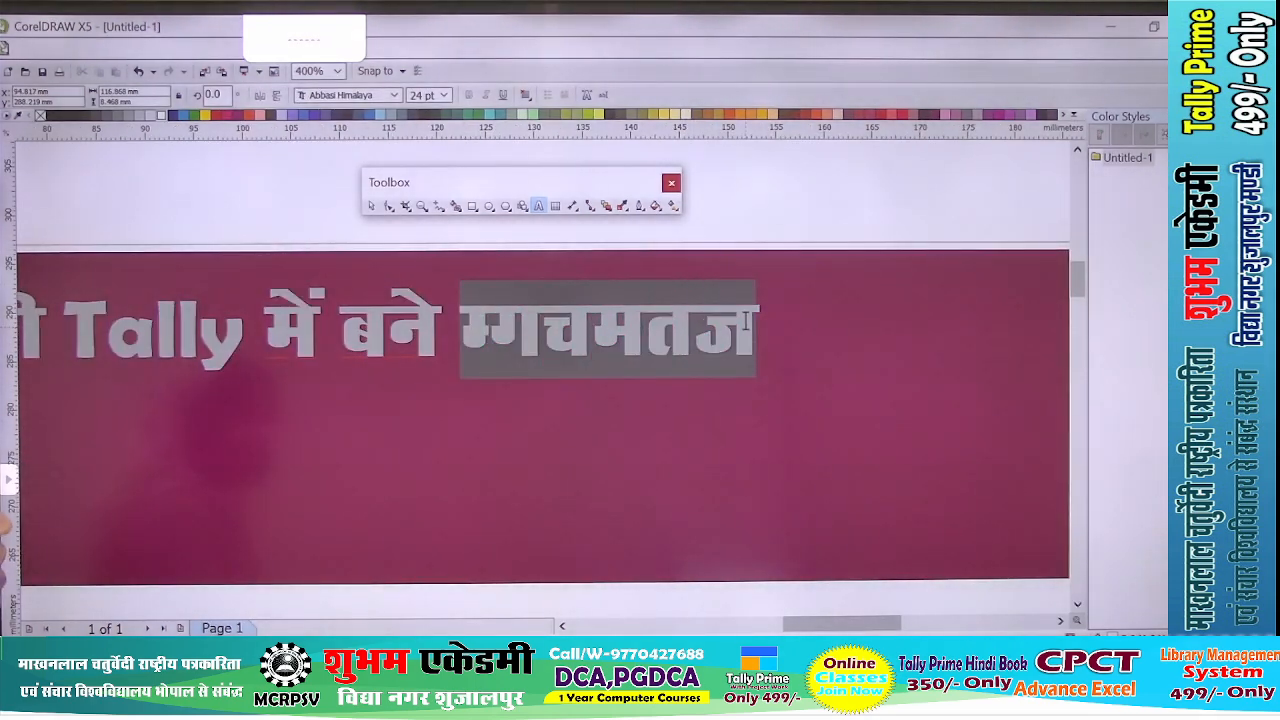
pyautogui.click(396, 96)
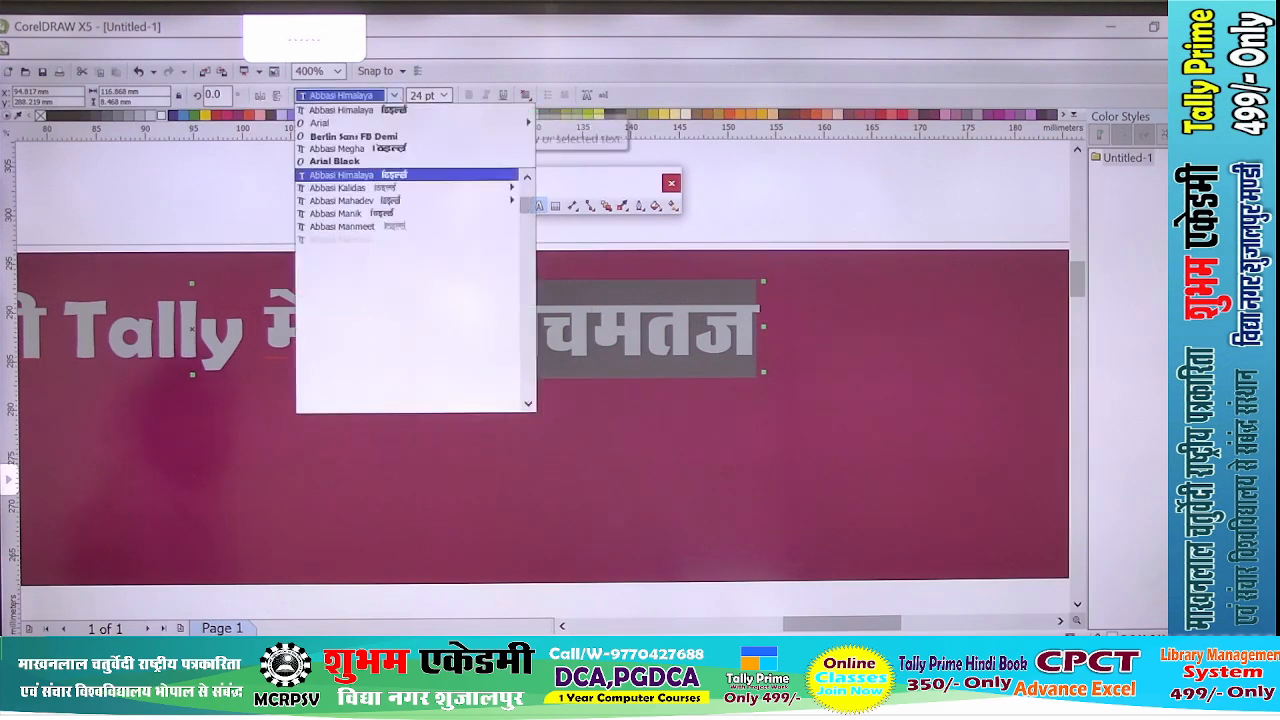
pyautogui.click(350, 136)
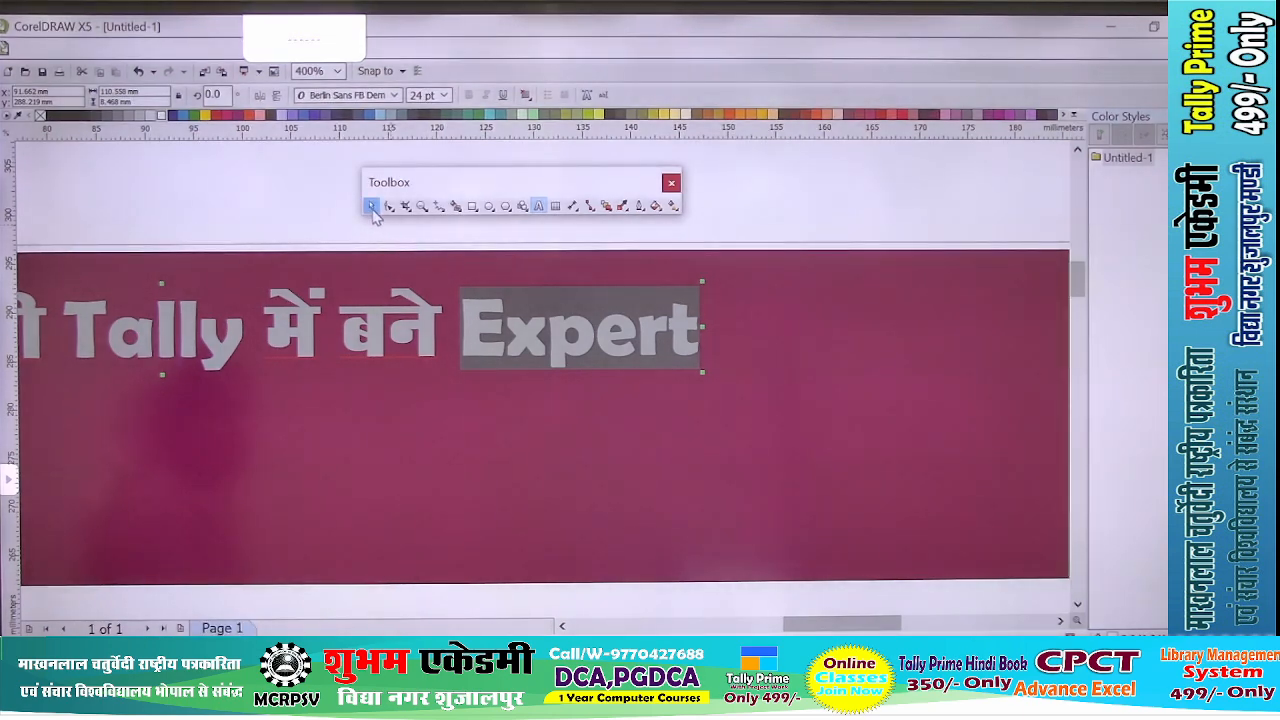
pyautogui.click(373, 209)
pyautogui.click(278, 231)
# - Stretch the headline to about 161 mm wide and 14 mm tall within the upper maroon band
pyautogui.scroll(-1, 486, 318)
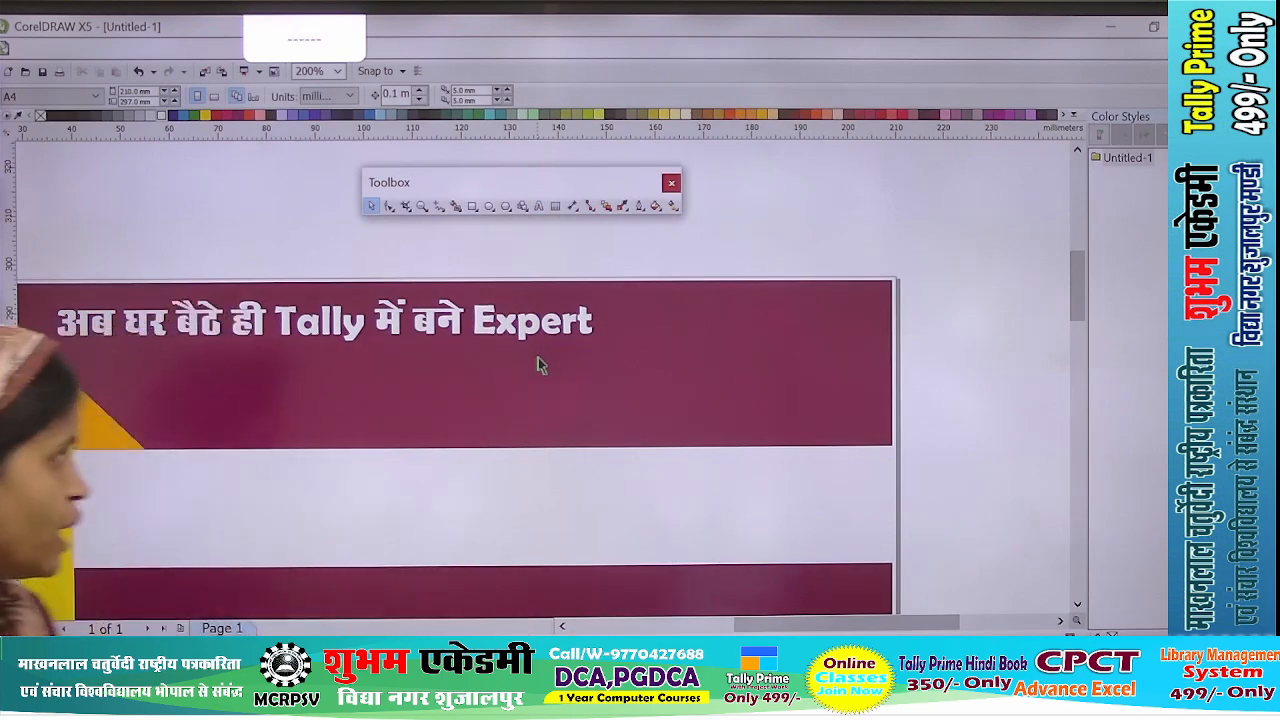
pyautogui.scroll(-2, 537, 364)
pyautogui.scroll(2, 568, 360)
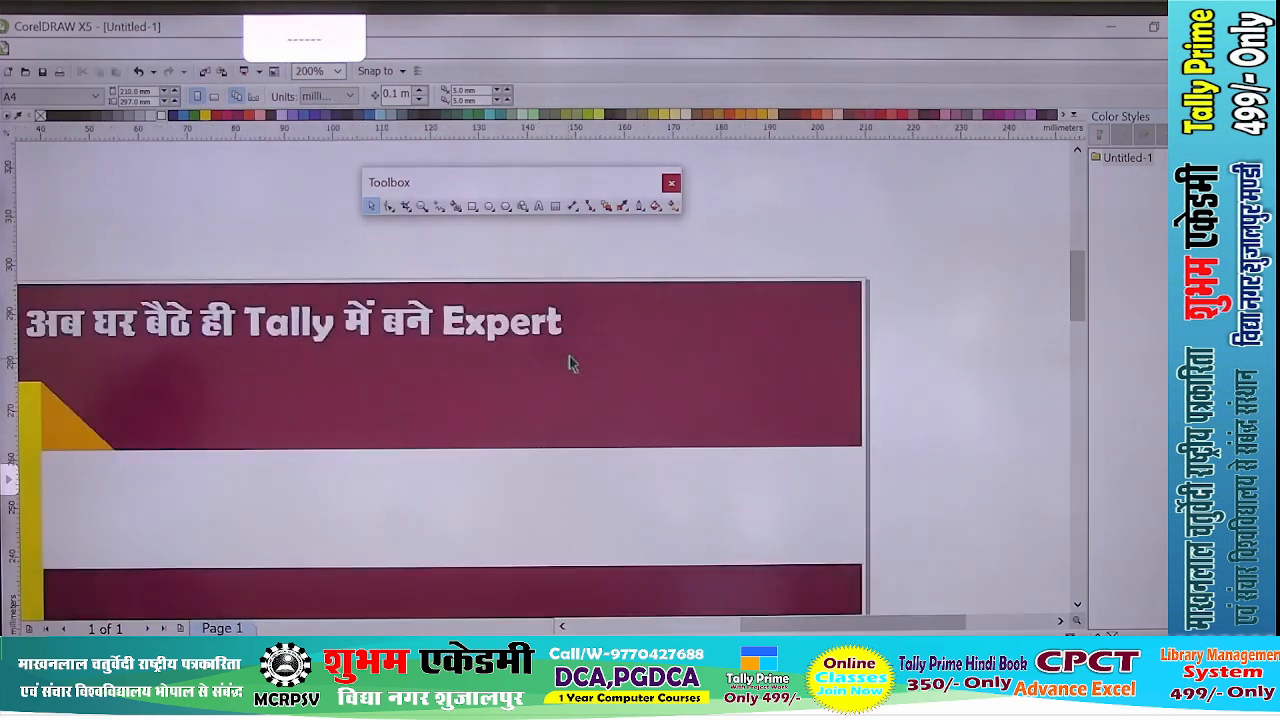
pyautogui.scroll(-2, 565, 355)
pyautogui.click(560, 340)
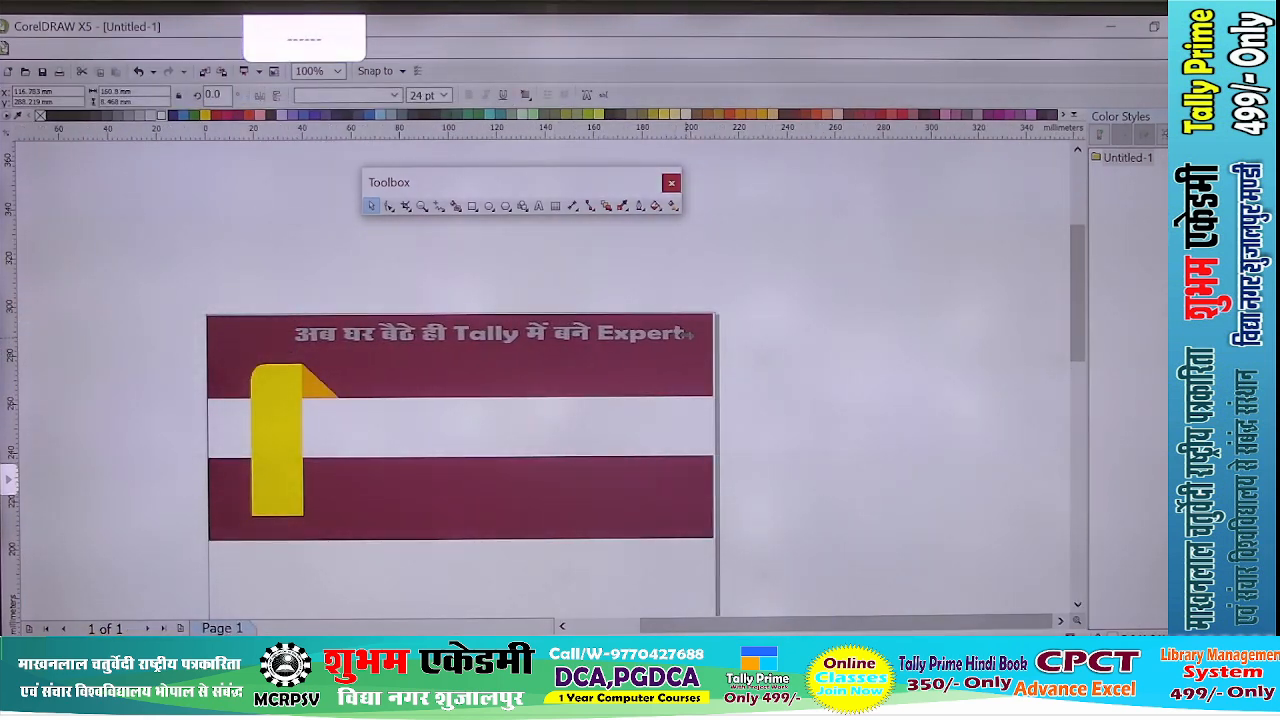
pyautogui.scroll(2, 518, 350)
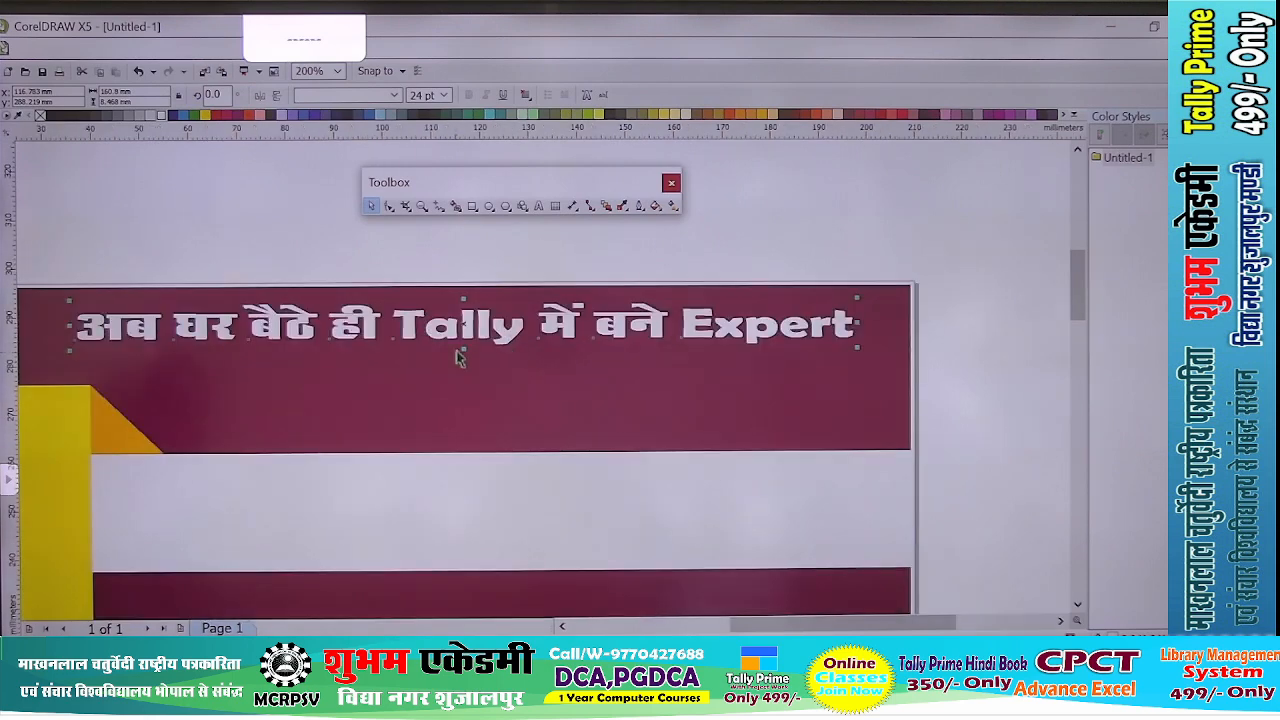
pyautogui.moveTo(463, 350)
pyautogui.mouseDown()
pyautogui.moveTo(464, 375)
pyautogui.moveTo(479, 354)
pyautogui.mouseUp()
# - Duplicate the headline and place the copy directly below the original, in the lower part of the upper maroon band
pyautogui.scroll(-1, 479, 354)
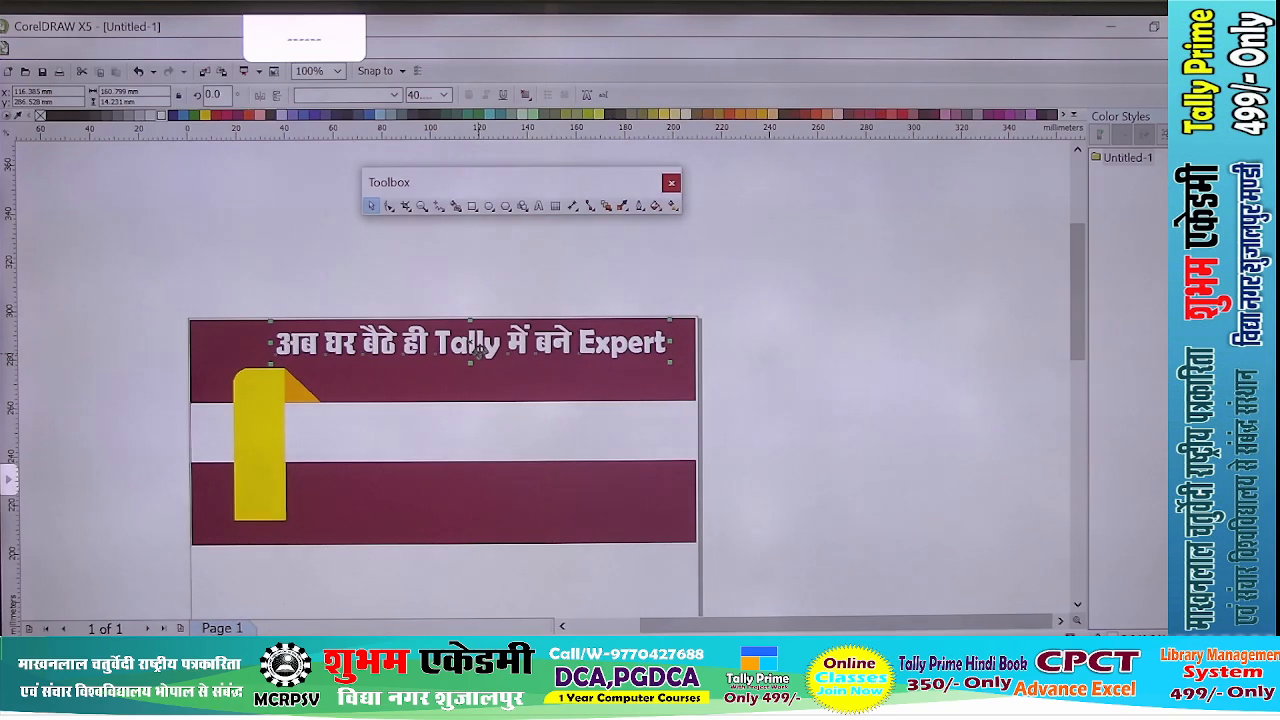
pyautogui.scroll(1, 492, 370)
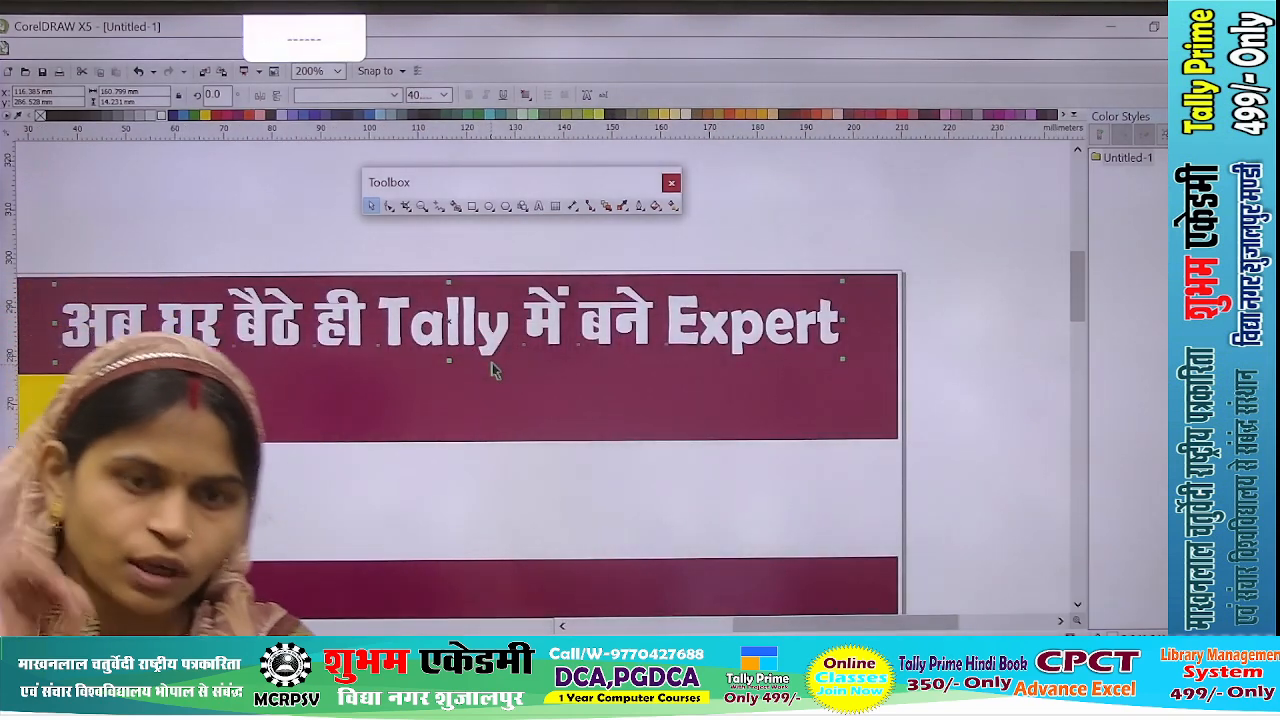
pyautogui.hotkey('ctrl', 'd')
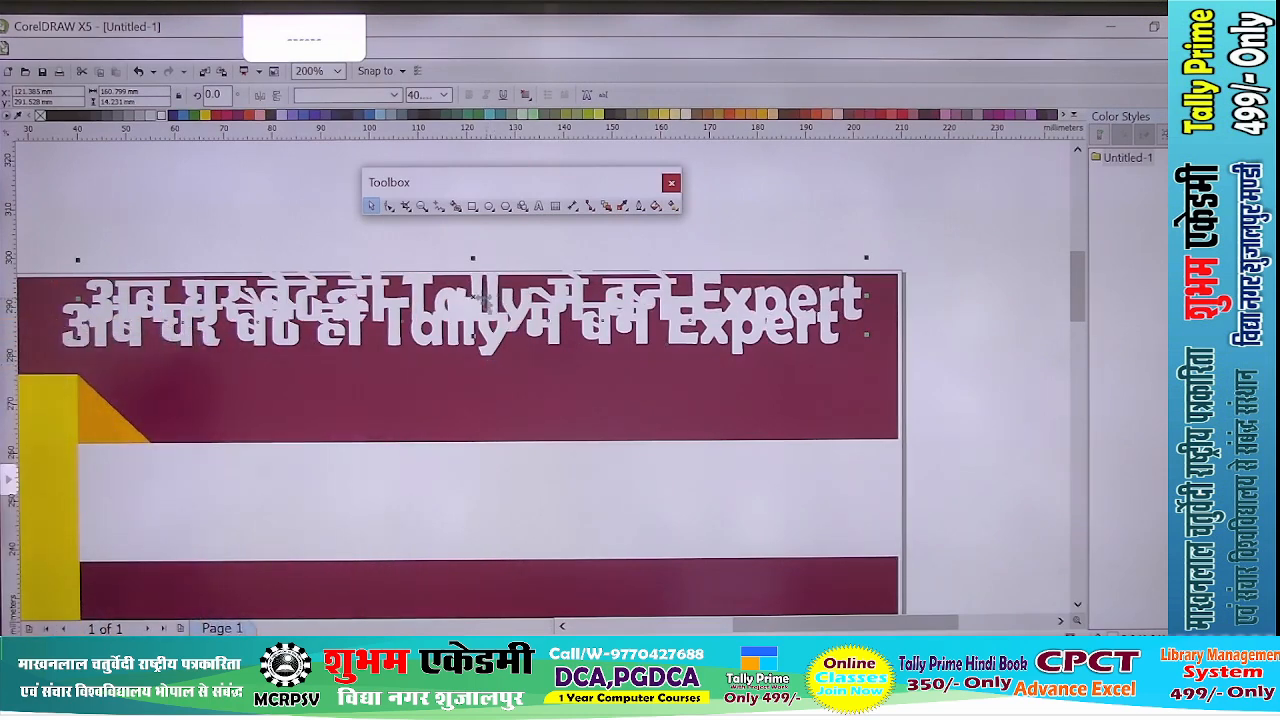
pyautogui.moveTo(478, 296); pyautogui.dragTo(553, 398)
# - Replace all the text of the duplicated headline with "तो आत हि श्र्वपद करे"
pyautogui.doubleClick(440, 395)
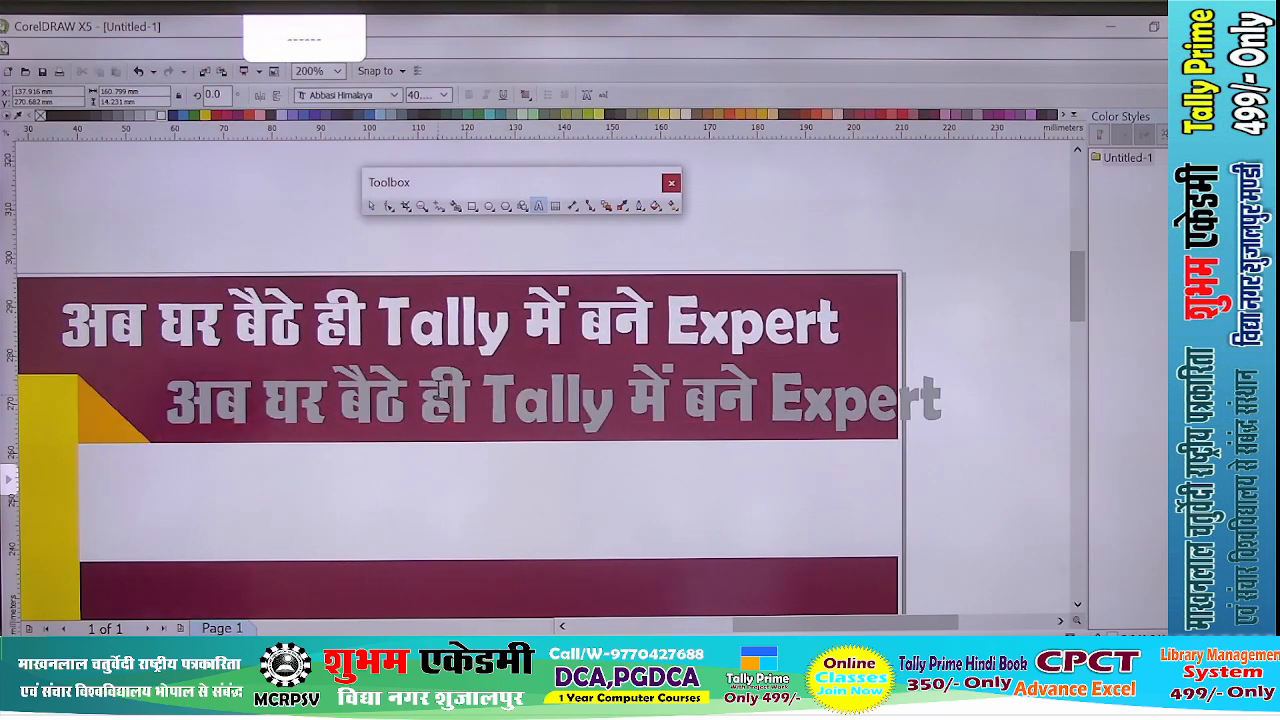
pyautogui.hotkey('ctrl', 'a')
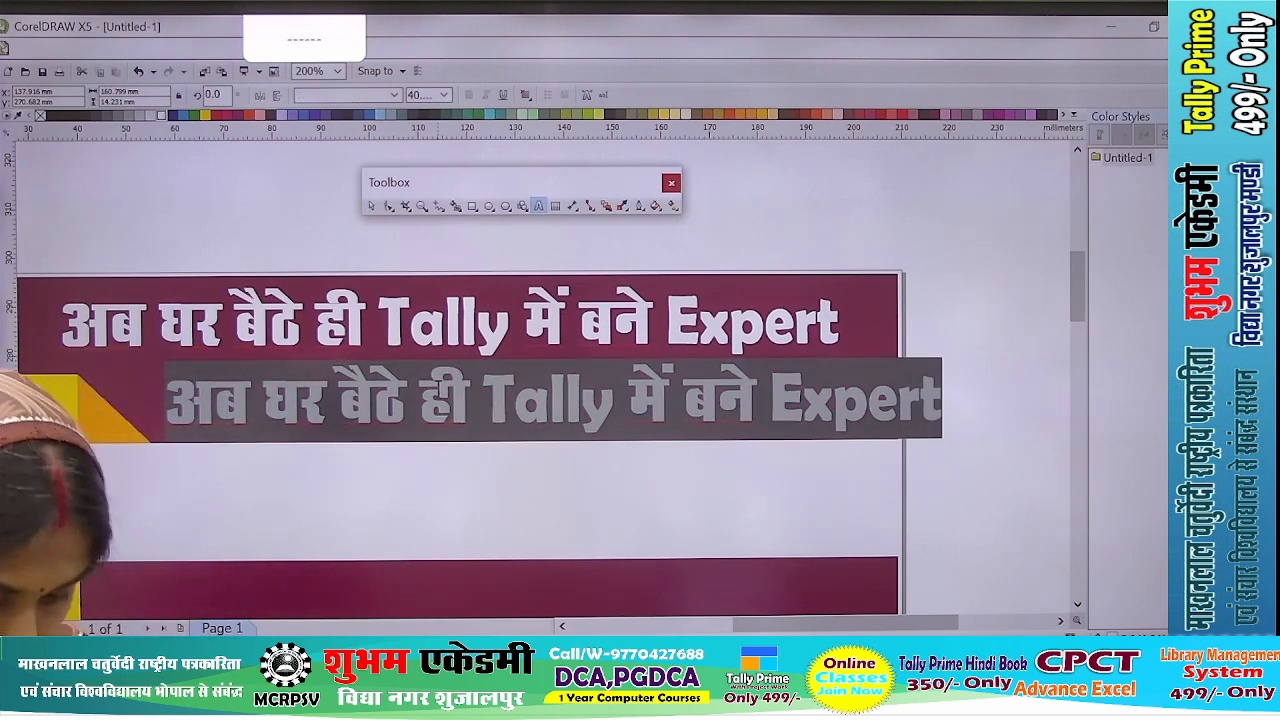
pyautogui.write('तो आत हि')
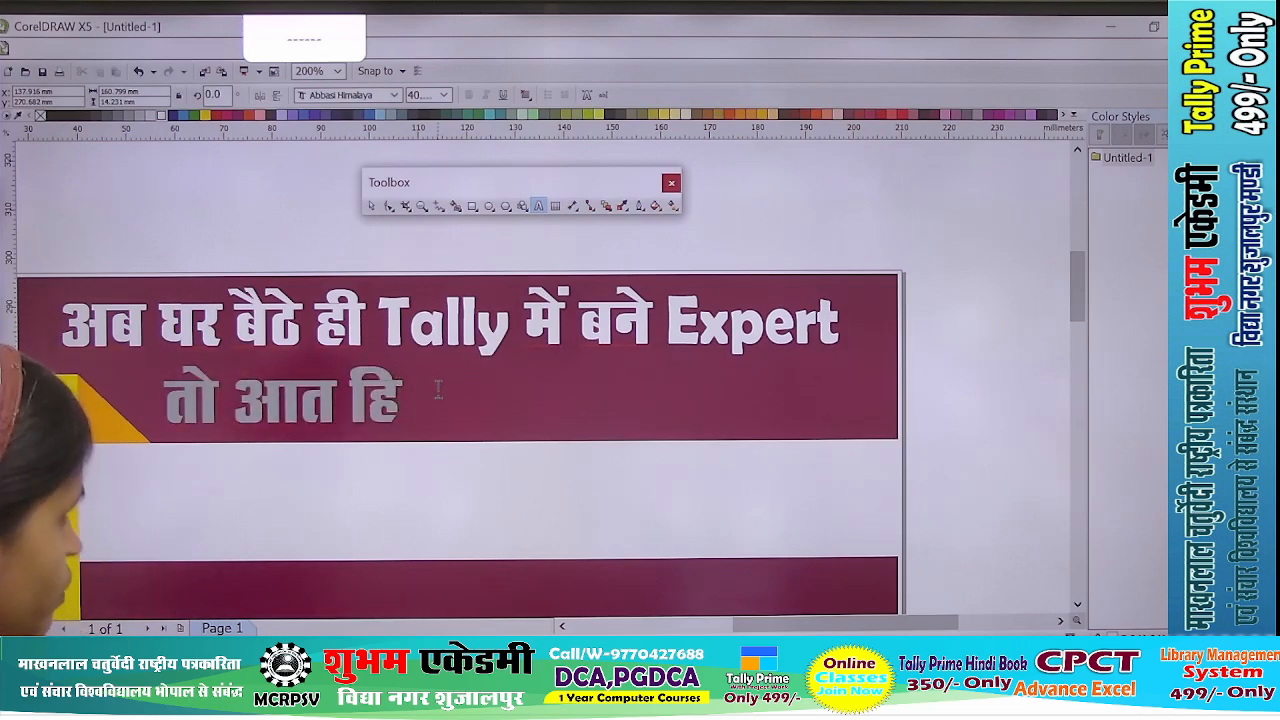
pyautogui.write('द करे')
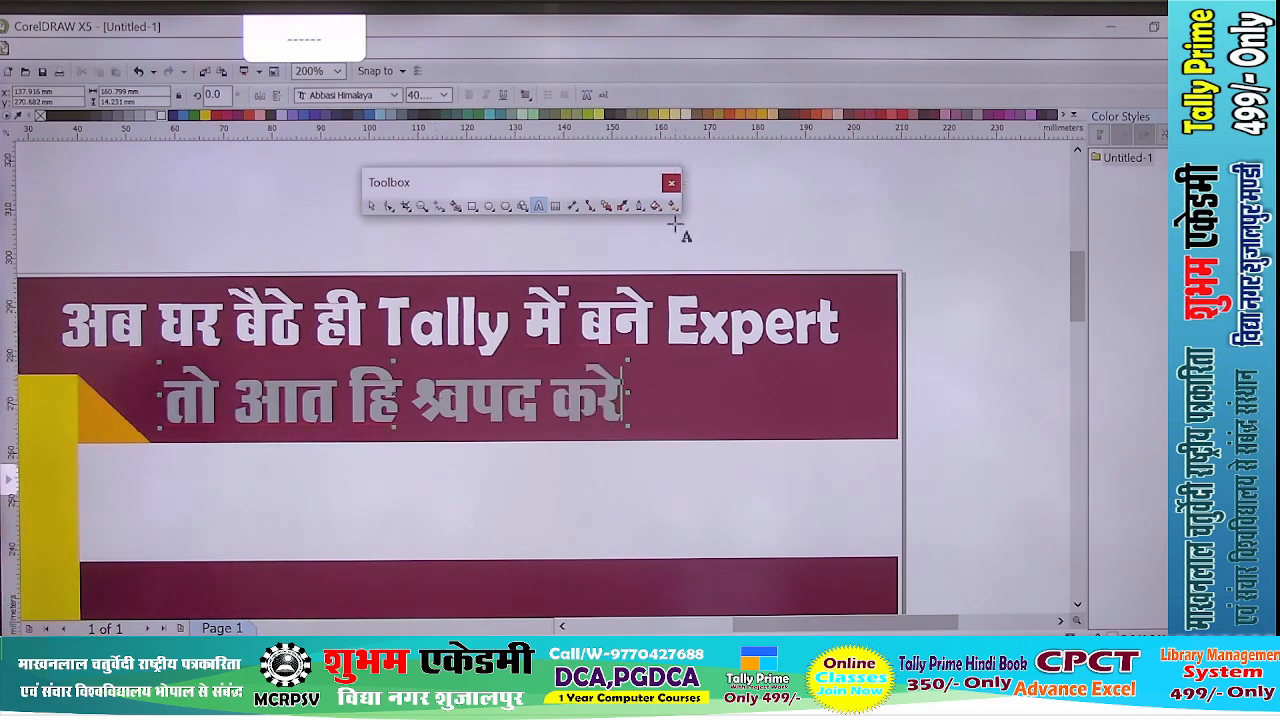
# - Set the word before "करे" in the second headline line to Berlin Sans FB Demi so it reads "Join"
pyautogui.scroll(2, 370, 395)
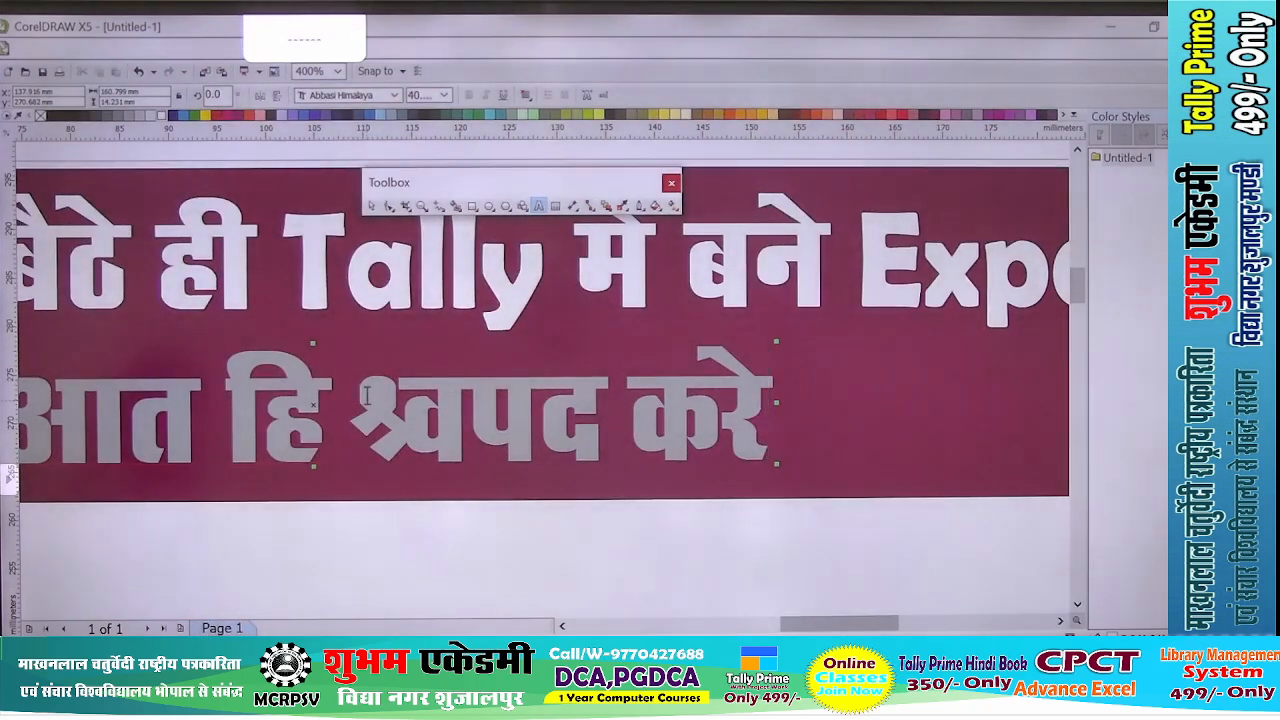
pyautogui.moveTo(364, 397); pyautogui.dragTo(597, 400)
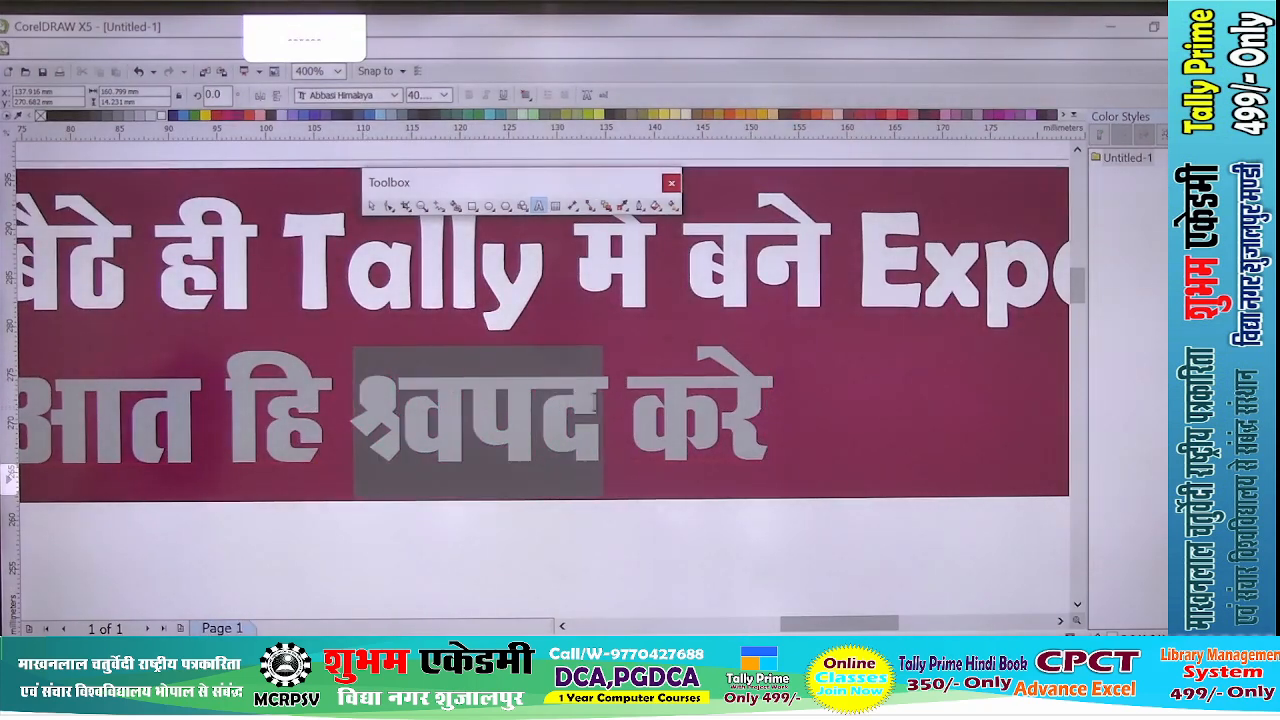
pyautogui.click(395, 95)
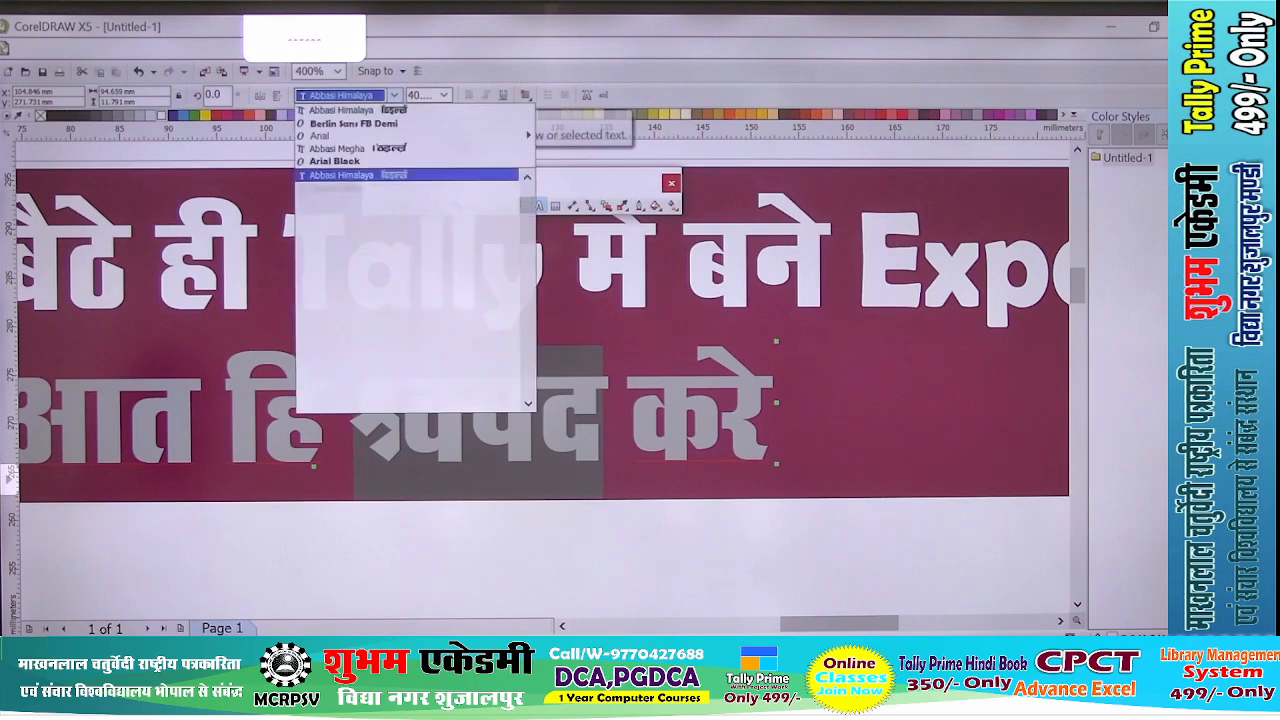
pyautogui.click(354, 123)
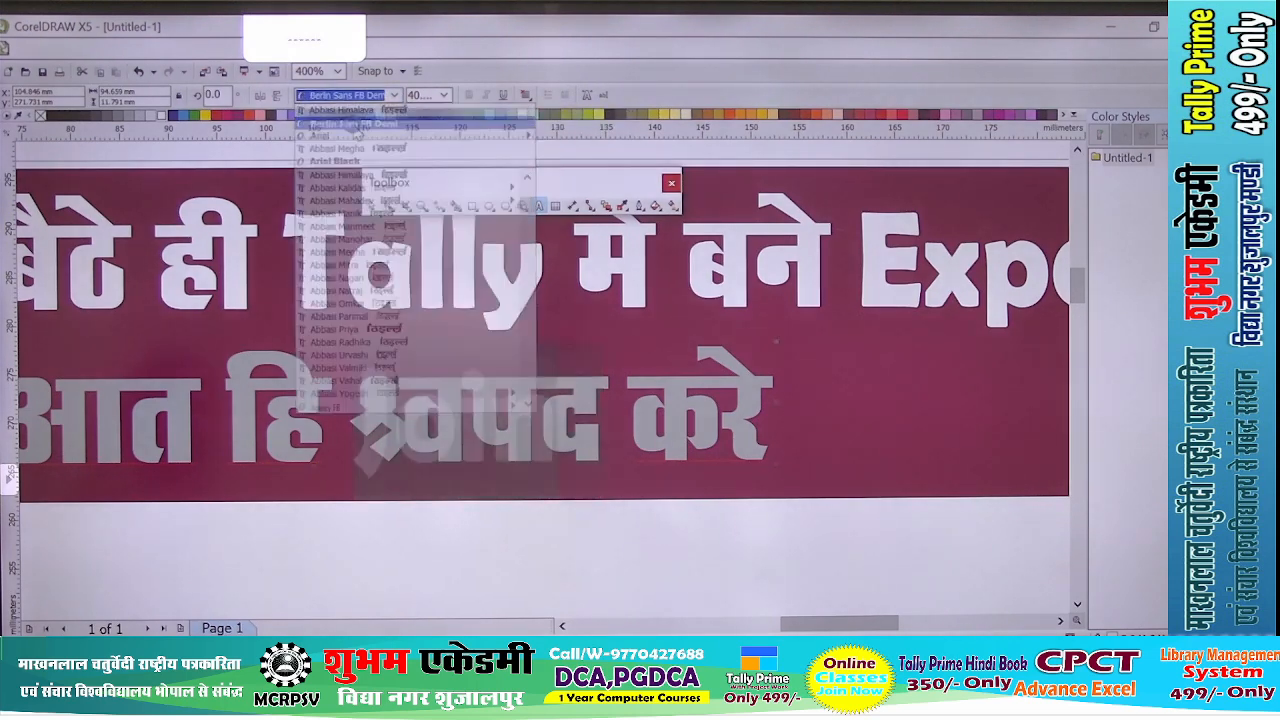
pyautogui.click(370, 205)
pyautogui.press('F3')
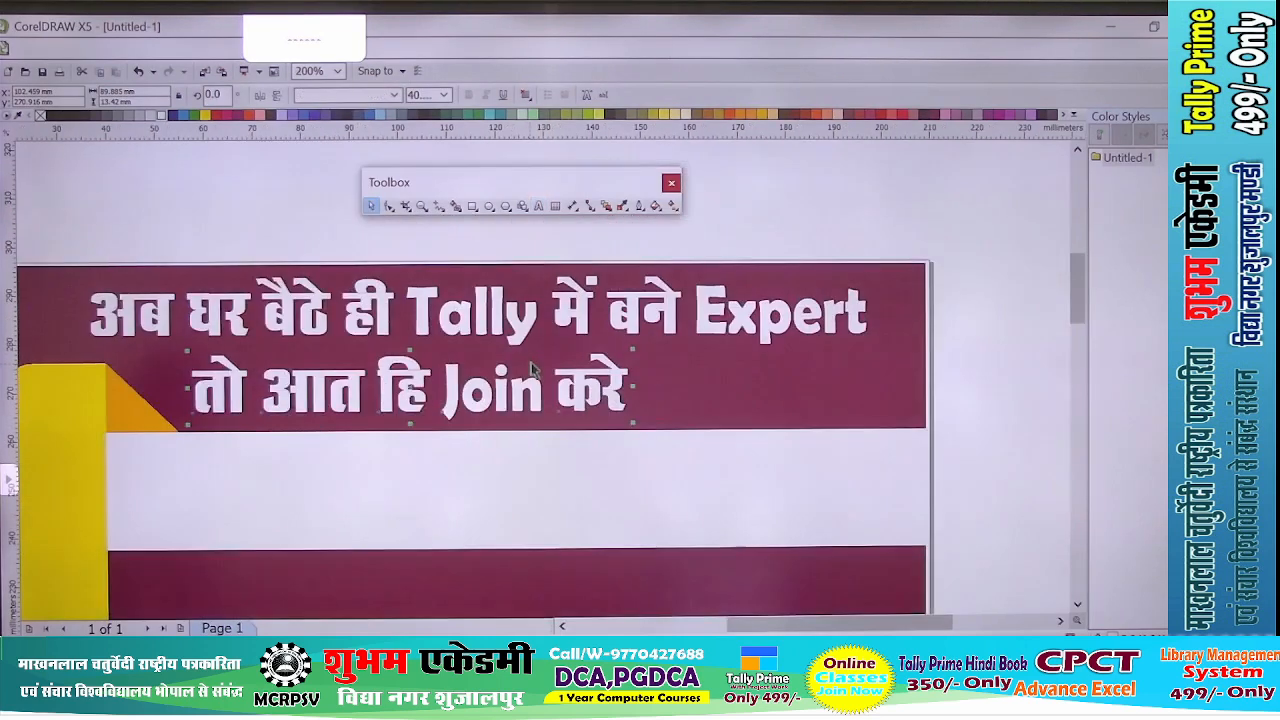
# - Correct "आत" to "आज" in the second headline line and fill the whole line yellow
pyautogui.doubleClick(336, 390)
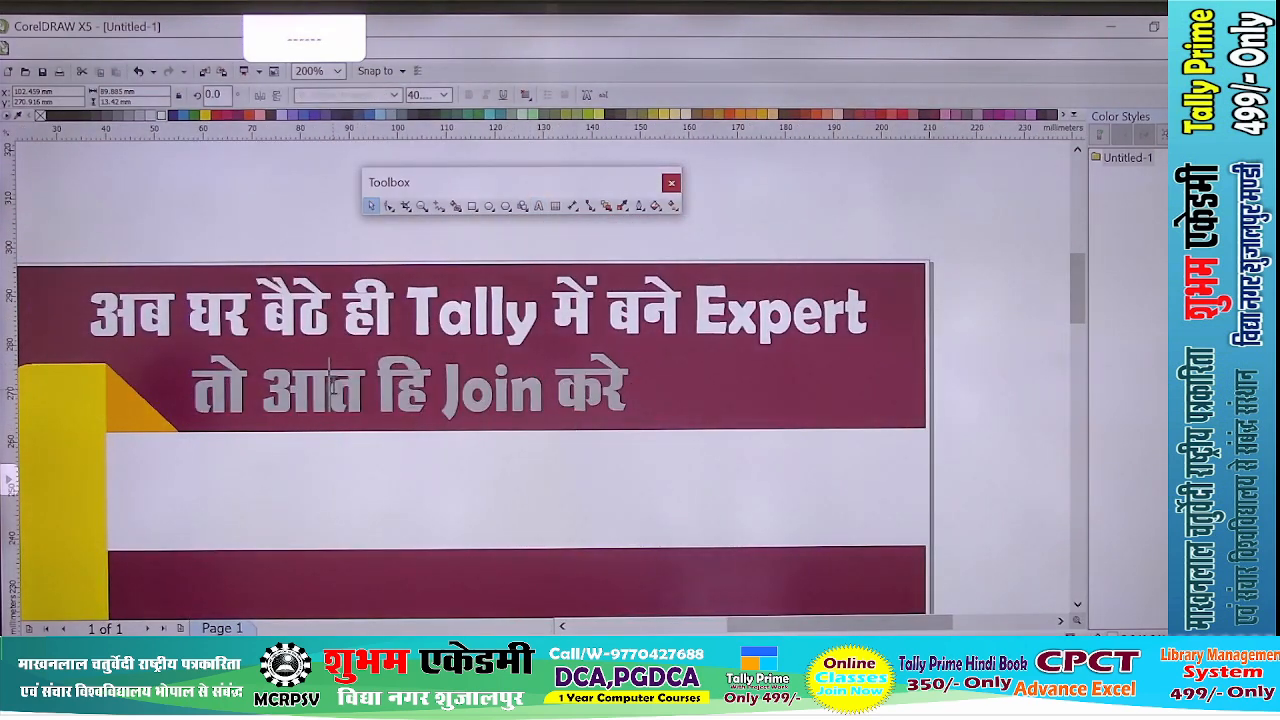
pyautogui.press('BackSpace')
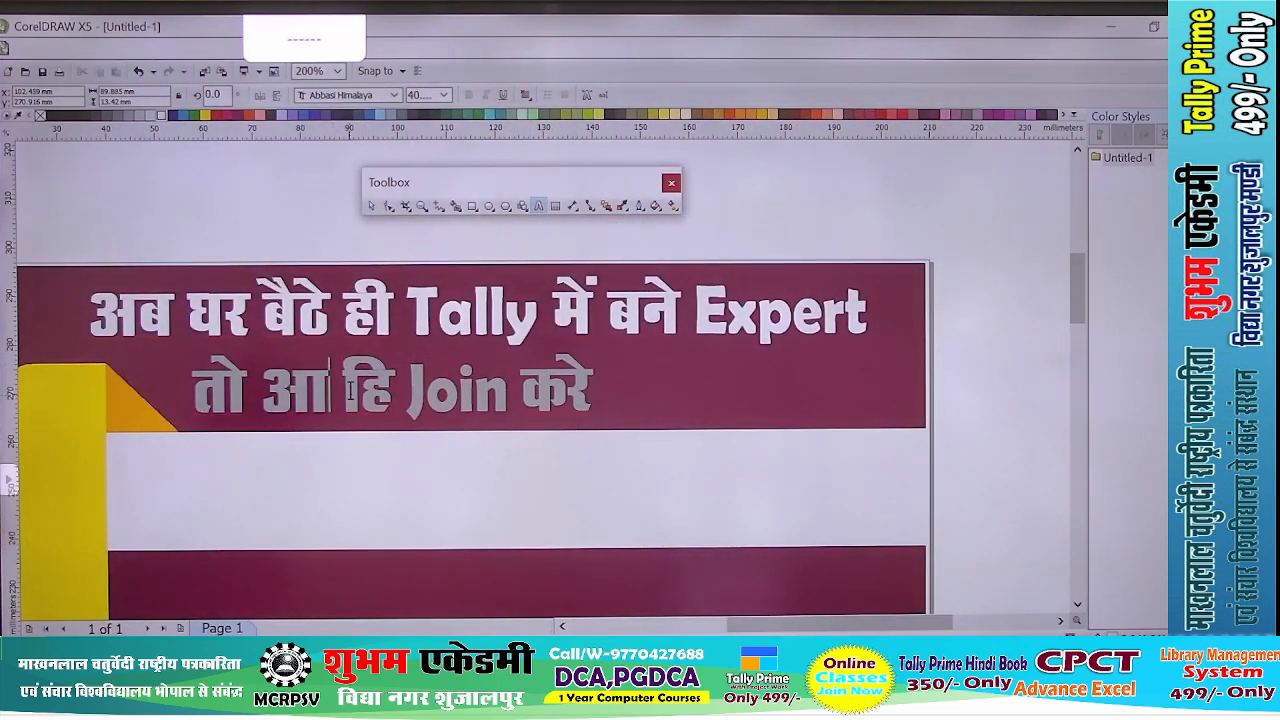
pyautogui.write('ज')
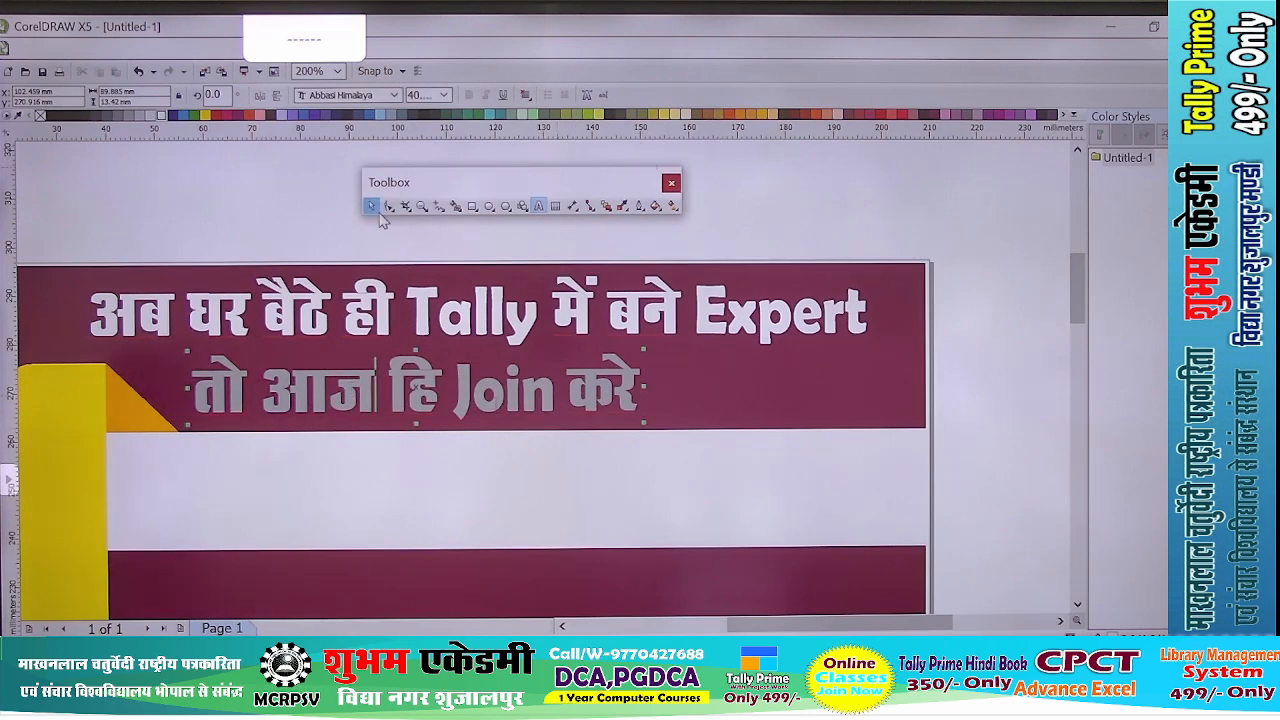
pyautogui.click(371, 206)
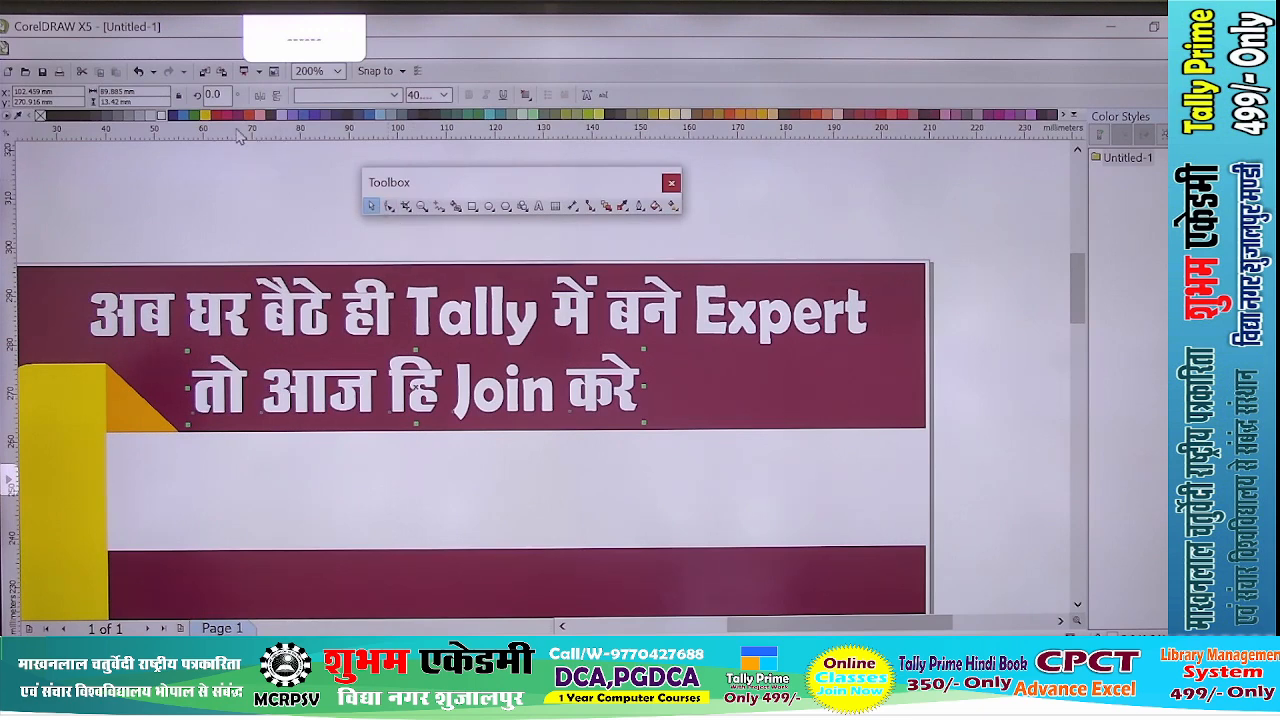
pyautogui.click(204, 116)
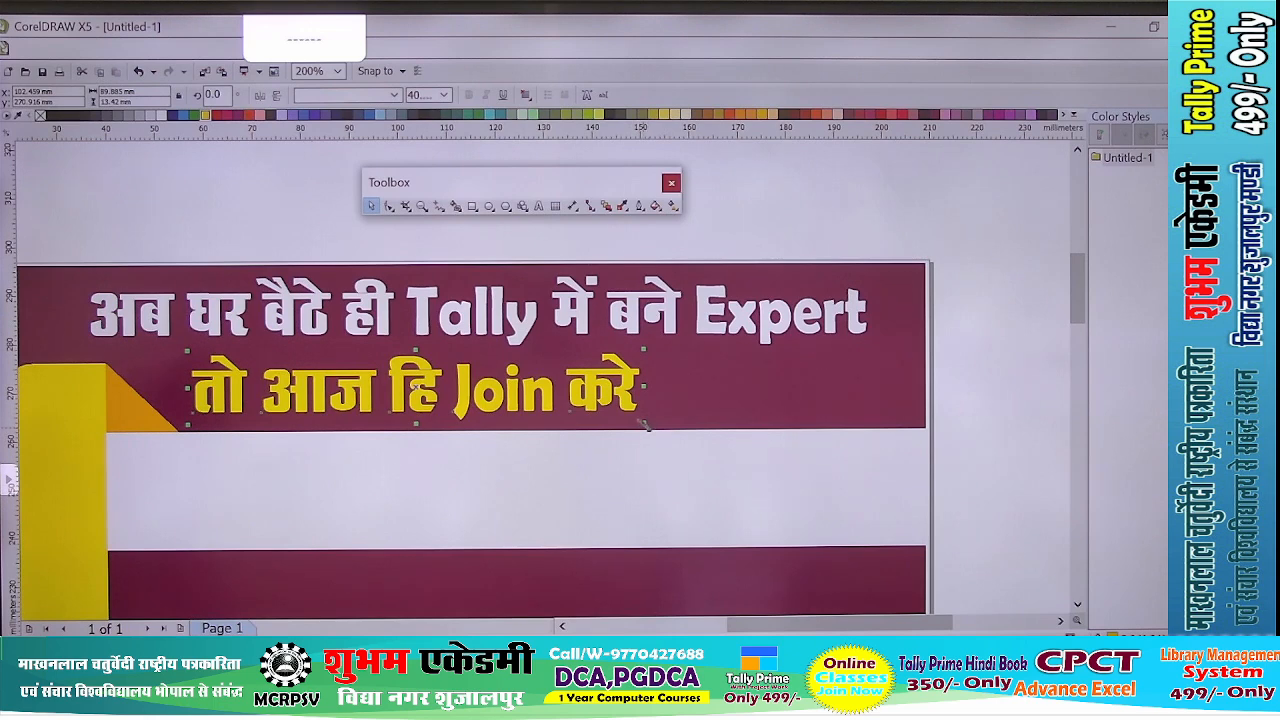
# - Resize the yellow line to about 65 mm wide and 10 mm tall, and centre it below the white headline
pyautogui.moveTo(645, 425); pyautogui.dragTo(560, 405)
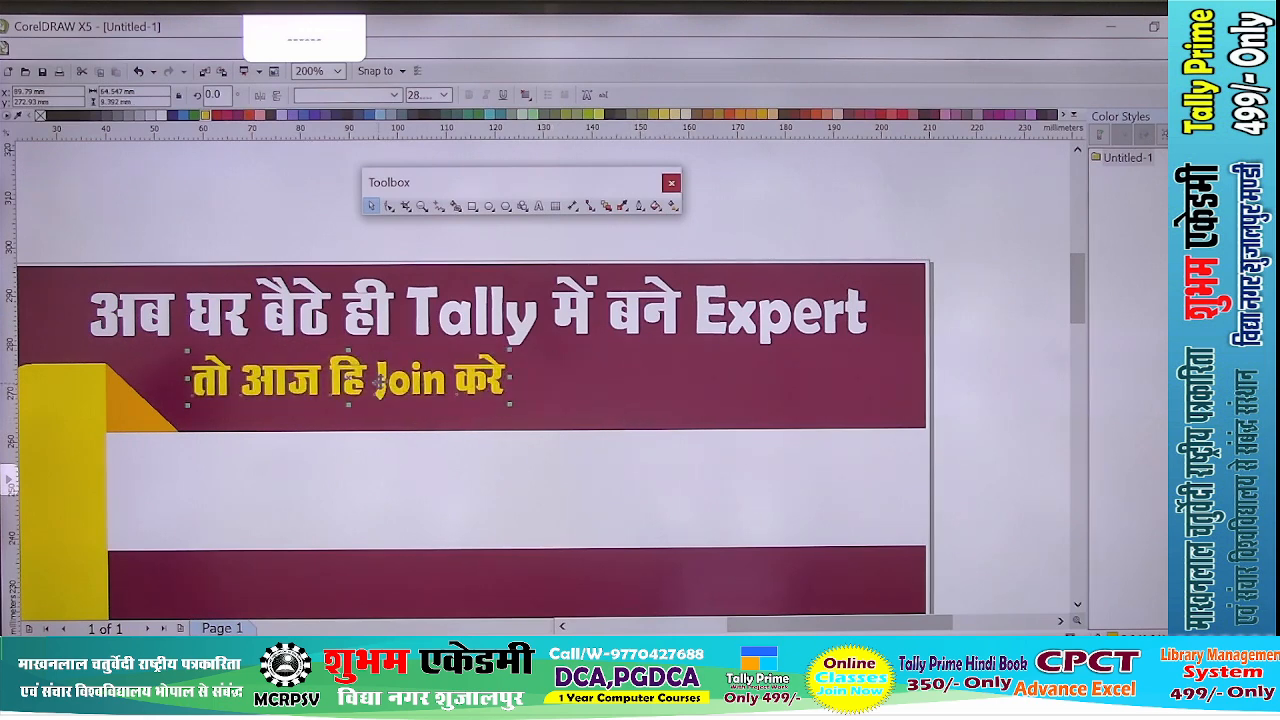
pyautogui.moveTo(378, 382); pyautogui.dragTo(511, 395)
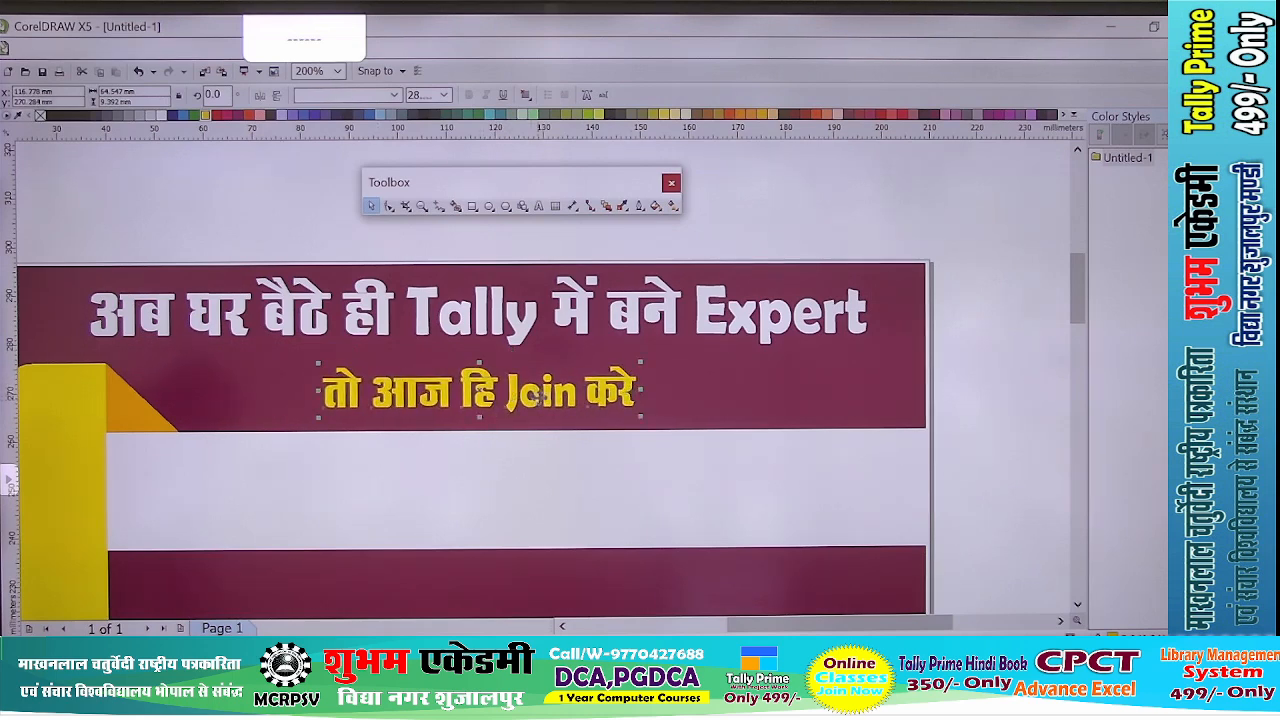
pyautogui.scroll(2, 536, 397)
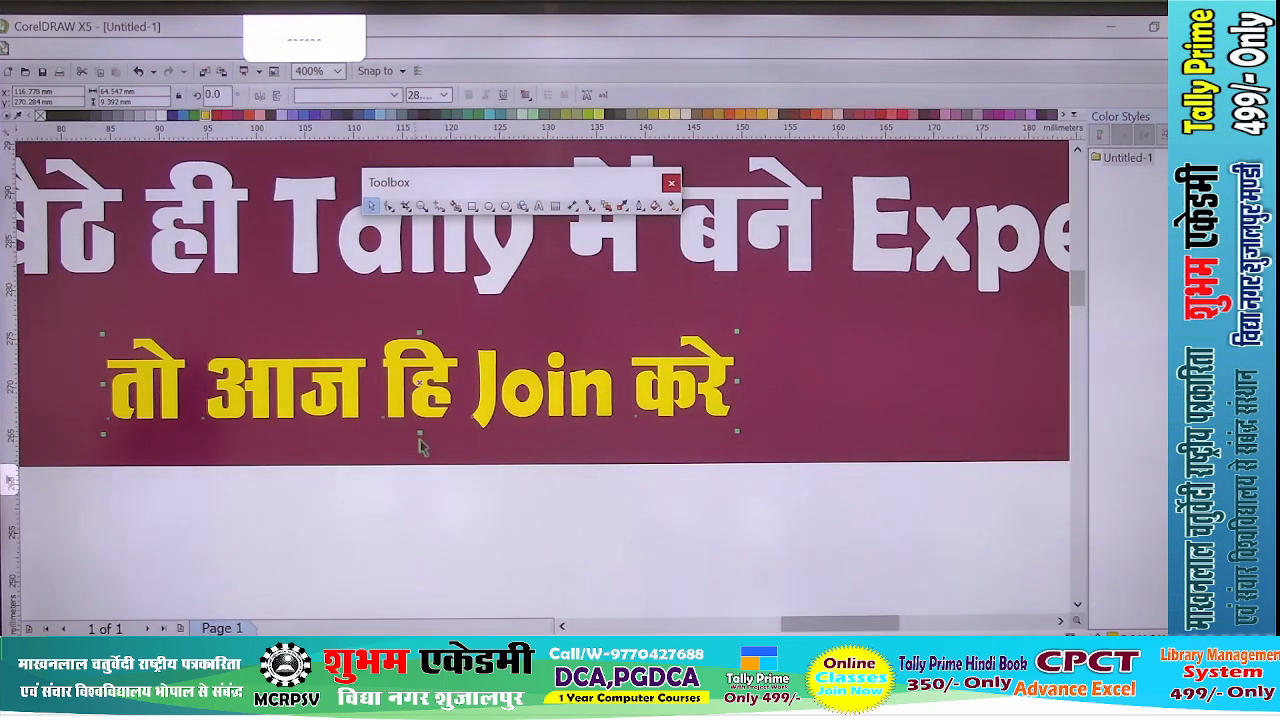
pyautogui.moveTo(423, 433); pyautogui.dragTo(449, 404)
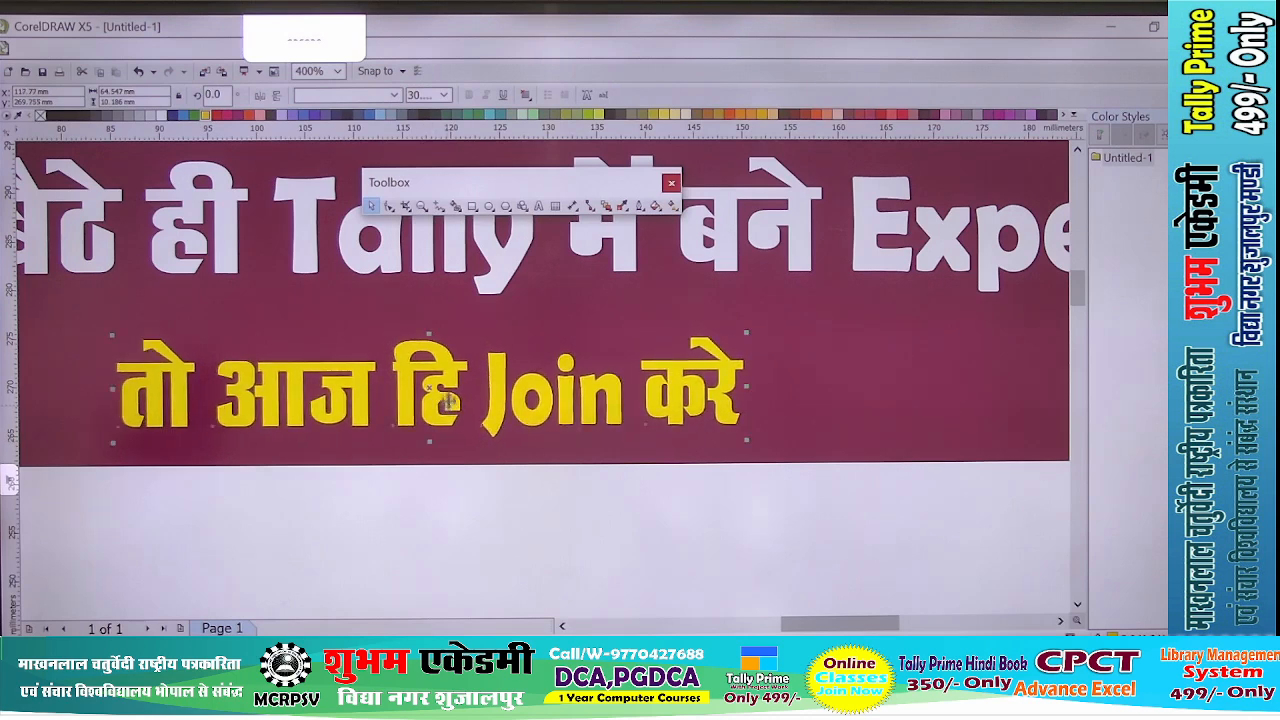
pyautogui.scroll(-2, 449, 400)
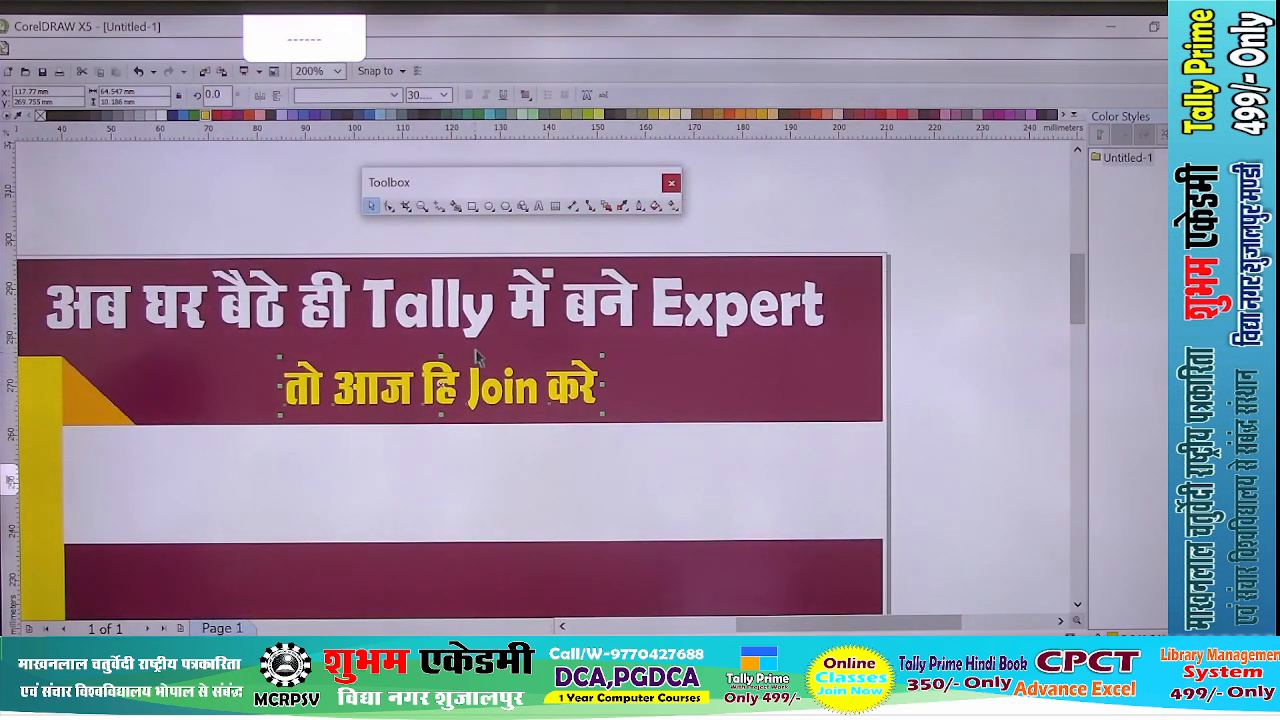
pyautogui.scroll(2, 447, 385)
pyautogui.scroll(-2, 447, 385)
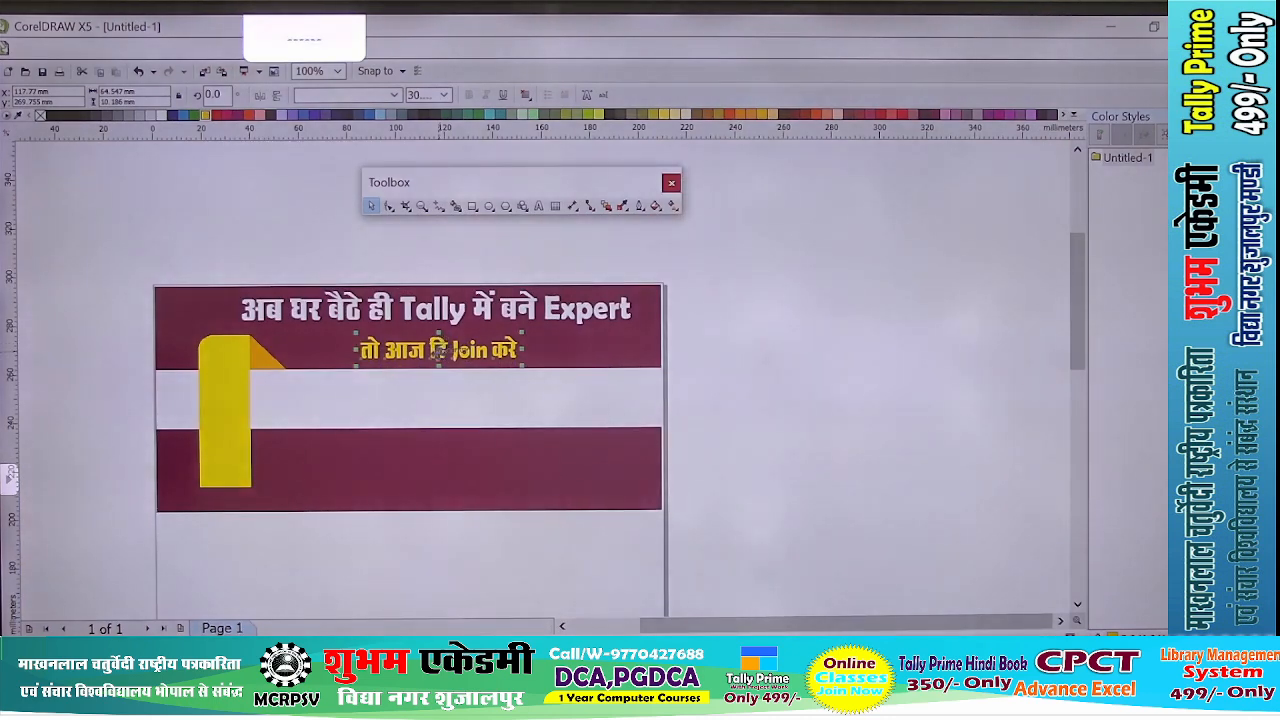
pyautogui.scroll(1, 440, 354)
pyautogui.moveTo(438, 352); pyautogui.dragTo(434, 349)
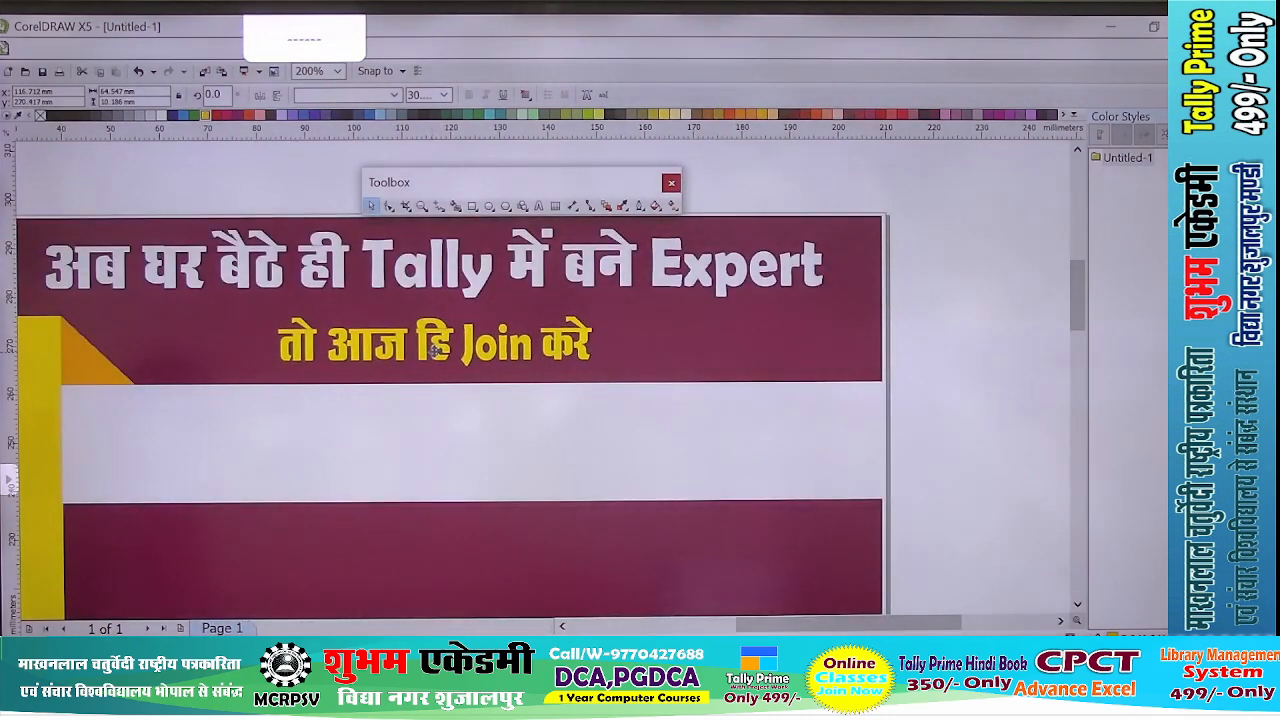
# - Duplicate the yellow line and place the copy in the white band between the maroon bands
pyautogui.hotkey('ctrl', 'd')
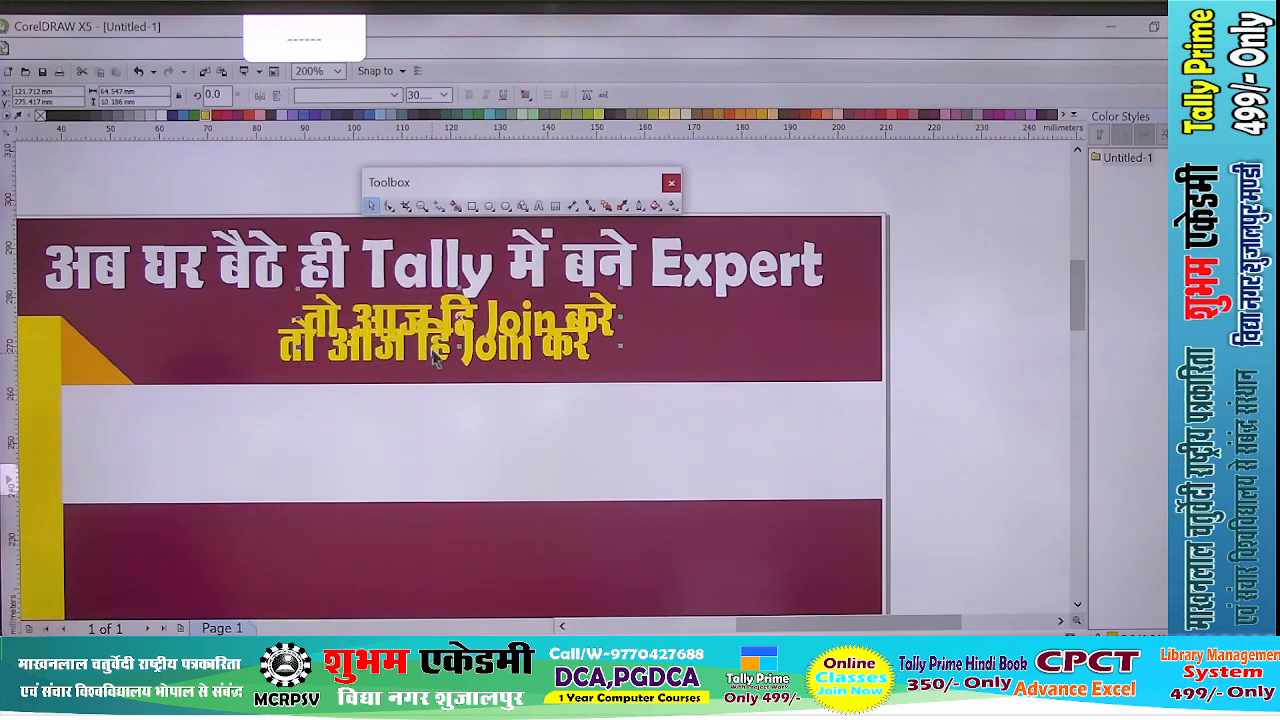
pyautogui.moveTo(428, 318); pyautogui.dragTo(322, 432)
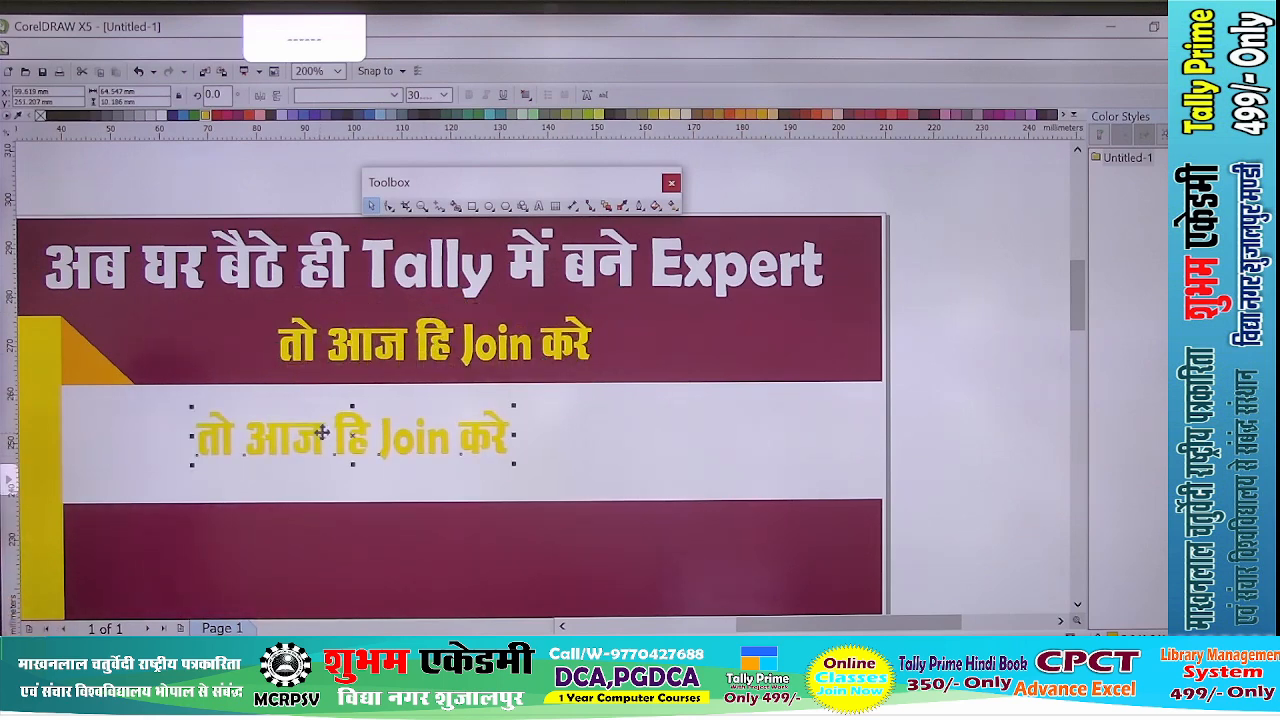
# - Replace all the text of the copy in the white band with "शुभम एकेडमी"
pyautogui.scroll(2, 305, 475)
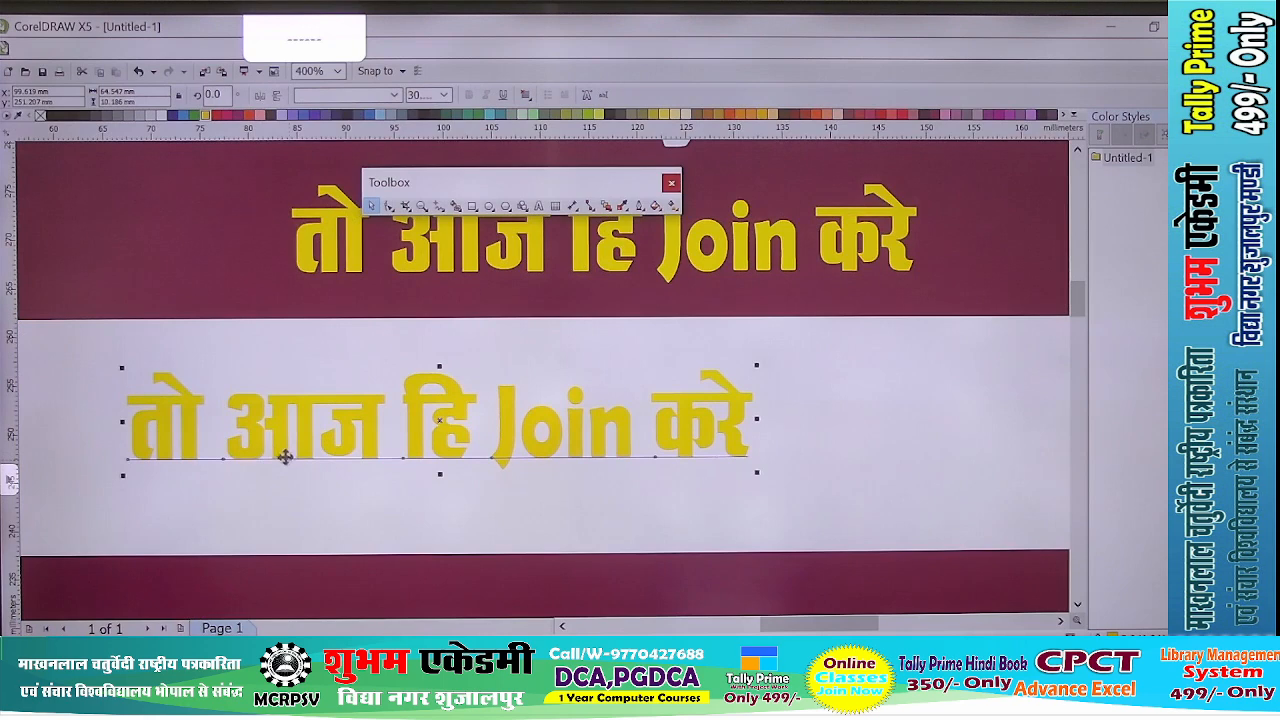
pyautogui.doubleClick(285, 457)
pyautogui.hotkey('ctrl', 'a')
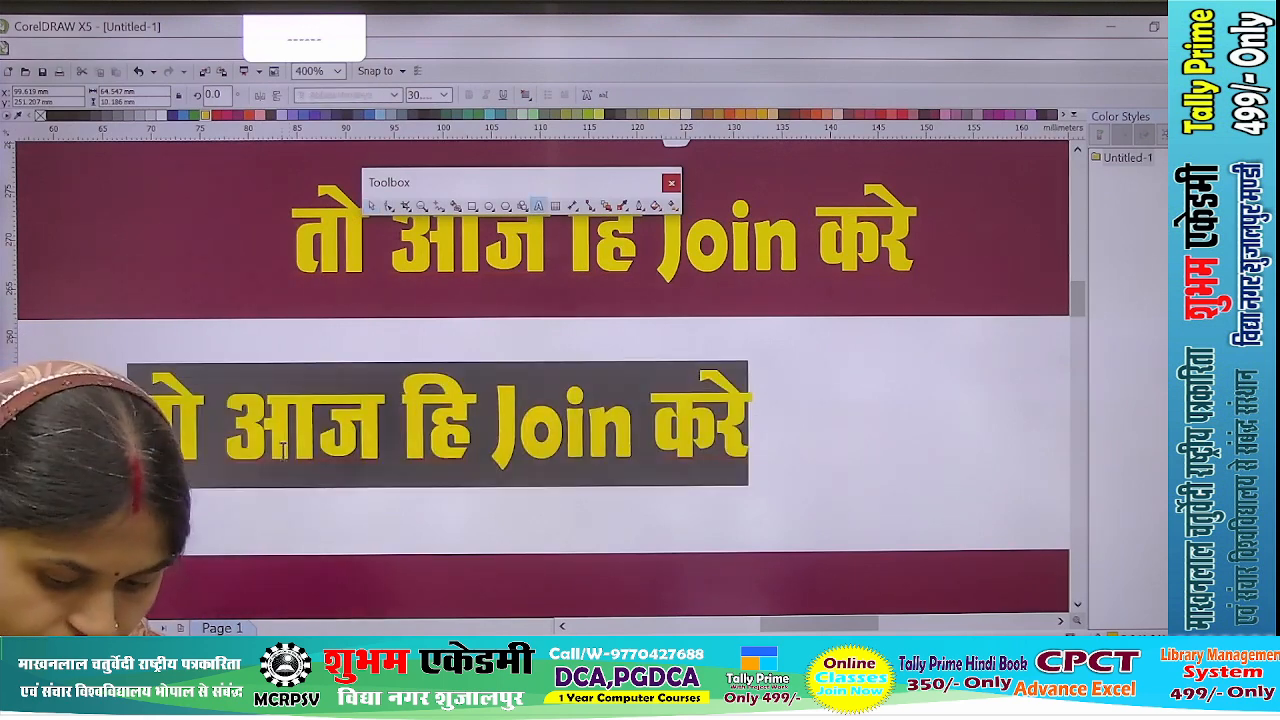
pyautogui.write('□□')
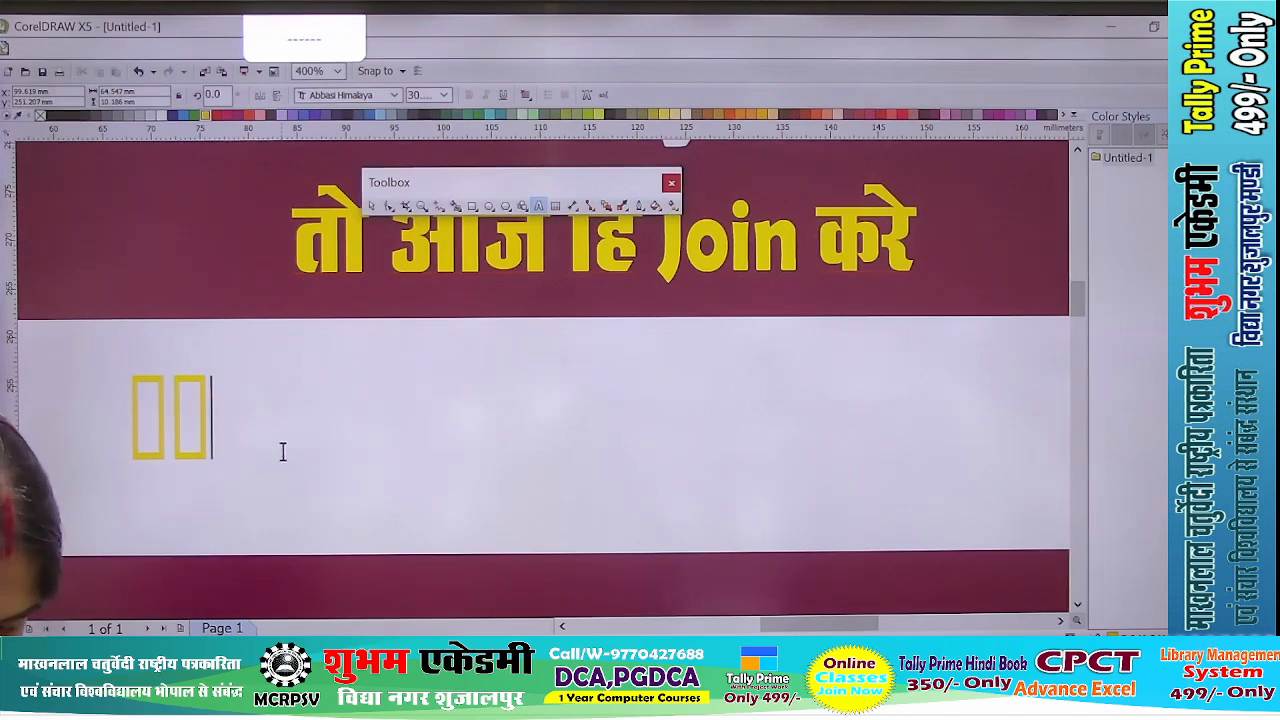
pyautogui.press('BackSpace')
pyautogui.press('BackSpace')
pyautogui.write('□')
pyautogui.hotkey('ctrl', 'z')
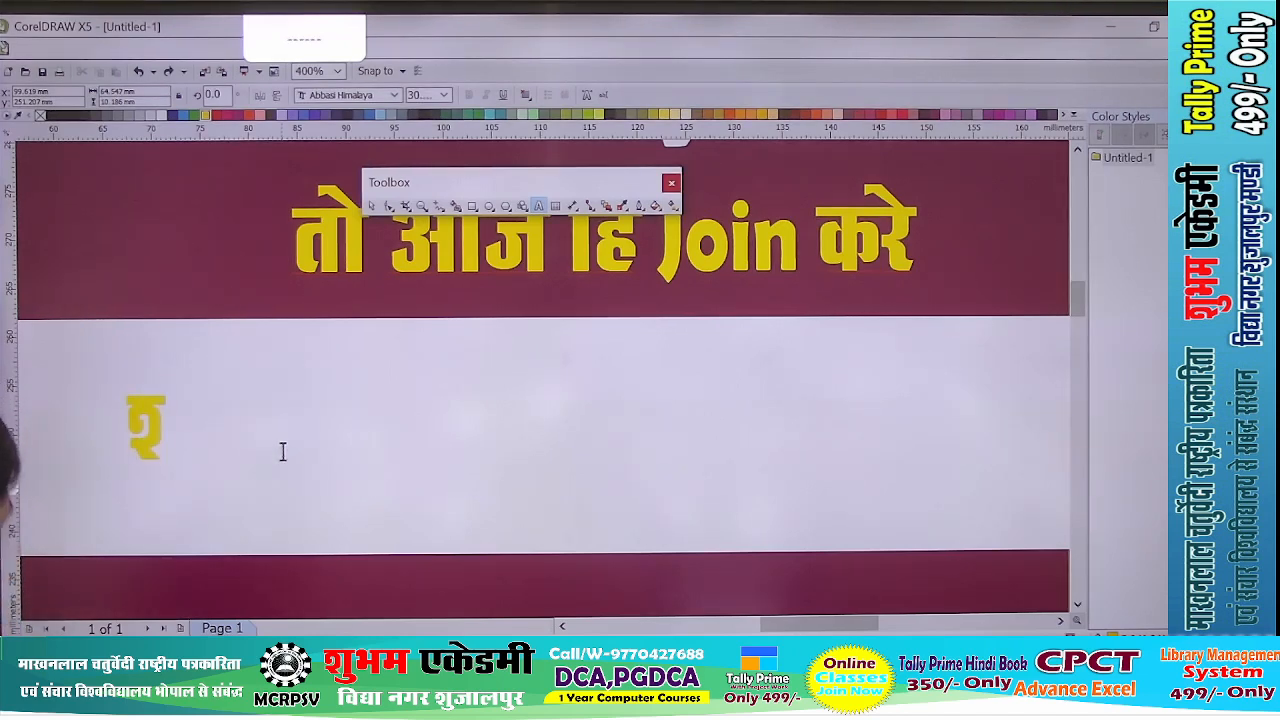
pyautogui.write('kुभम एकेड')
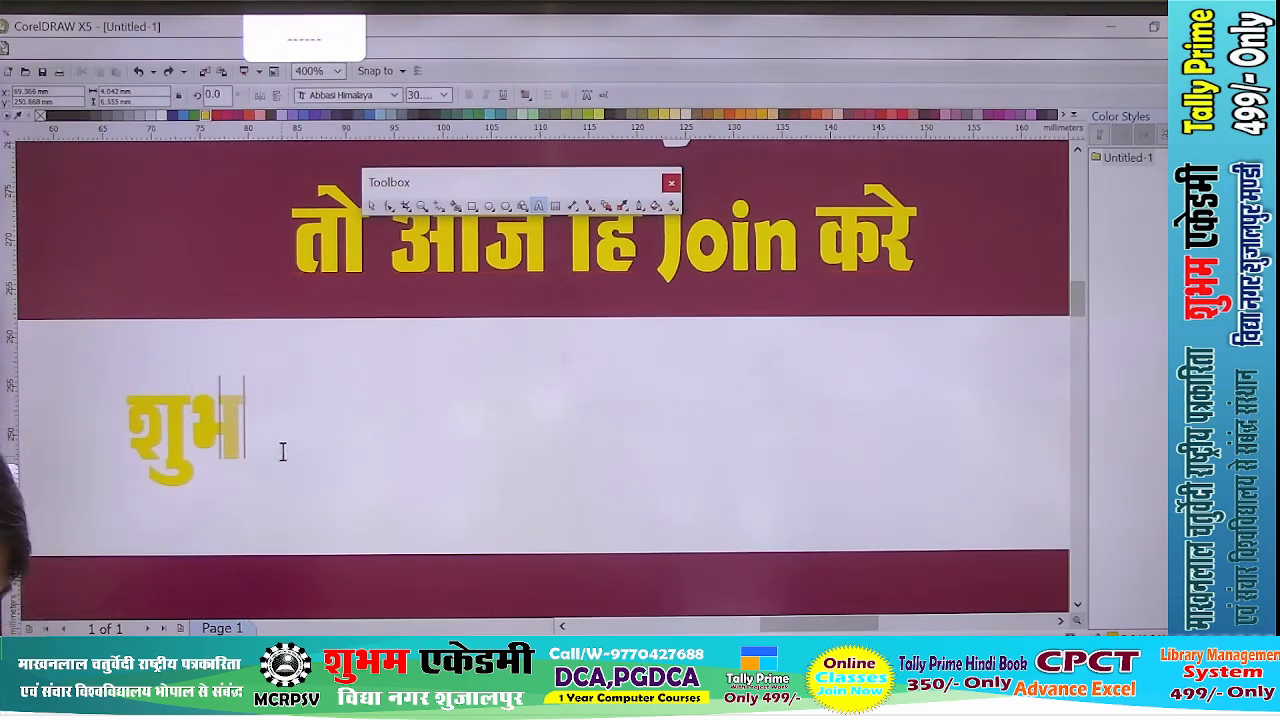
pyautogui.write('मी')
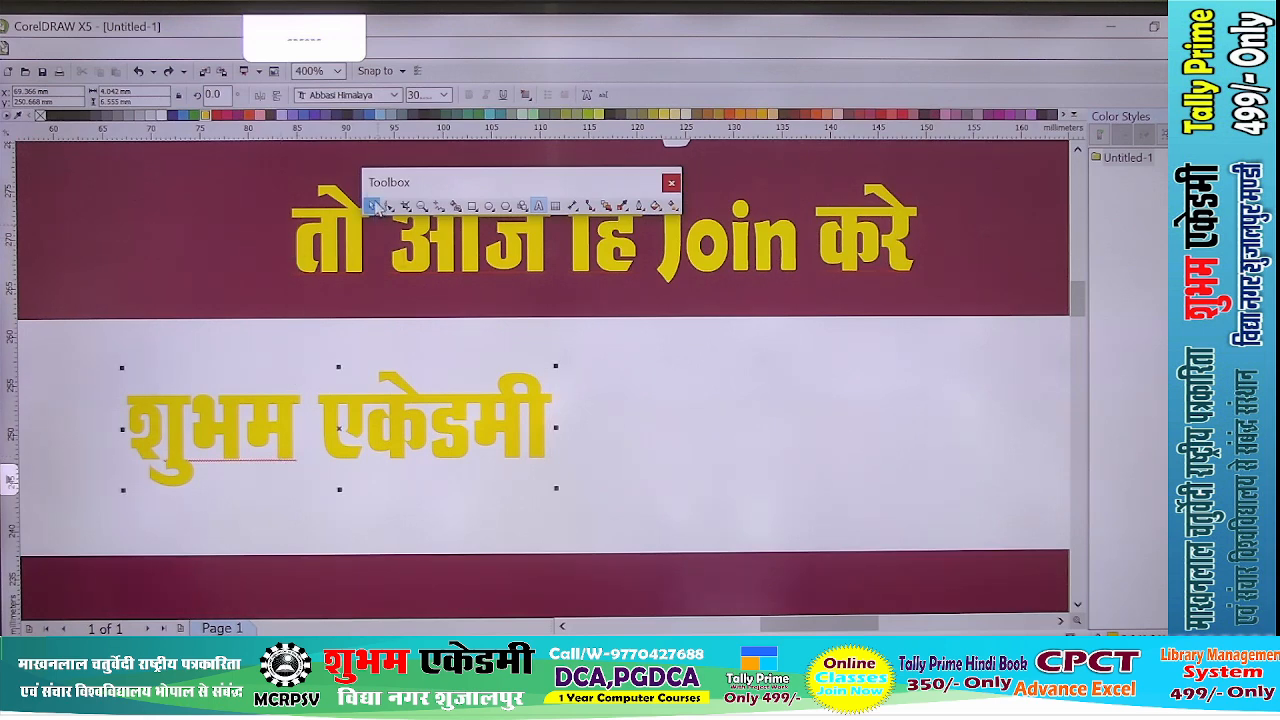
pyautogui.click(373, 206)
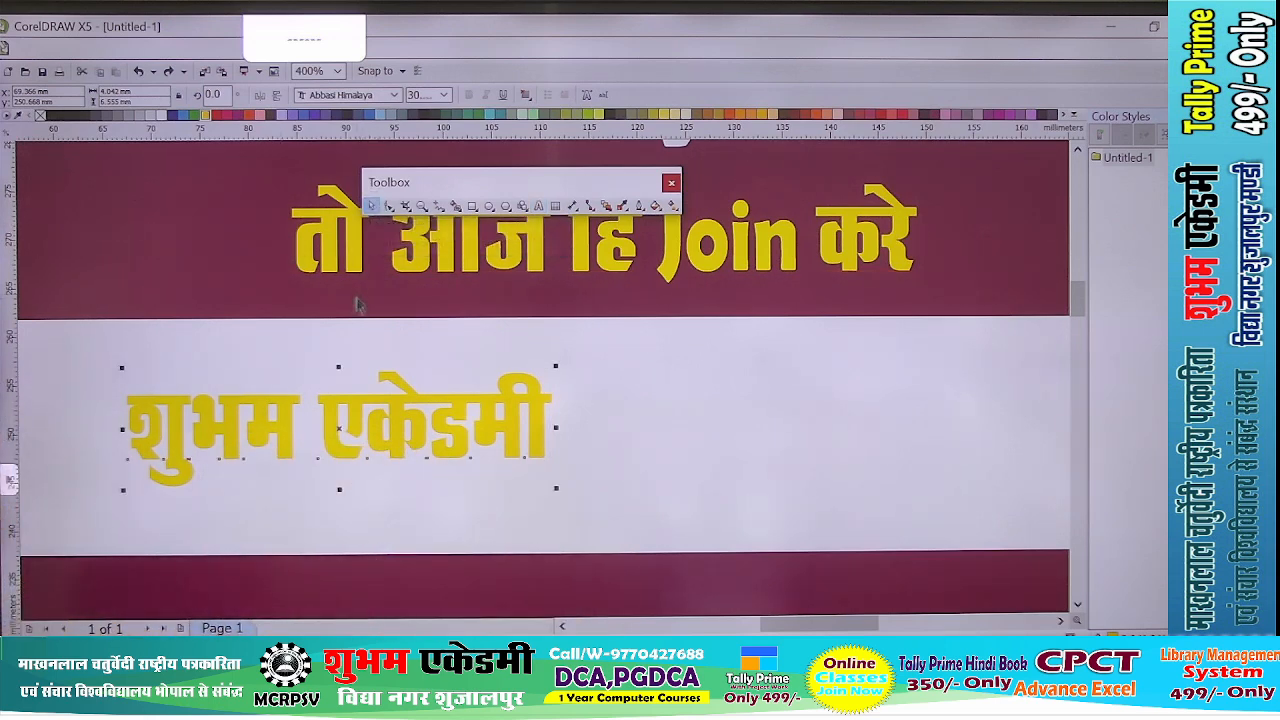
# - Colour the word "शुभम" red and the word "एकेडमी" black
pyautogui.doubleClick(233, 427)
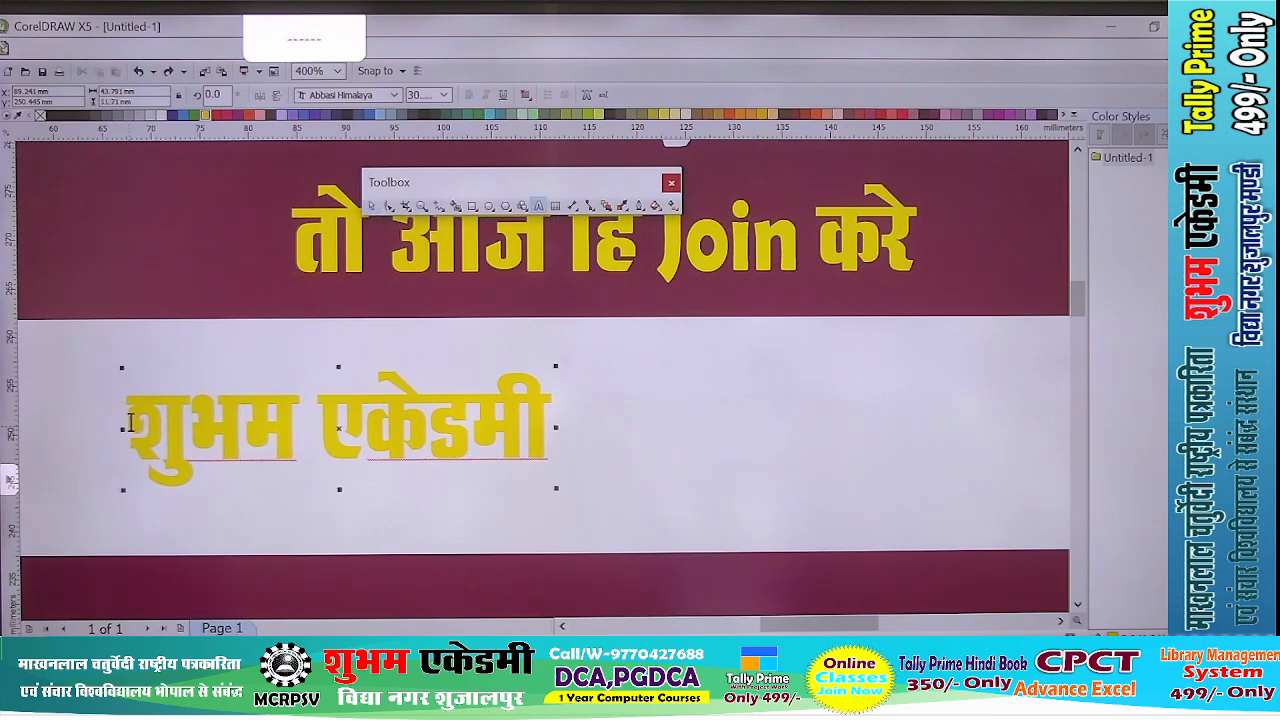
pyautogui.moveTo(130, 422); pyautogui.dragTo(297, 428)
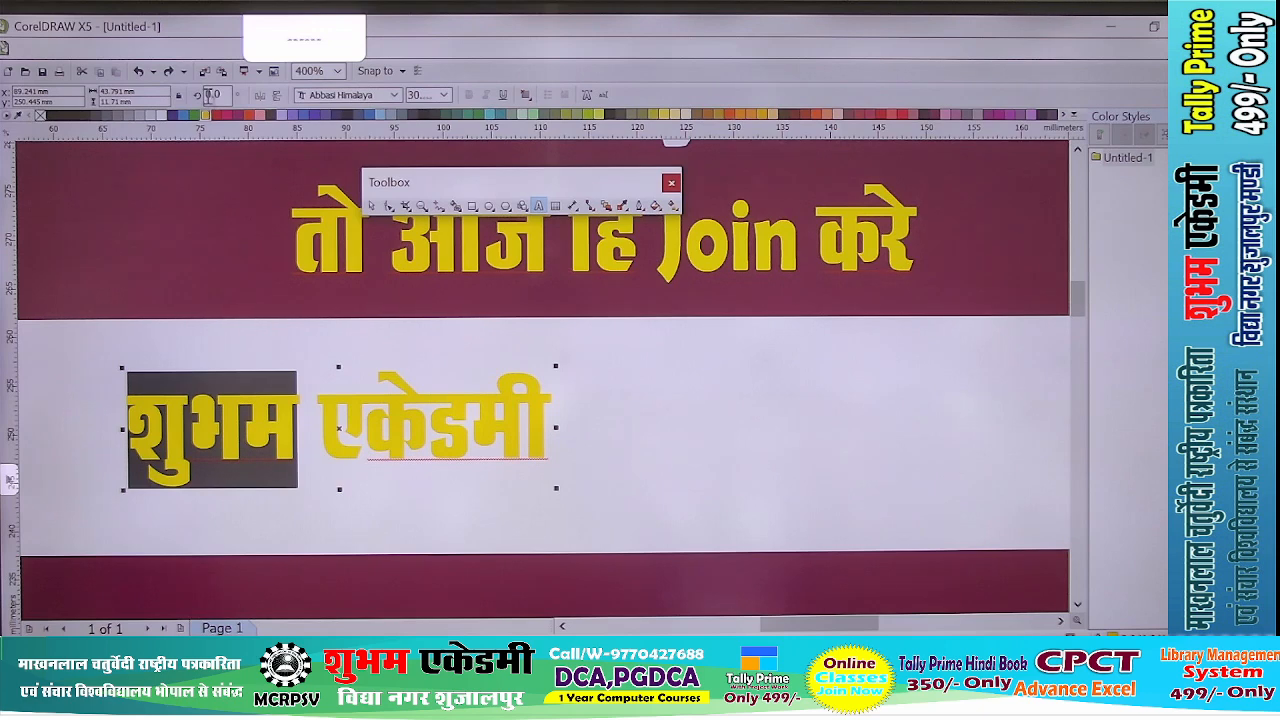
pyautogui.click(216, 115)
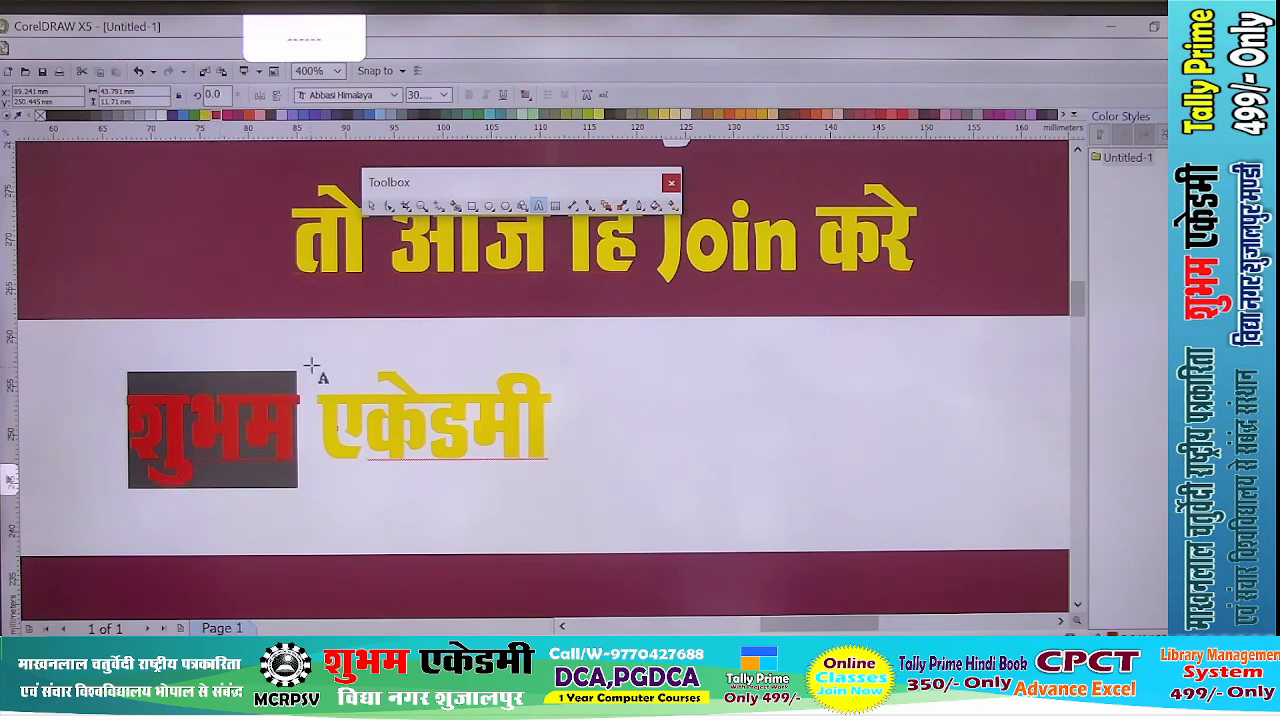
pyautogui.moveTo(315, 395); pyautogui.dragTo(549, 401)
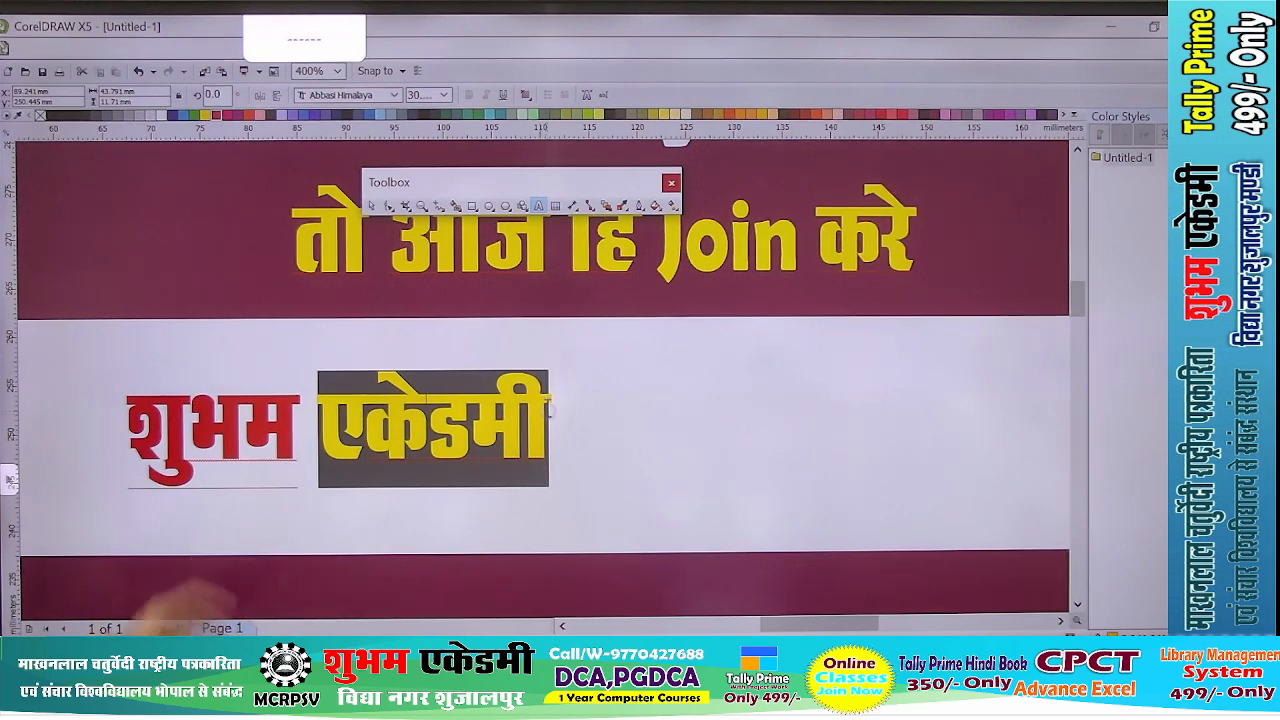
pyautogui.click(52, 116)
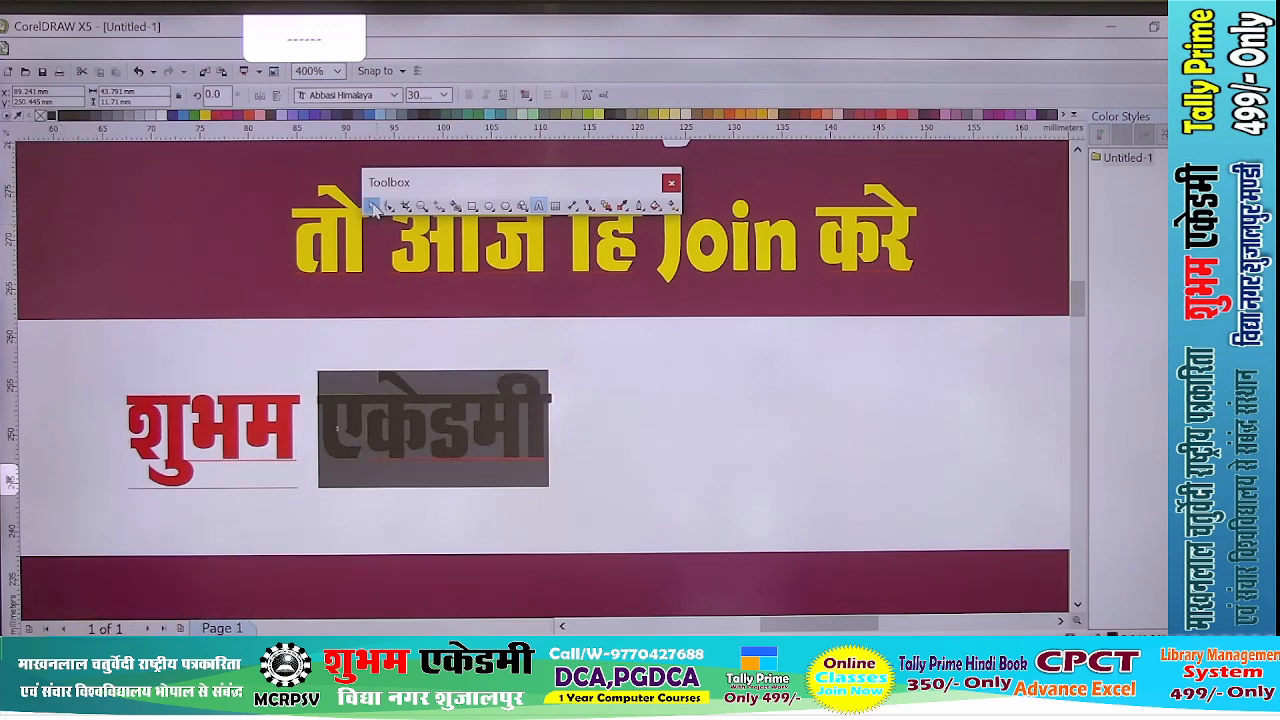
pyautogui.click(371, 206)
# - Enlarge the academy name to about 110 mm wide and 19 mm tall, positioned within the white band
pyautogui.scroll(-1, 478, 353)
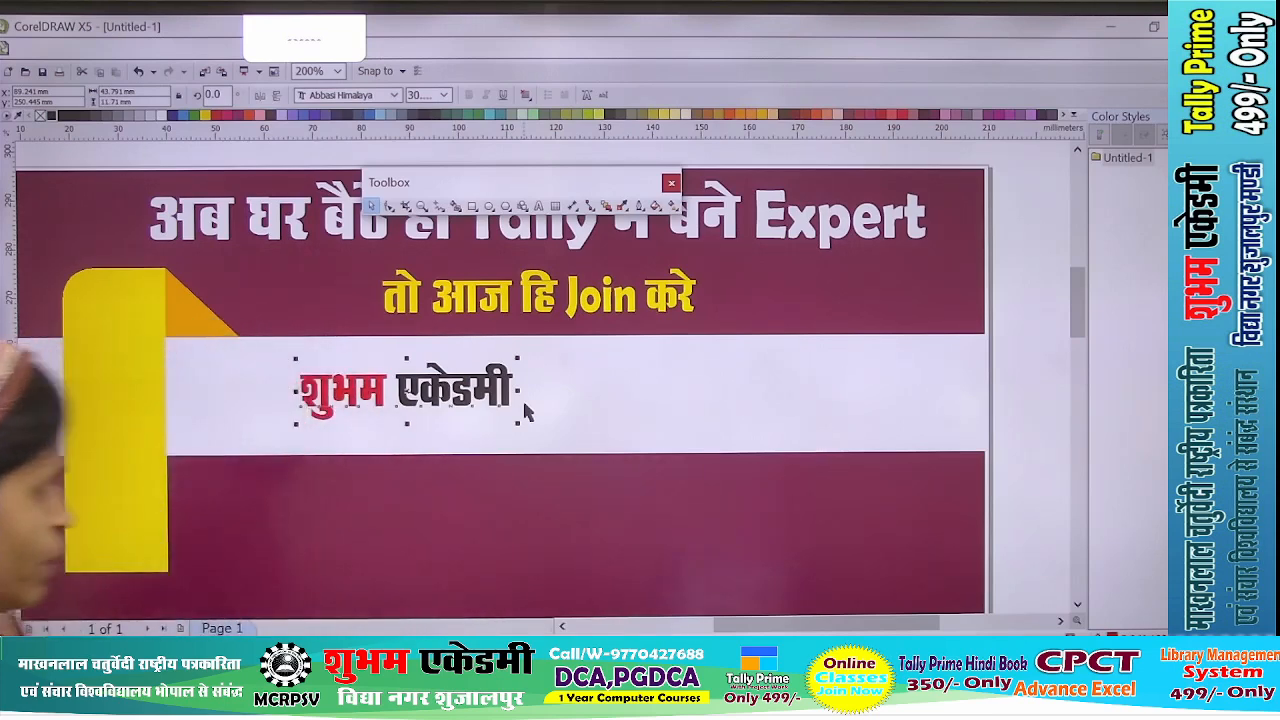
pyautogui.scroll(-2, 550, 420)
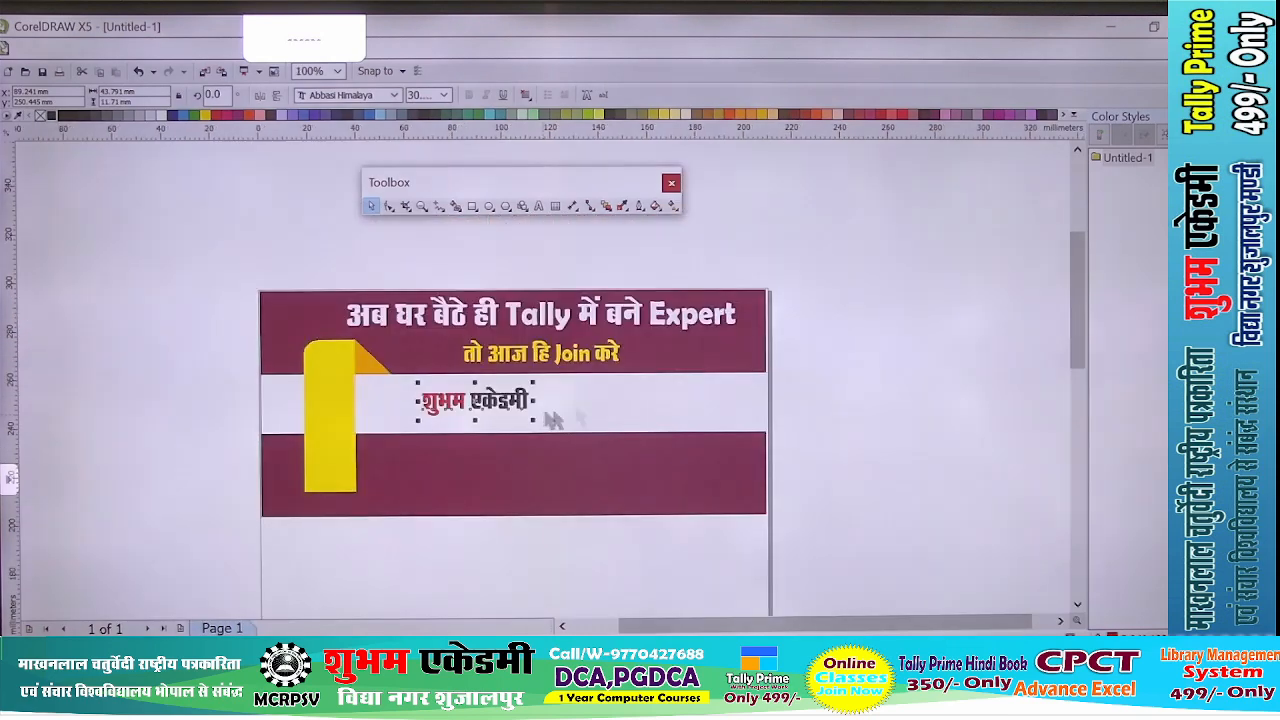
pyautogui.scroll(2, 552, 420)
pyautogui.moveTo(392, 448); pyautogui.dragTo(521, 483)
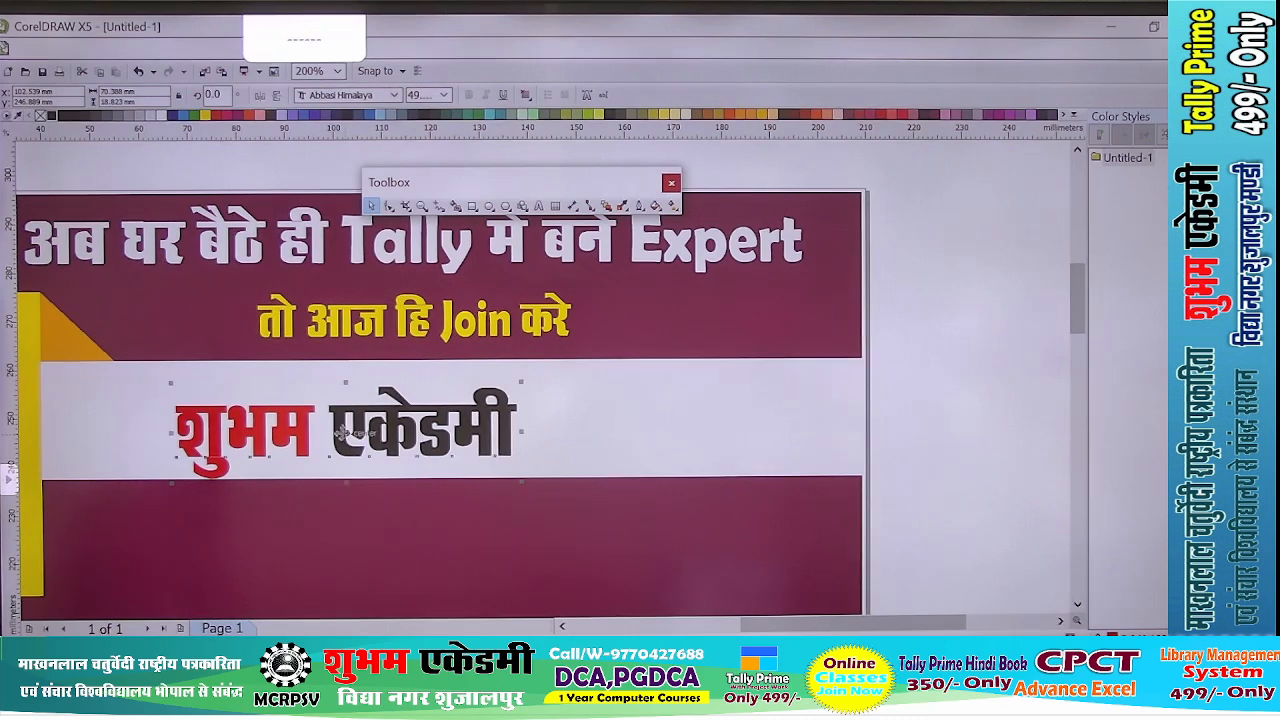
pyautogui.moveTo(343, 432); pyautogui.dragTo(391, 419)
pyautogui.moveTo(567, 414); pyautogui.dragTo(750, 414)
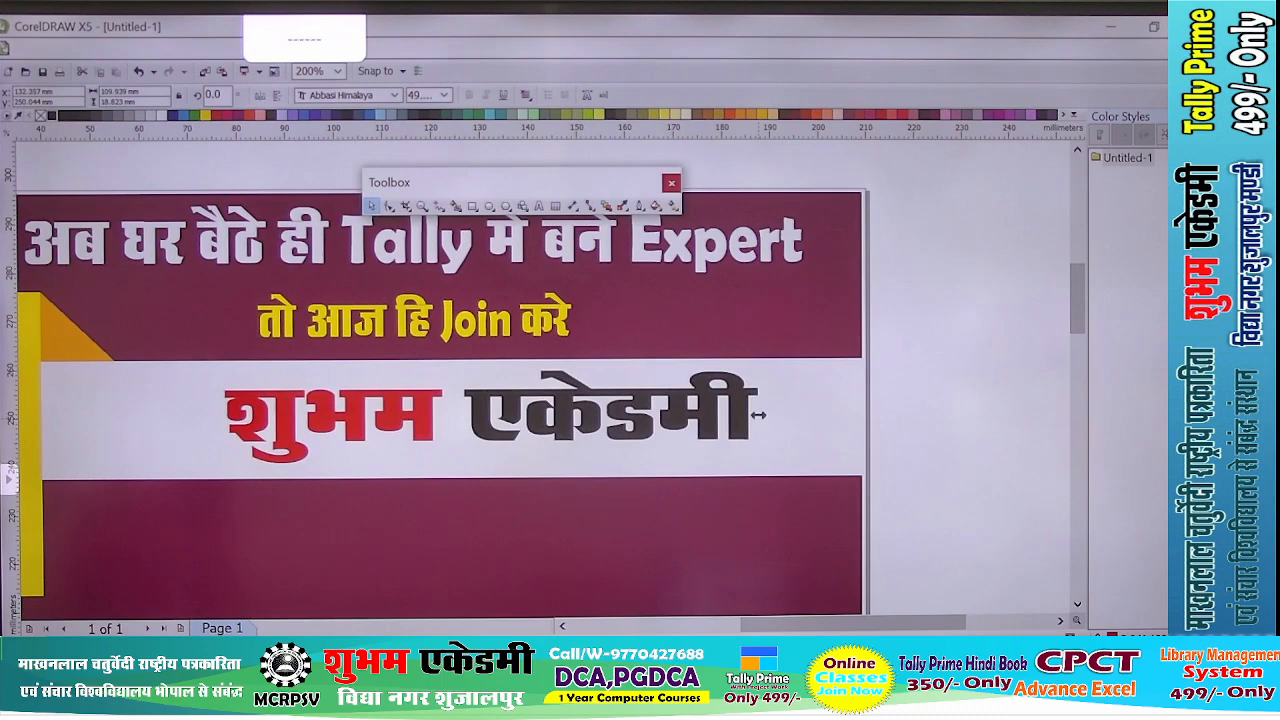
# - Stretch the academy name to about 23 mm tall and reposition it within the white band
pyautogui.scroll(1, 529, 489)
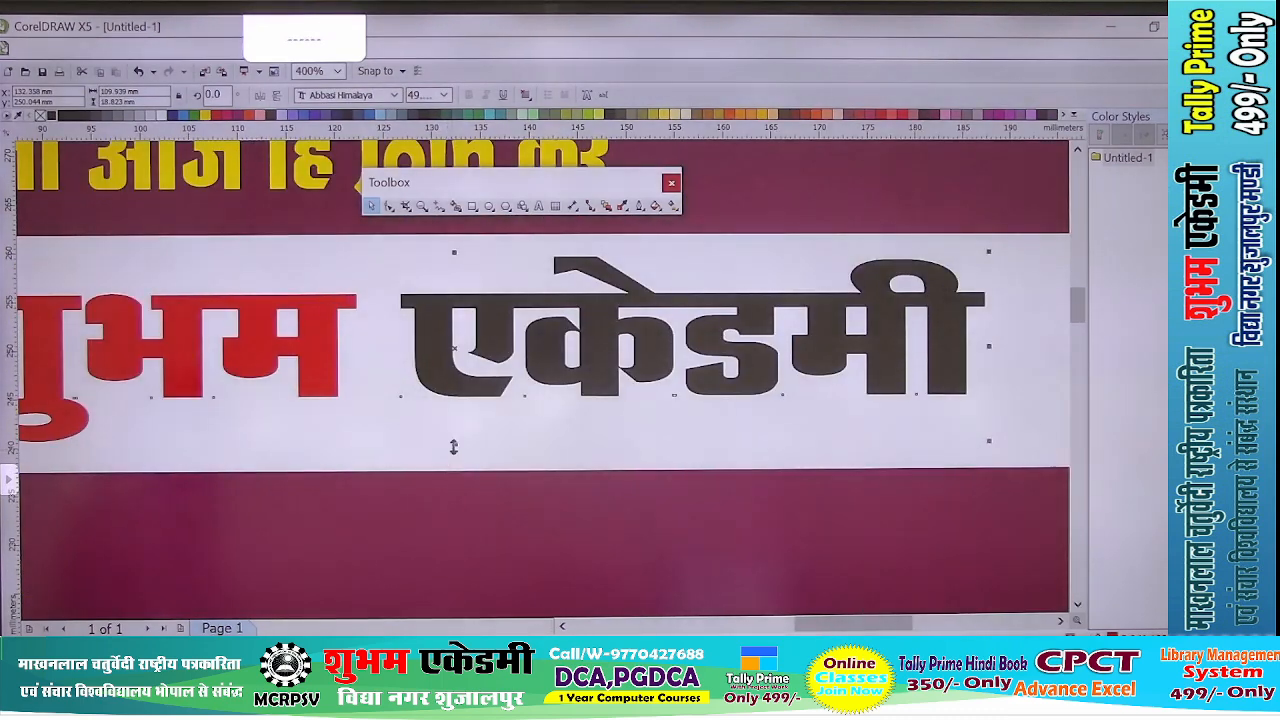
pyautogui.moveTo(453, 446); pyautogui.dragTo(457, 486)
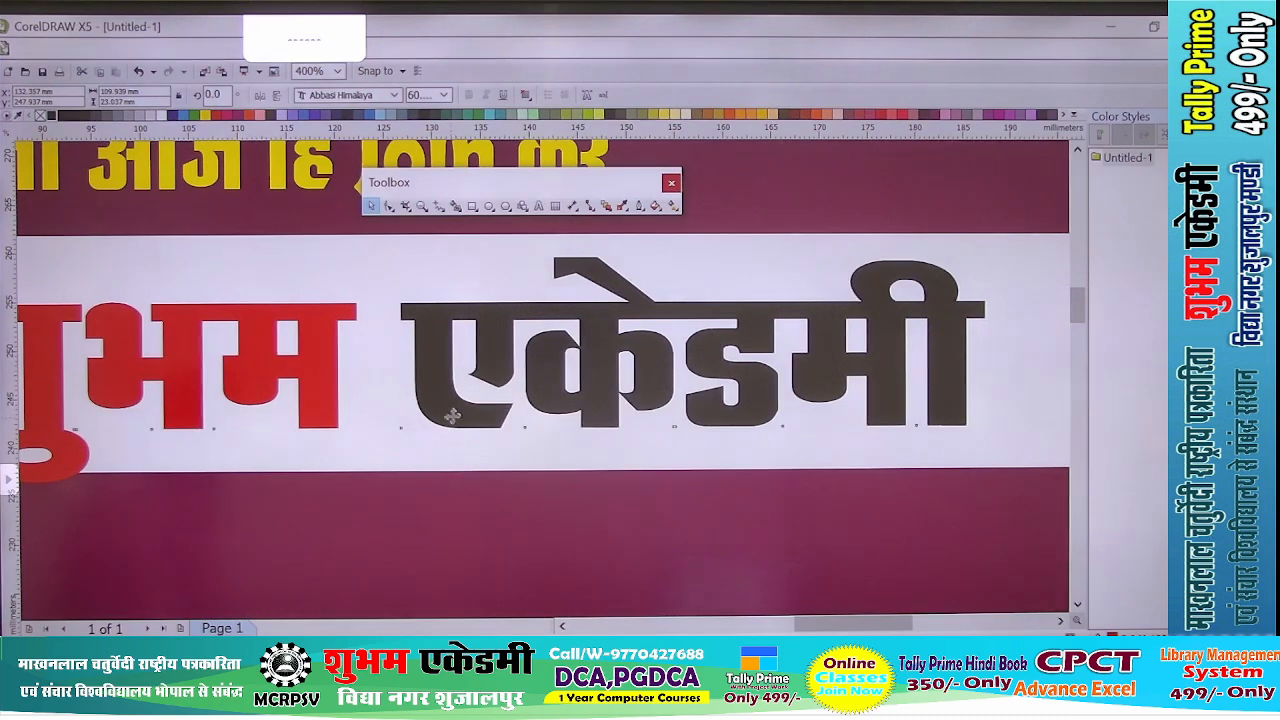
pyautogui.moveTo(452, 415); pyautogui.dragTo(452, 403)
pyautogui.scroll(-3, 551, 428)
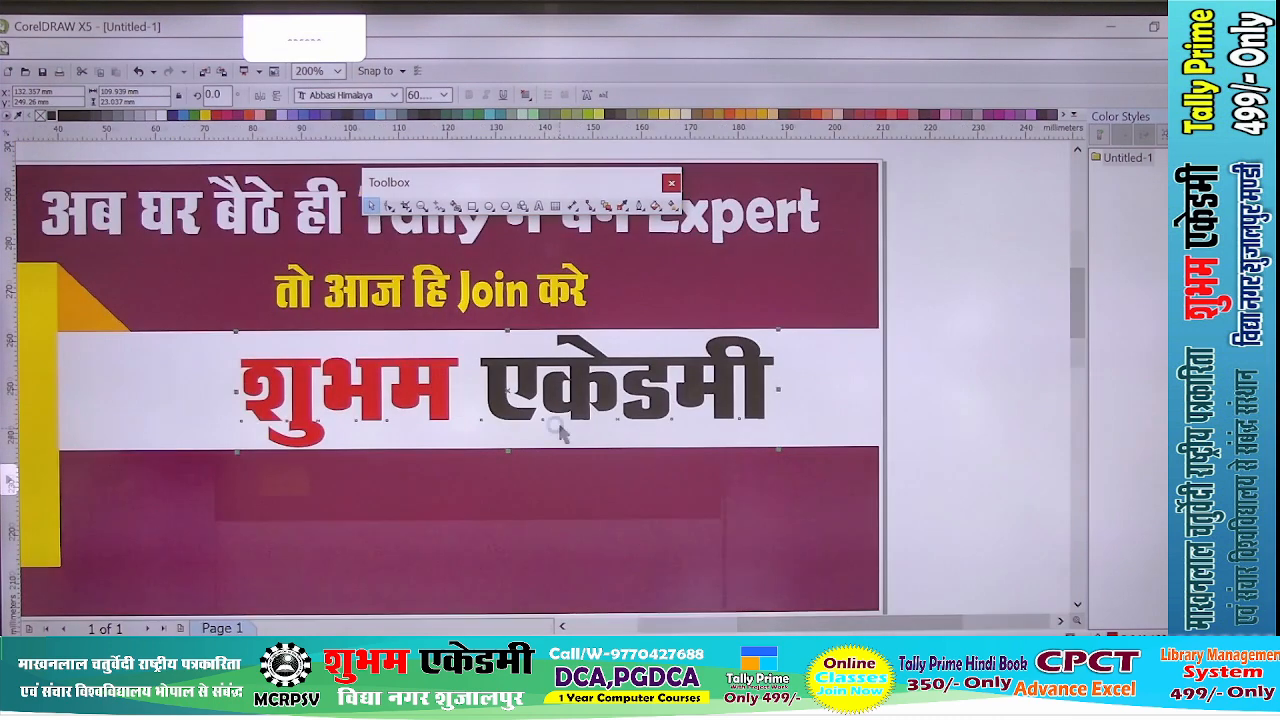
pyautogui.scroll(1, 551, 428)
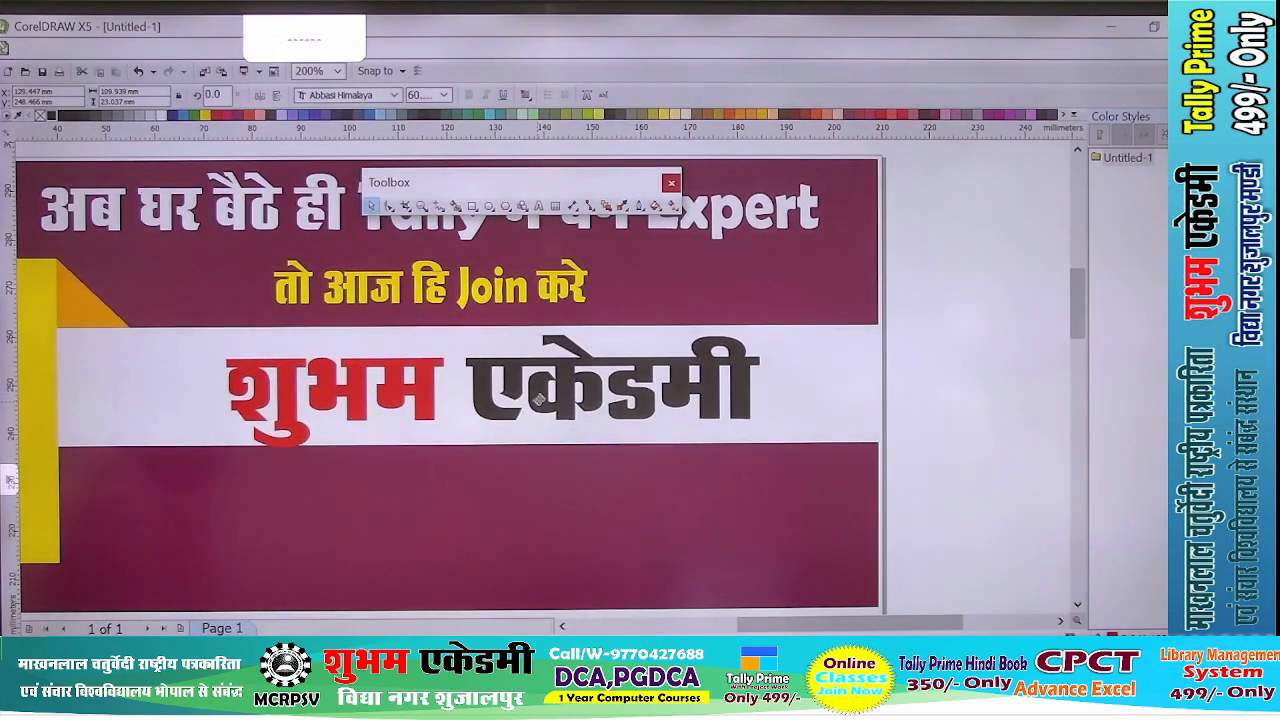
pyautogui.moveTo(538, 398); pyautogui.dragTo(535, 394)
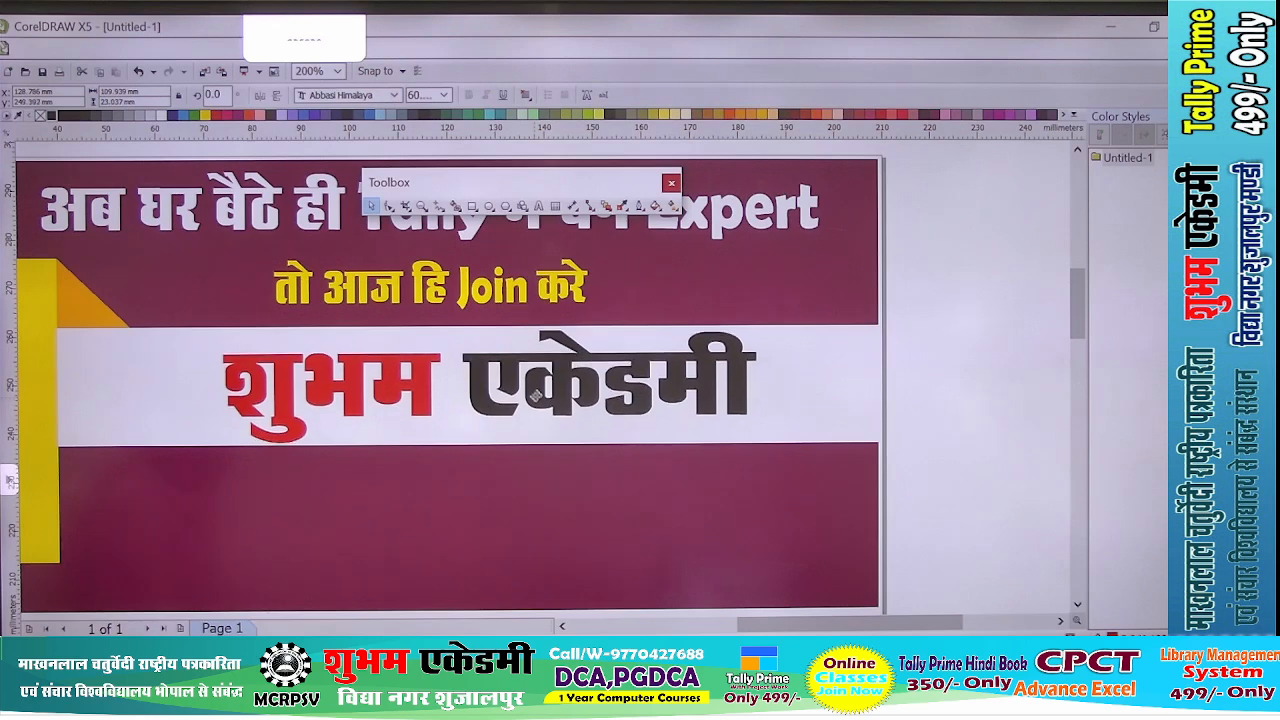
# - Duplicate the academy name and place the copy in the lower maroon band
pyautogui.scroll(-1, 537, 398)
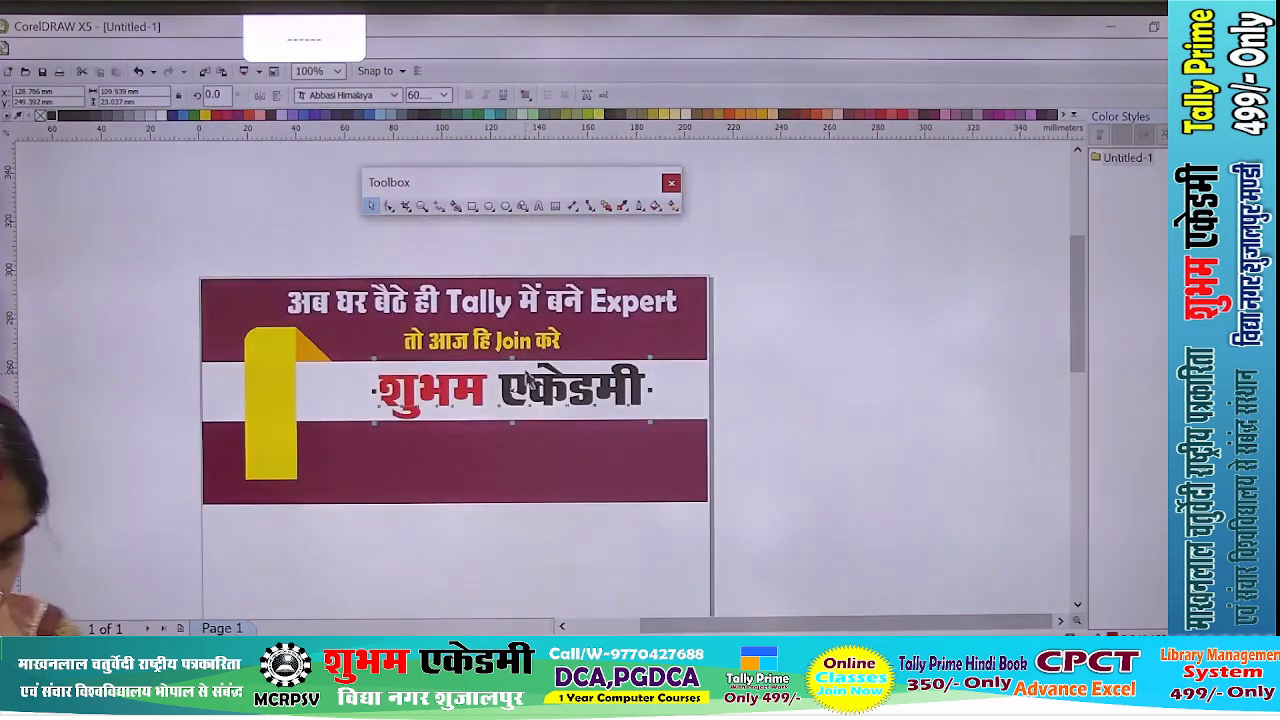
pyautogui.hotkey('ctrl', 'd')
pyautogui.scroll(-1, 487, 335)
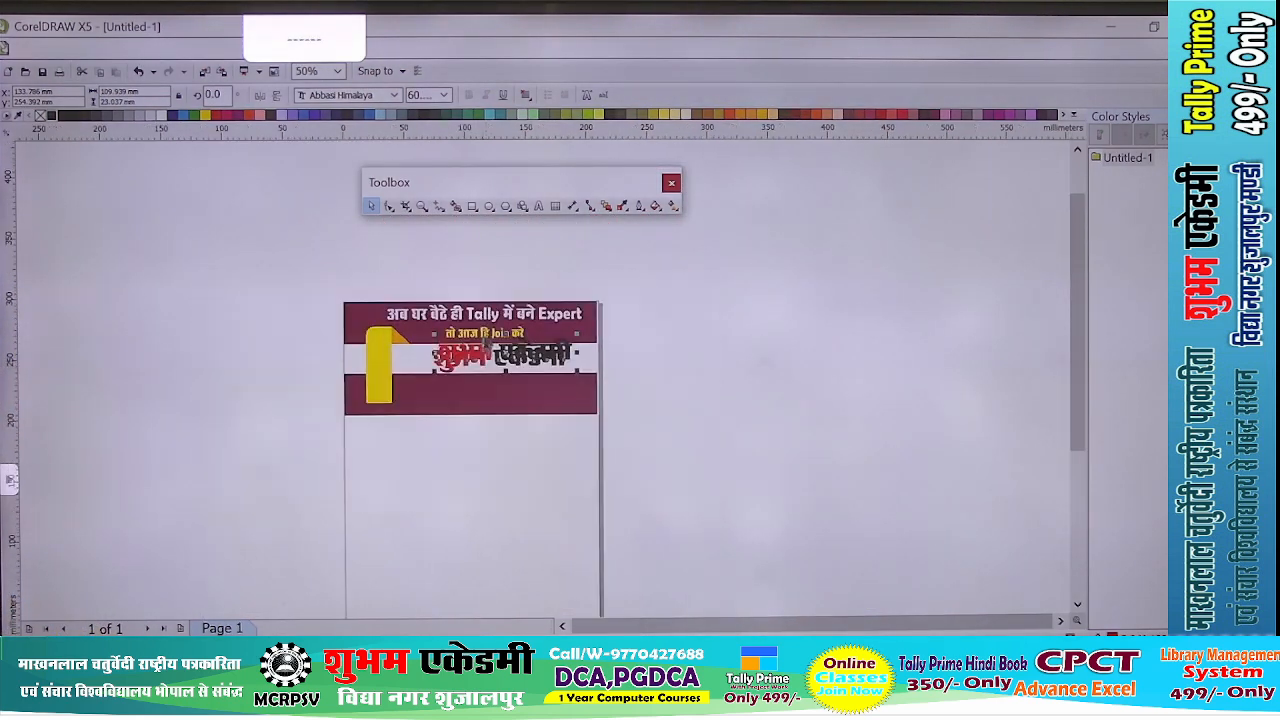
pyautogui.scroll(1, 497, 357)
pyautogui.moveTo(515, 350); pyautogui.dragTo(512, 418)
pyautogui.scroll(1, 459, 436)
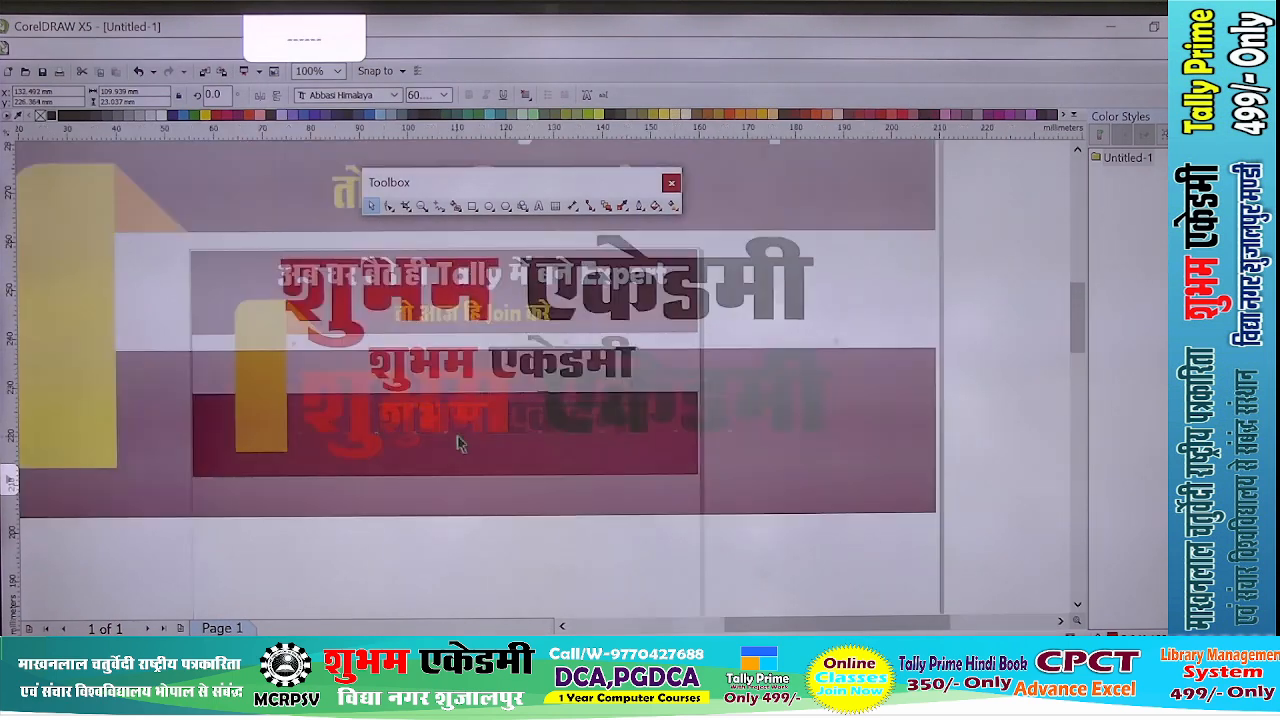
# - Set the copy's font to Berlin Sans FB Demi and replace its text with "Call/W-" followed by the academy's phone number
pyautogui.doubleClick(461, 402)
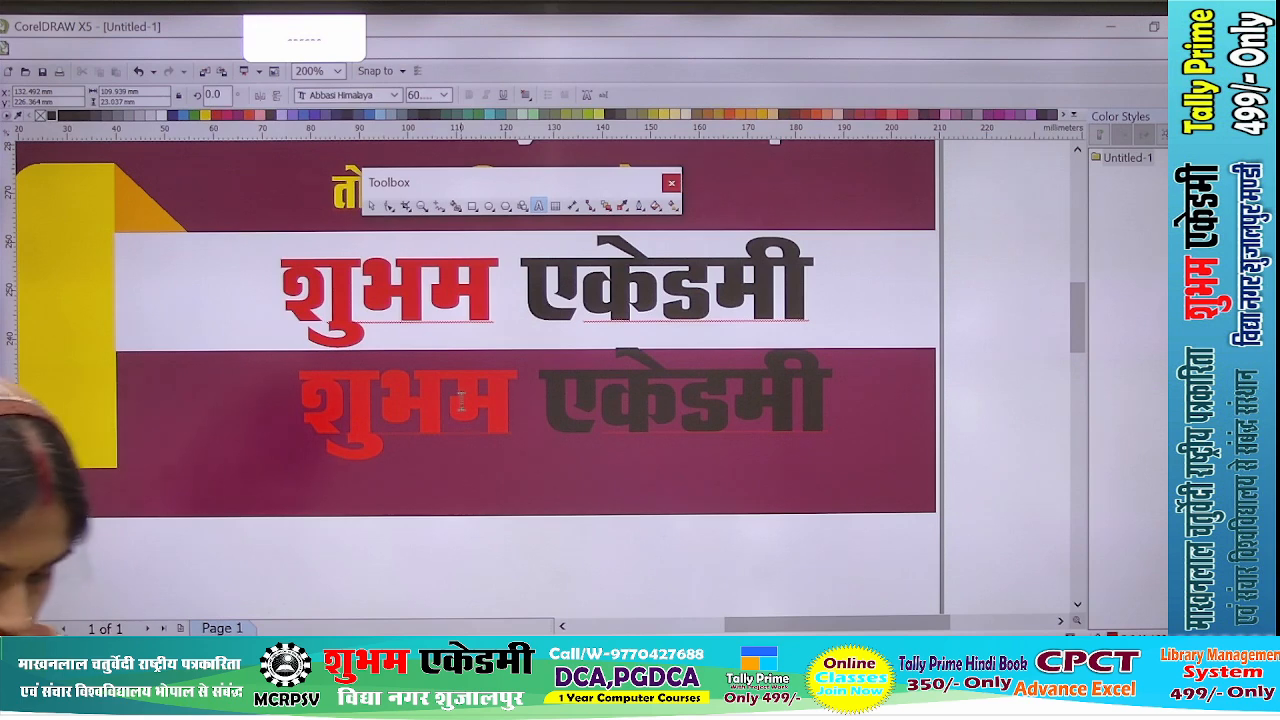
pyautogui.hotkey('ctrl', 'a')
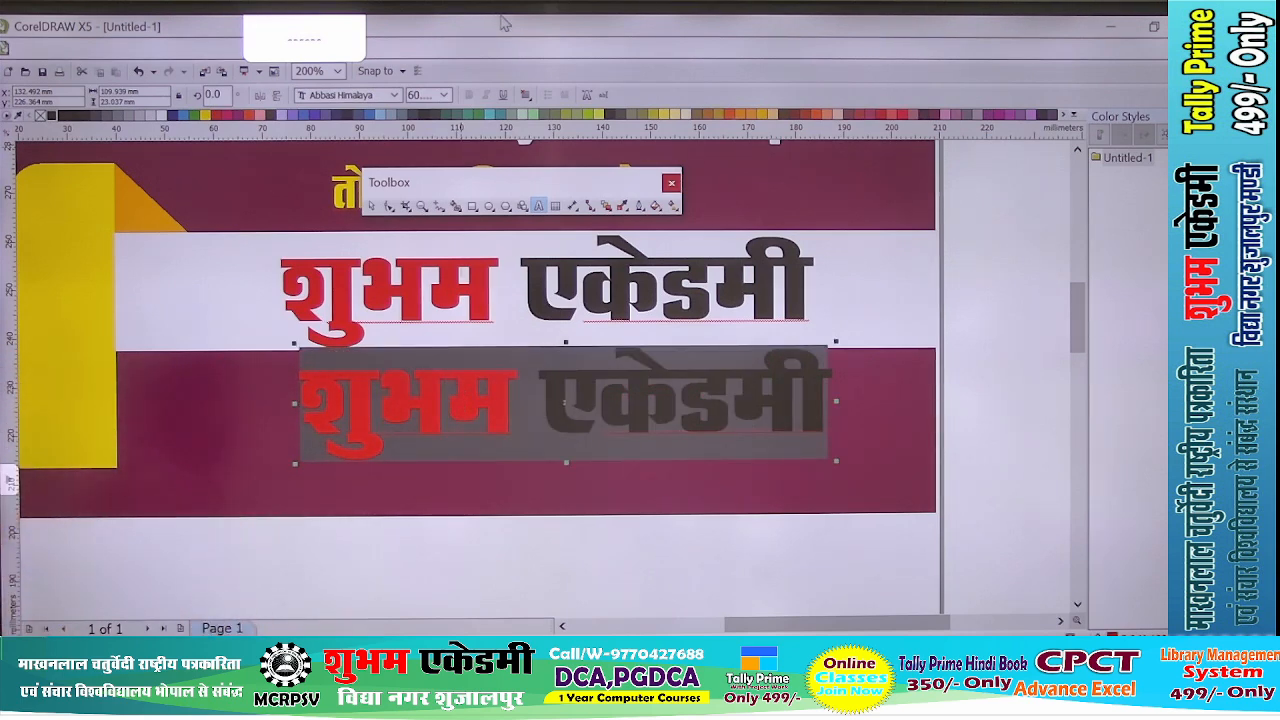
pyautogui.click(395, 95)
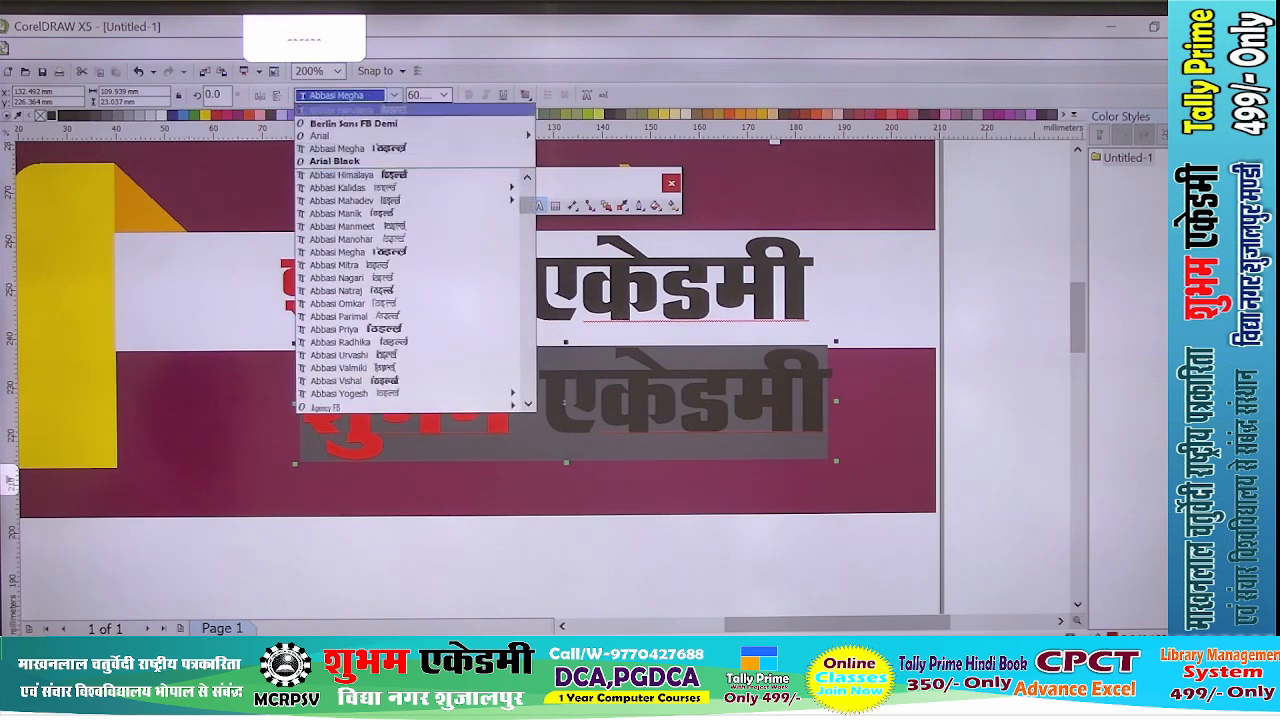
pyautogui.click(350, 123)
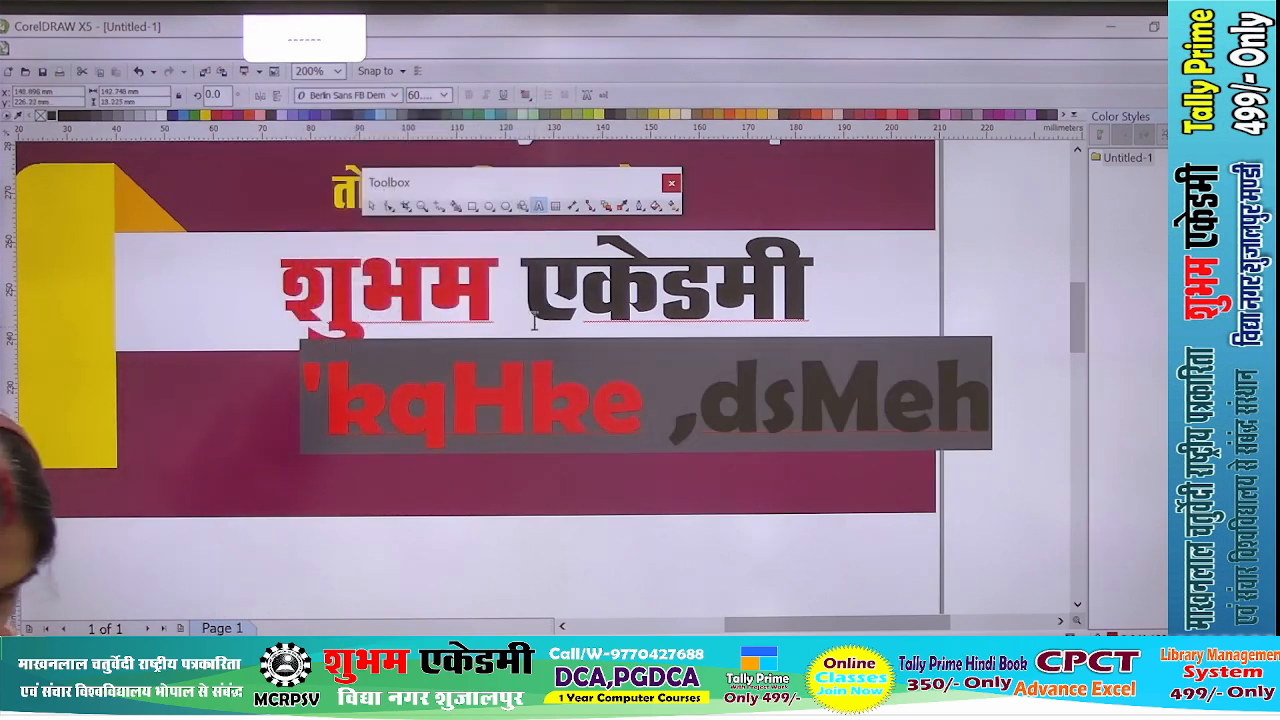
pyautogui.write('Call/W')
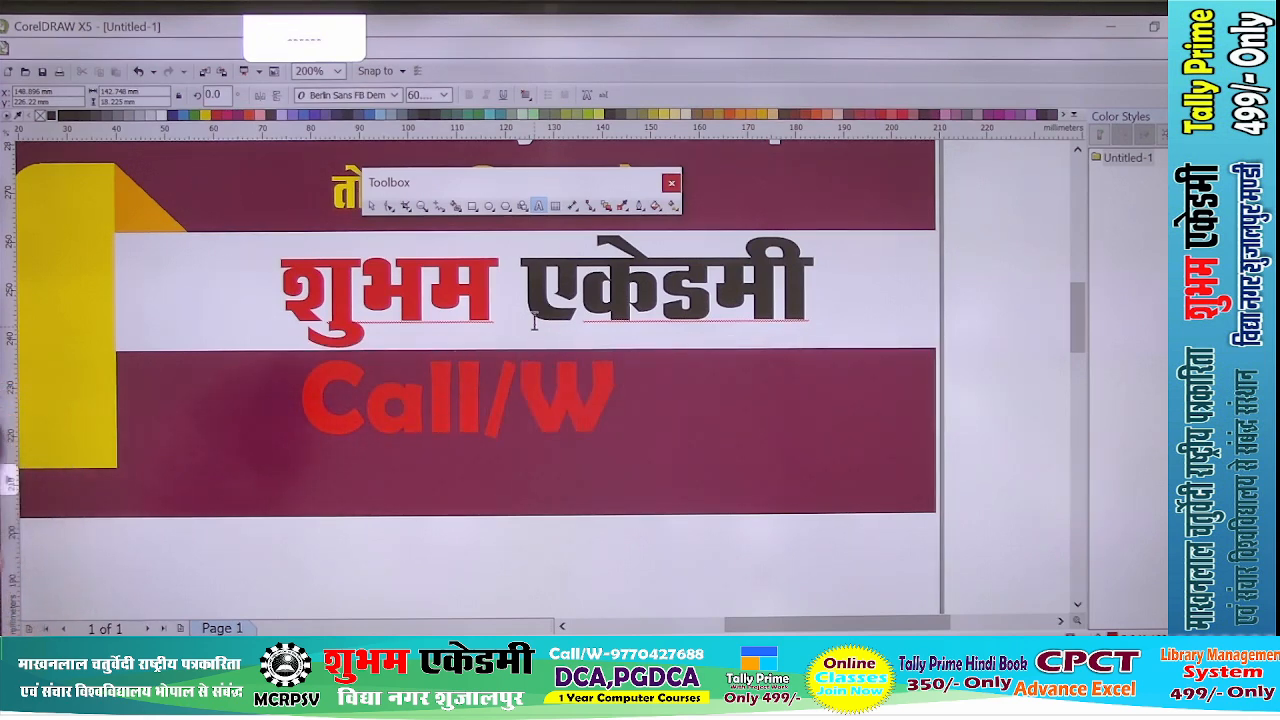
pyautogui.write('-')
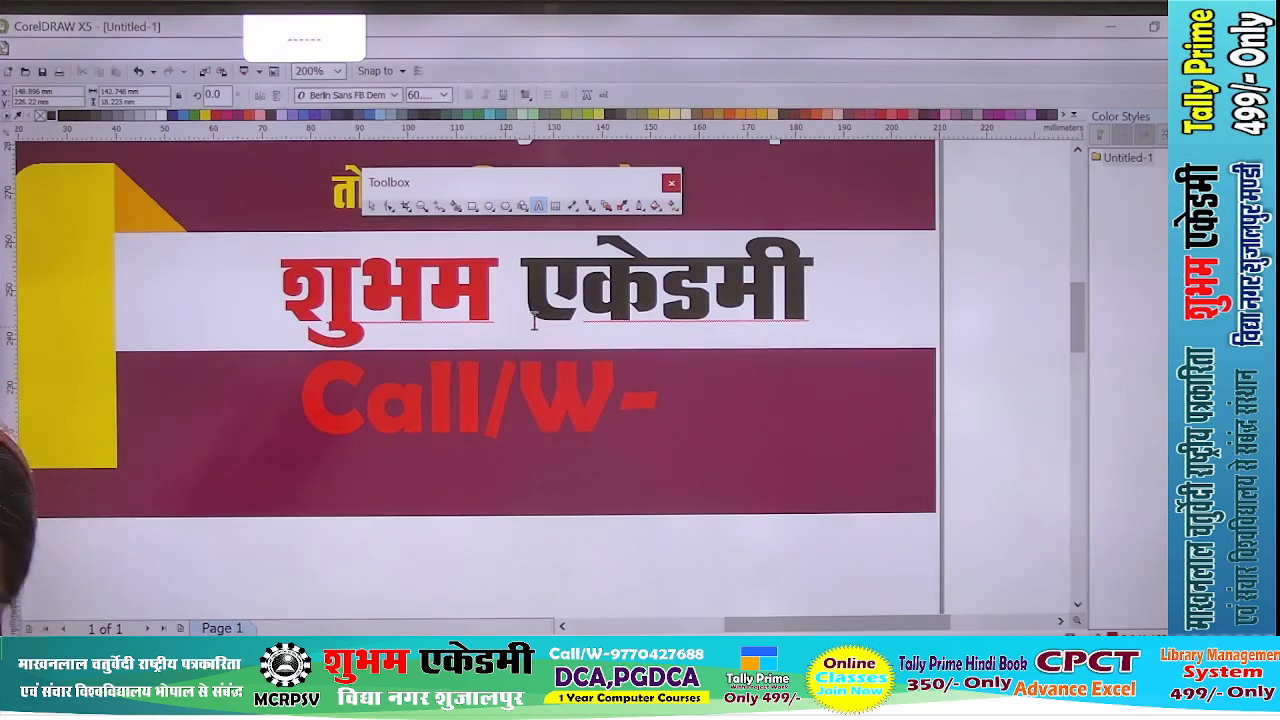
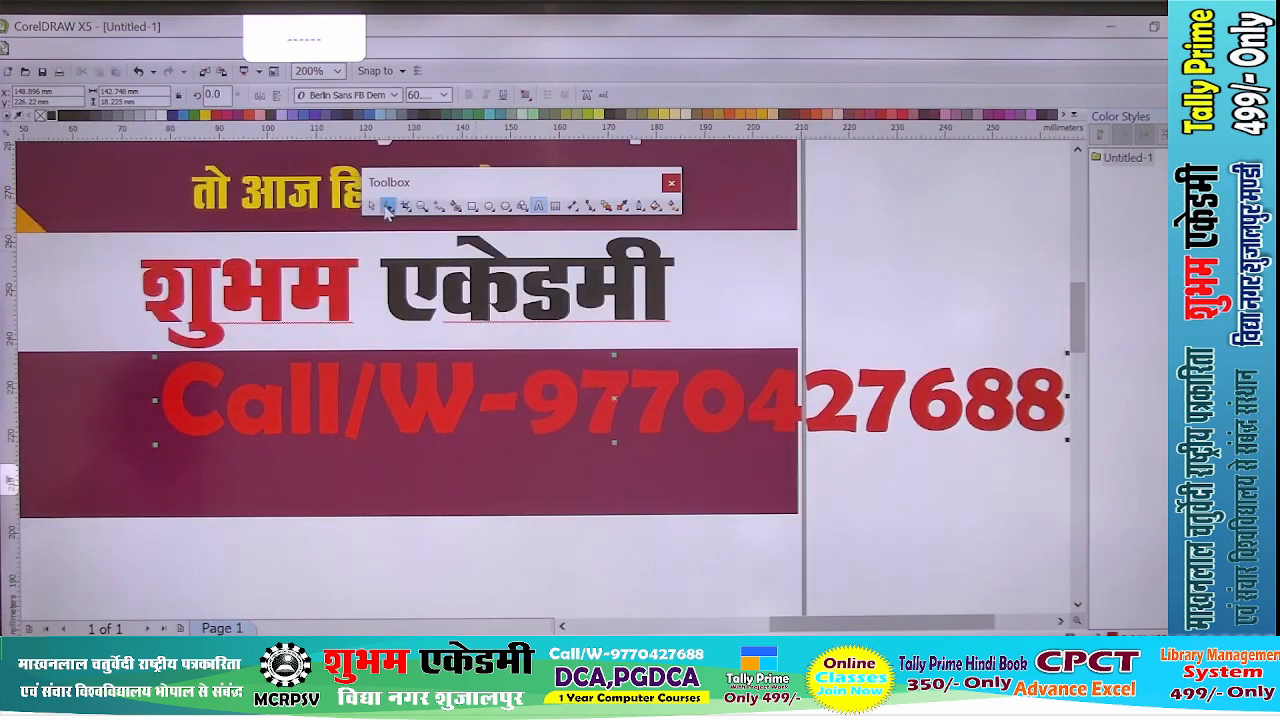
# - Condense the contact line to about 95 mm wide and colour it yellow
pyautogui.click(370, 207)
pyautogui.scroll(-1, 390, 260)
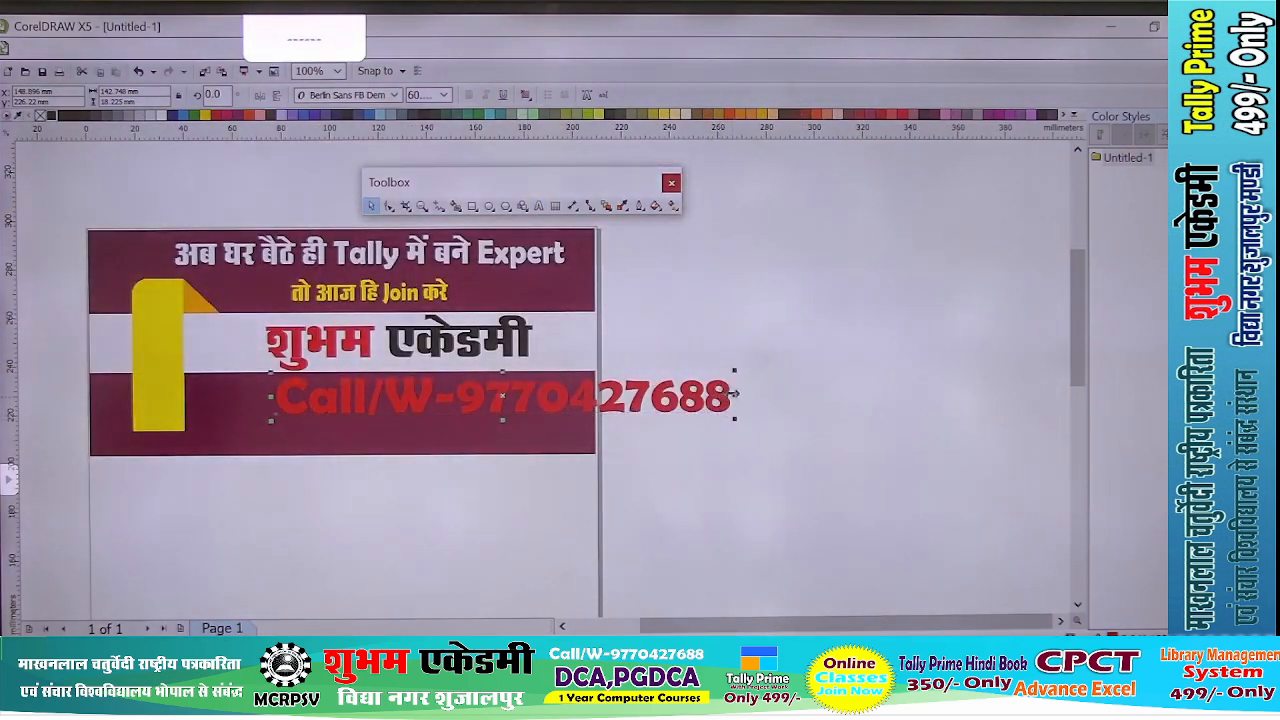
pyautogui.moveTo(735, 393); pyautogui.dragTo(510, 384)
pyautogui.scroll(1, 398, 400)
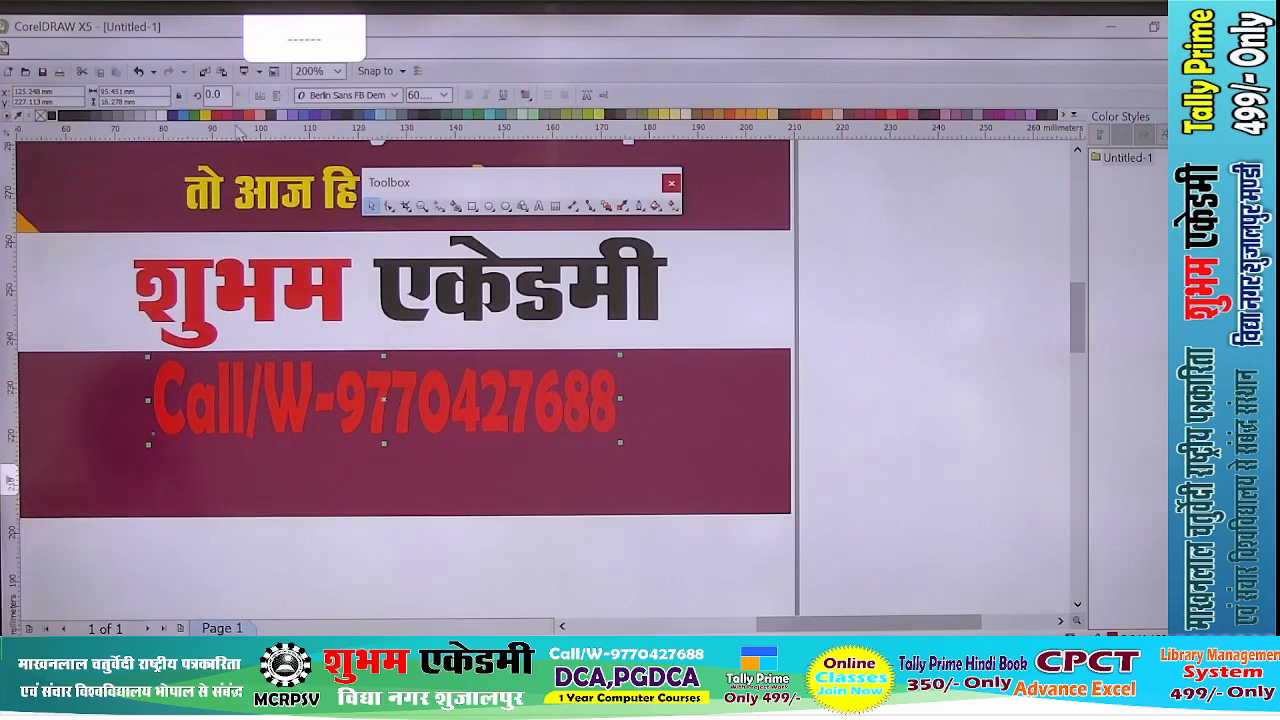
pyautogui.click(207, 115)
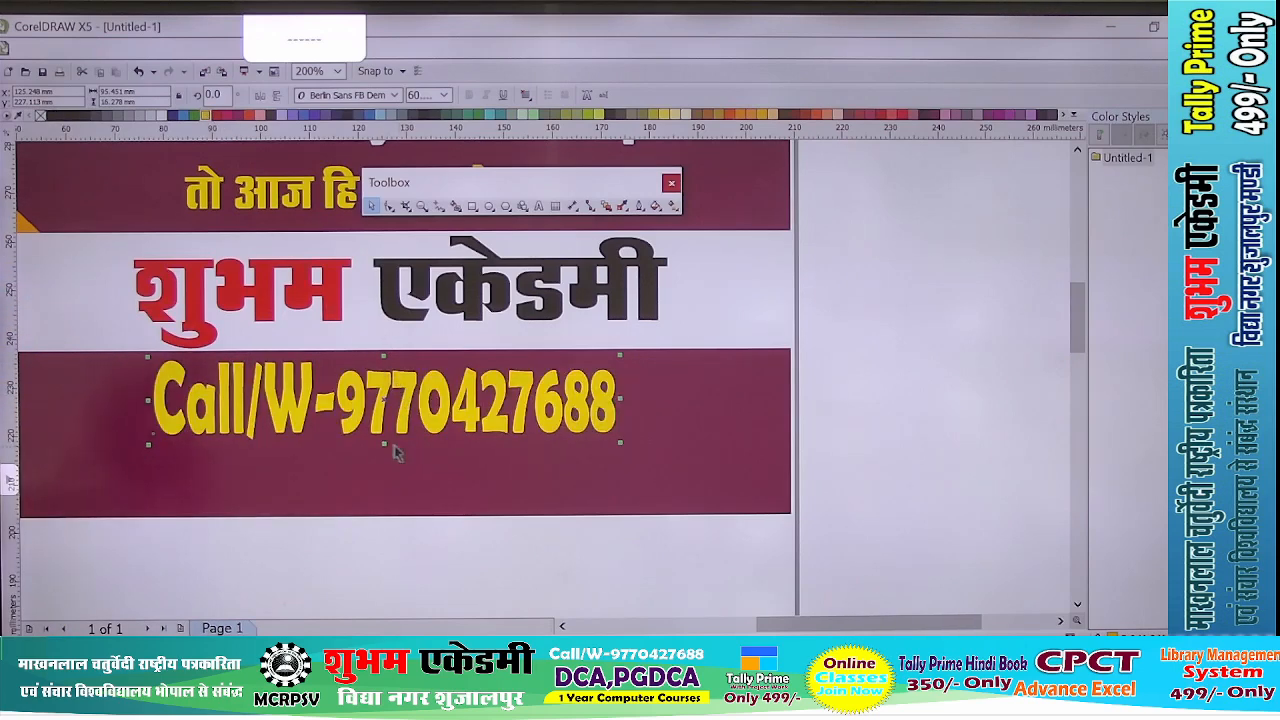
# - Reduce the contact line to about 86 mm wide and 12 mm tall, and position it in the upper half of the lower maroon band
pyautogui.moveTo(385, 445); pyautogui.dragTo(382, 421)
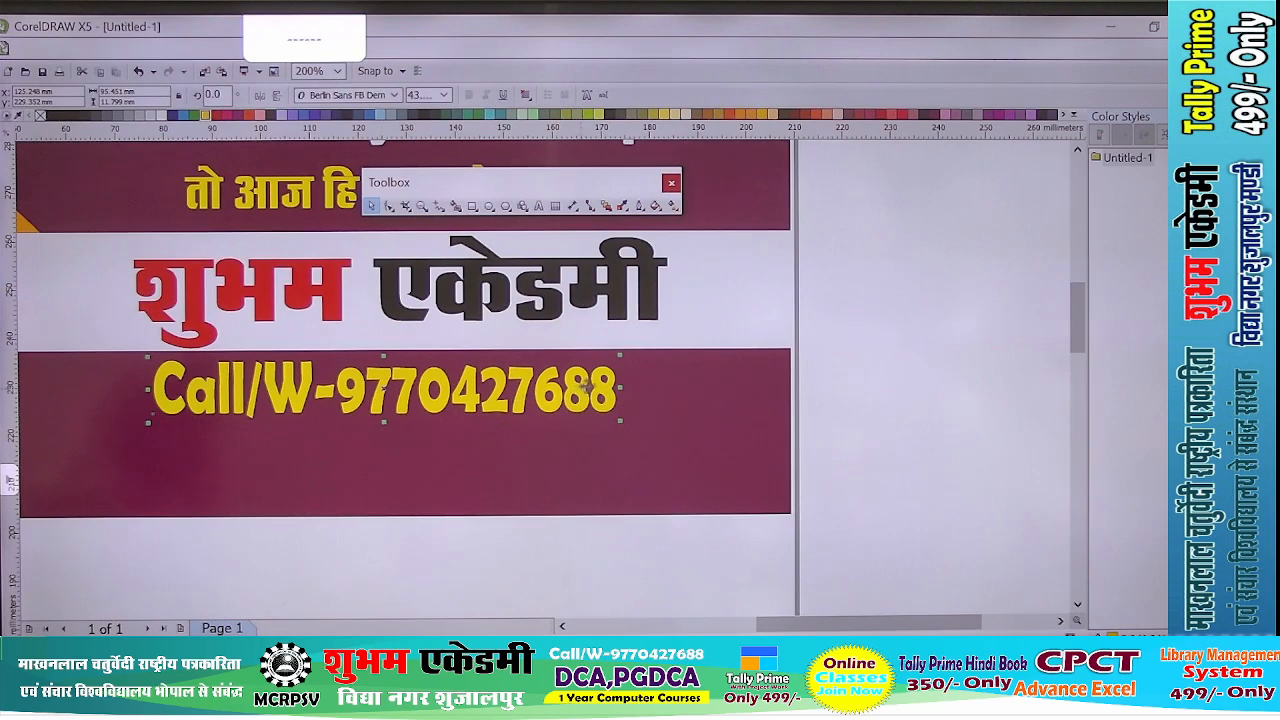
pyautogui.moveTo(620, 391); pyautogui.dragTo(576, 390)
pyautogui.moveTo(385, 390); pyautogui.dragTo(396, 406)
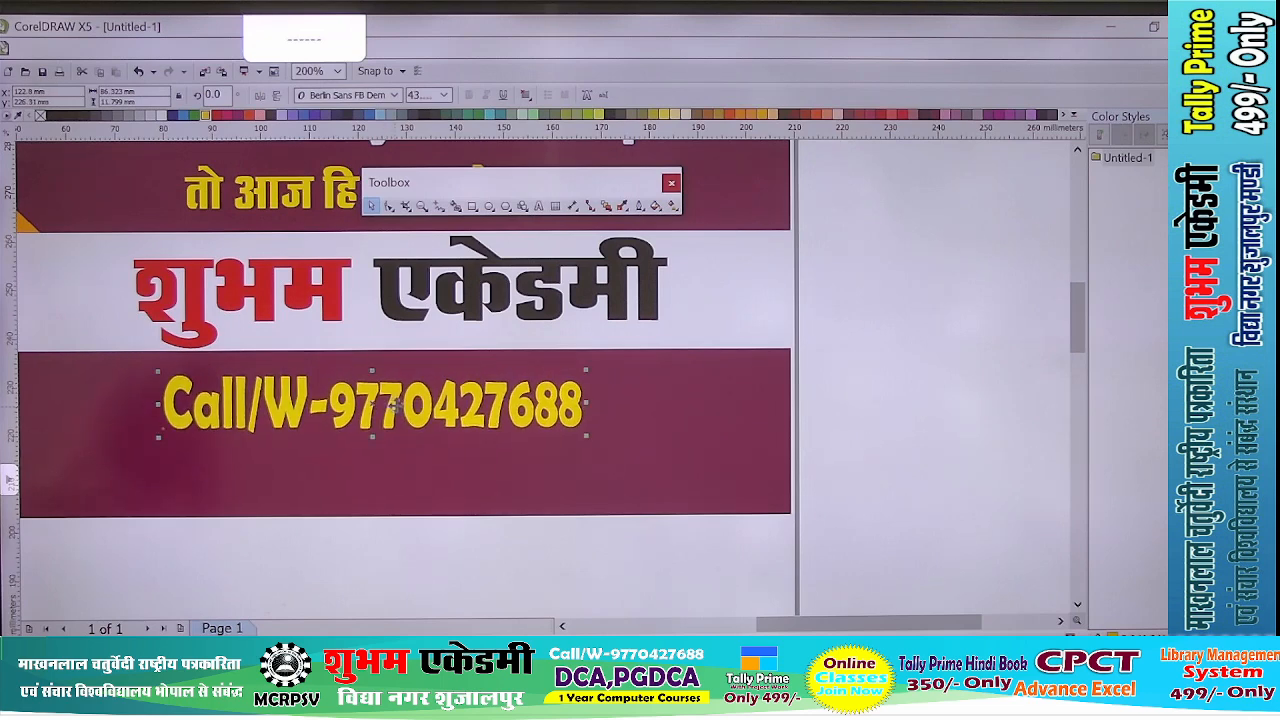
# - Duplicate the academy name again and place the copy below the contact line
pyautogui.scroll(-3, 394, 405)
pyautogui.scroll(3, 423, 407)
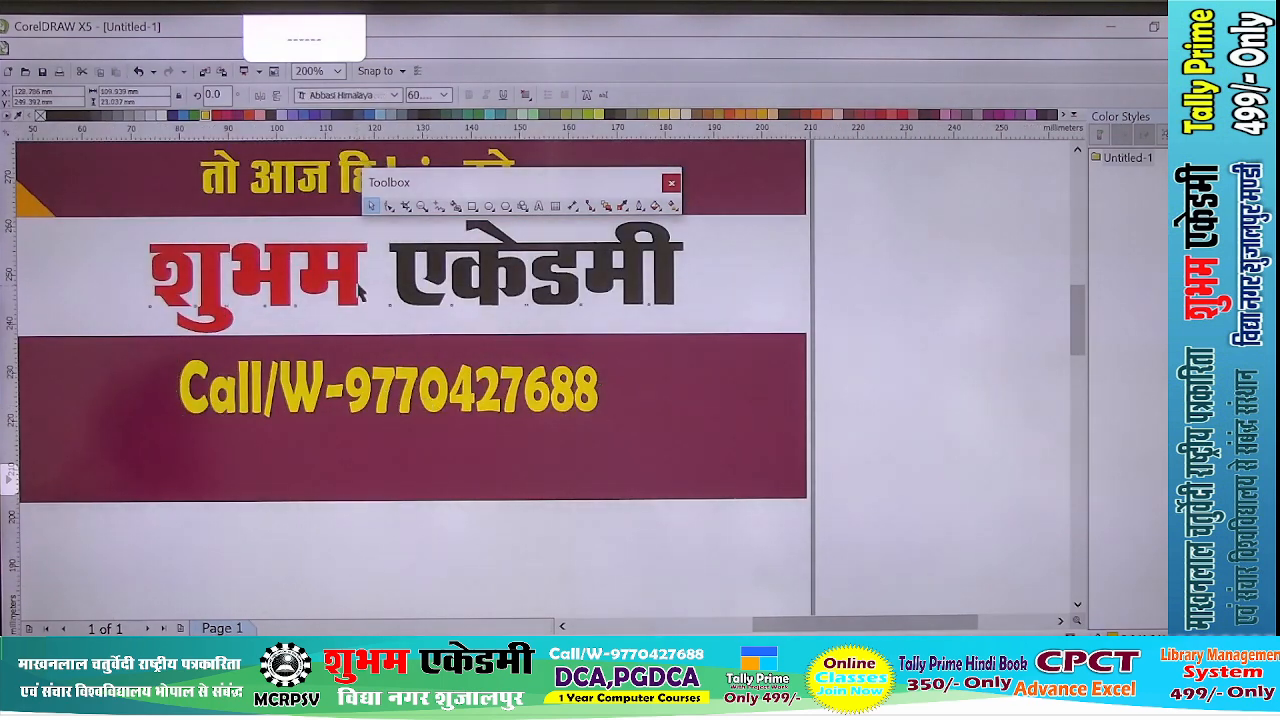
pyautogui.hotkey('ctrl', 'd')
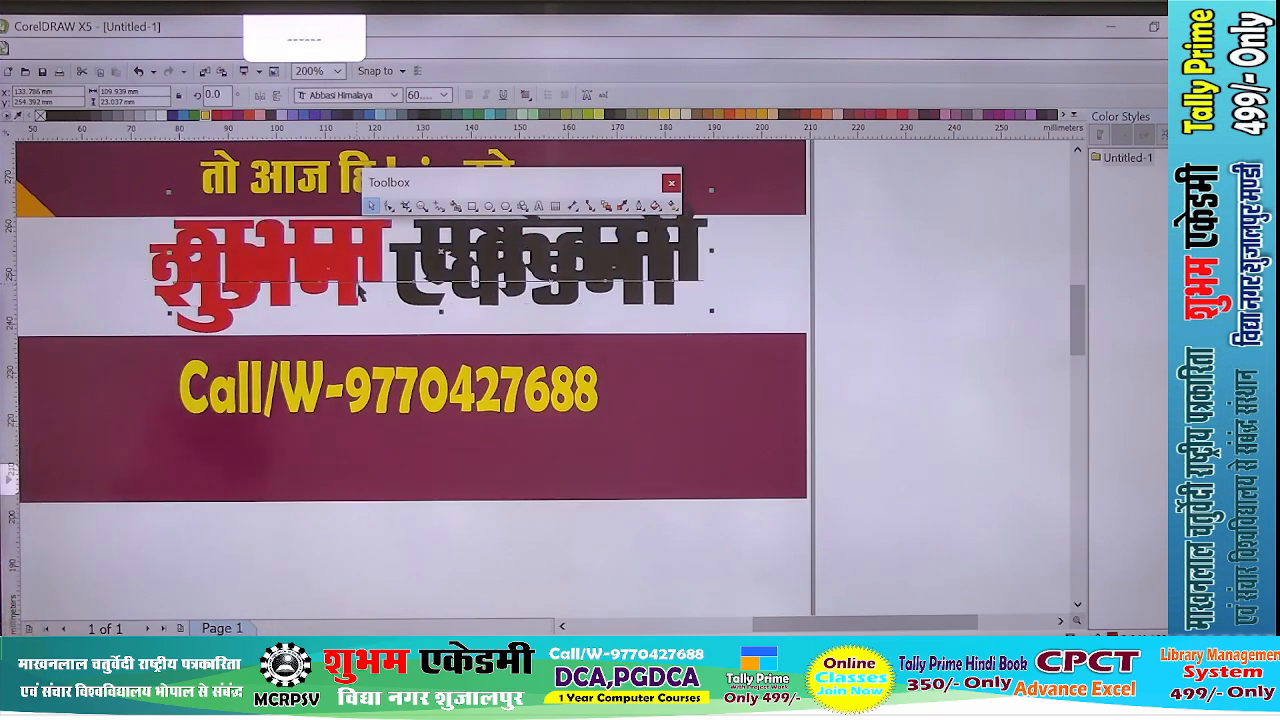
pyautogui.moveTo(358, 242); pyautogui.dragTo(427, 485)
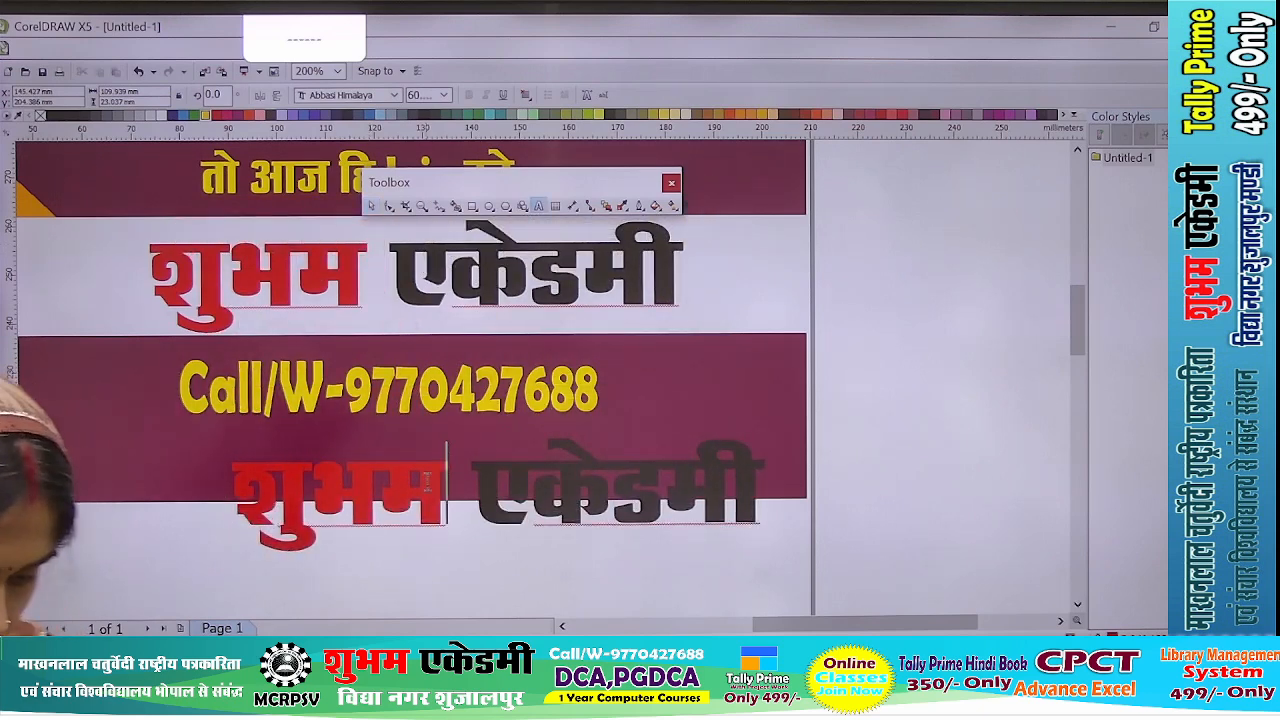
# - Replace the text of the copy below the contact line with the academy's address in Hindi
pyautogui.doubleClick(427, 485)
pyautogui.write('विद्य')
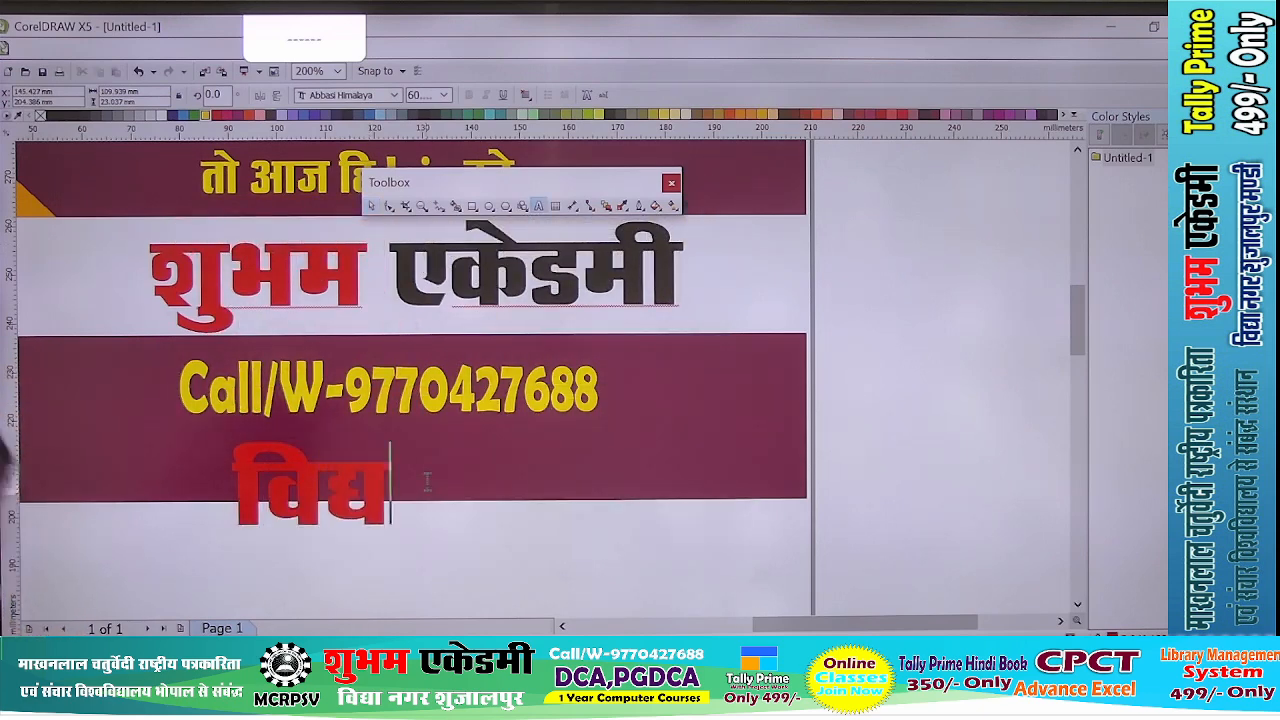
pyautogui.write('ा न')
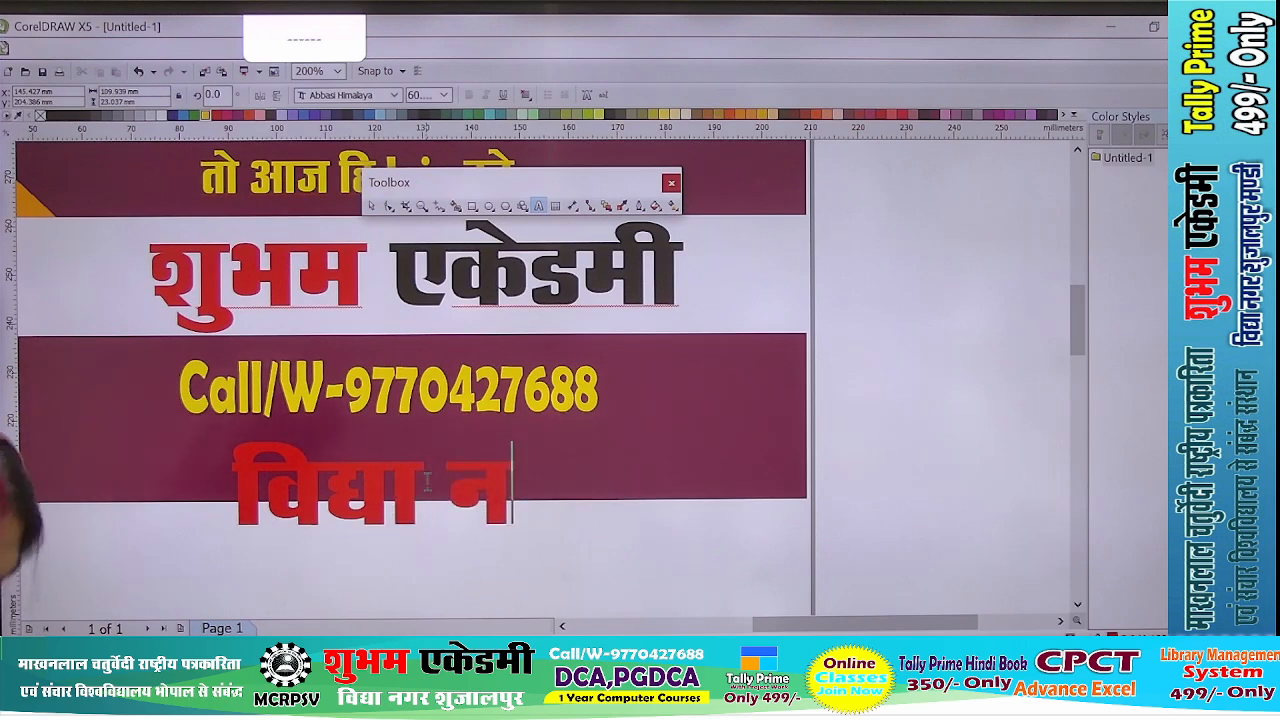
pyautogui.write('गर श्')
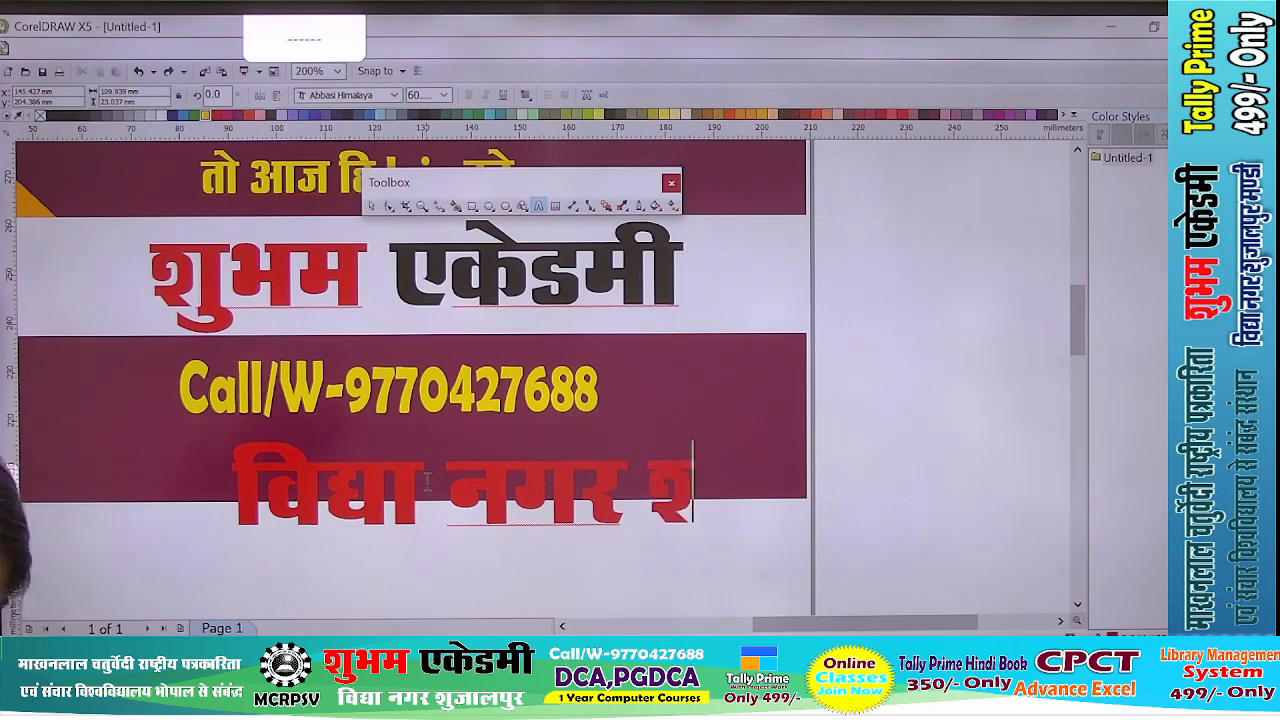
pyautogui.write('ुजालपुर')
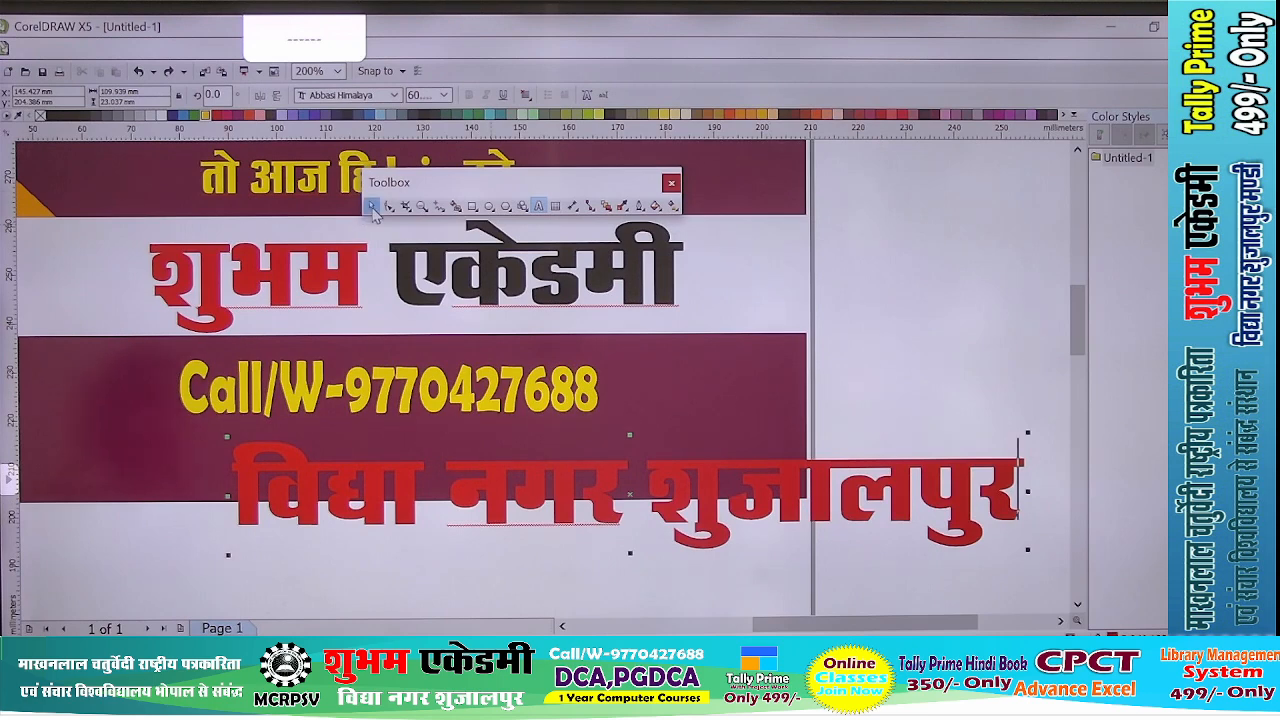
# - Scale the address line down to about 104 mm wide and 14 mm tall, and fit it beneath the contact line in the maroon band
pyautogui.click(372, 208)
pyautogui.moveTo(1024, 551); pyautogui.dragTo(737, 514)
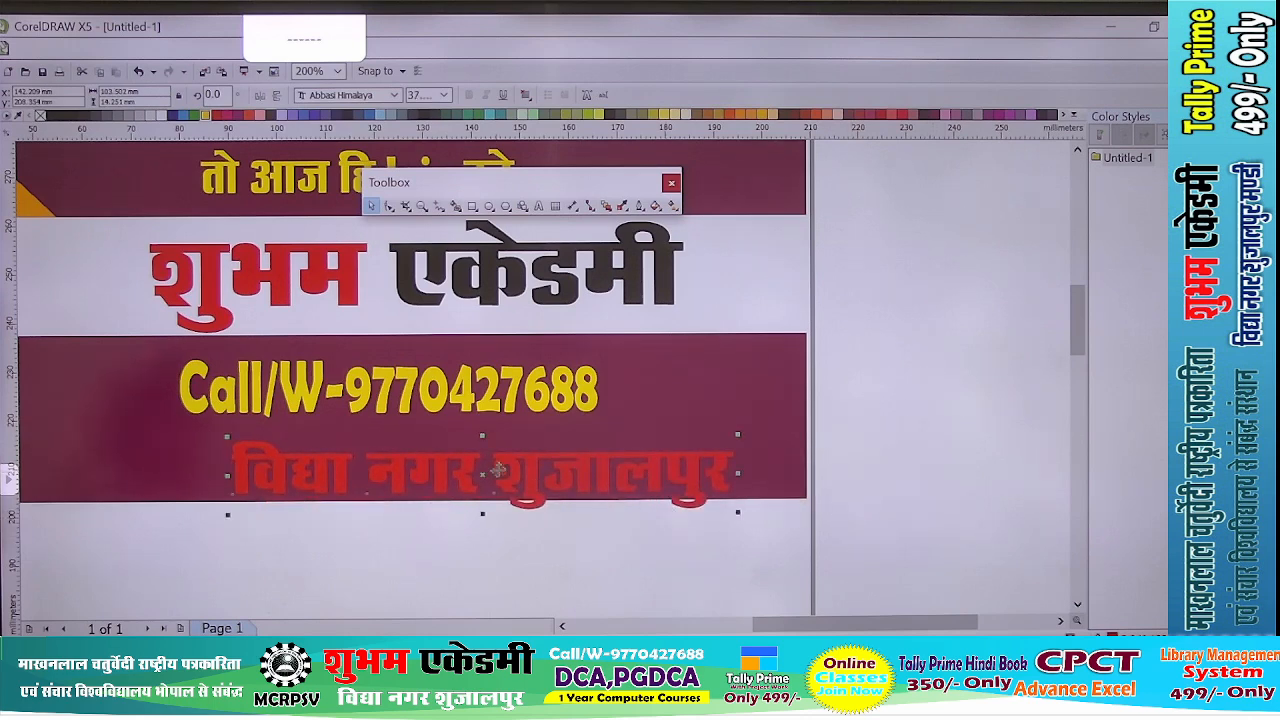
pyautogui.moveTo(464, 471); pyautogui.dragTo(383, 458)
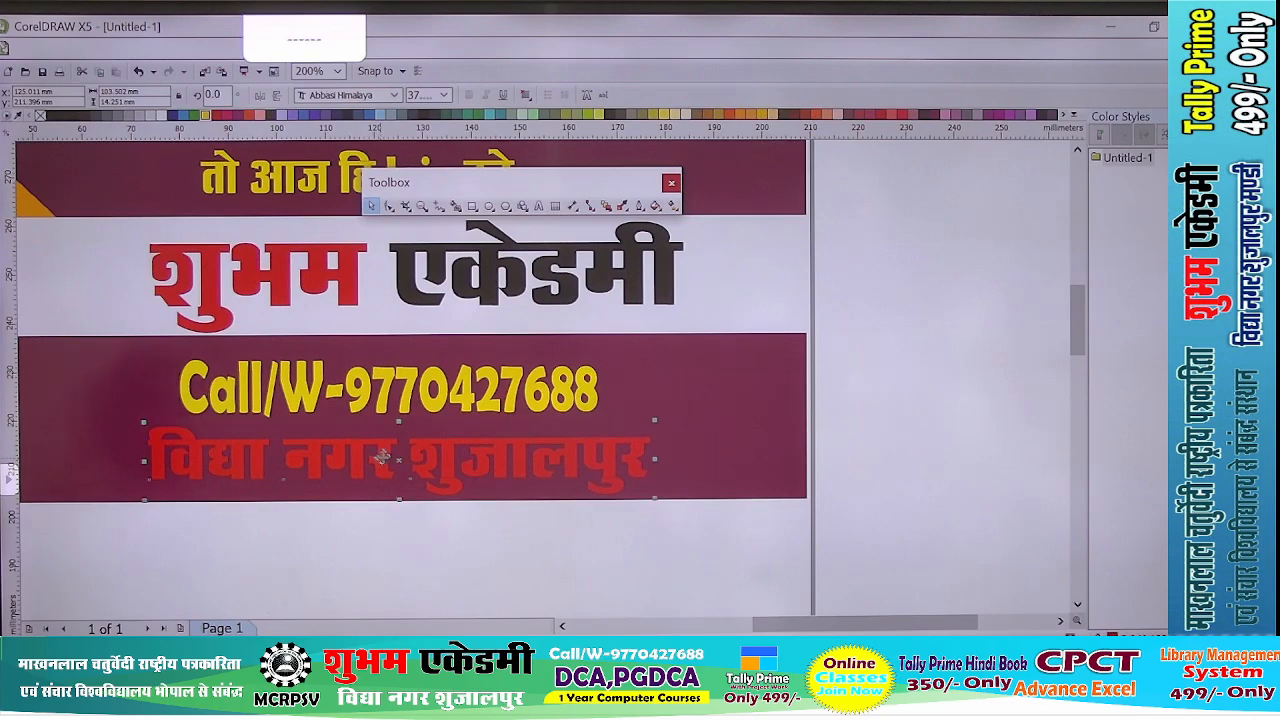
# - Colour the address line white
pyautogui.scroll(1, 383, 458)
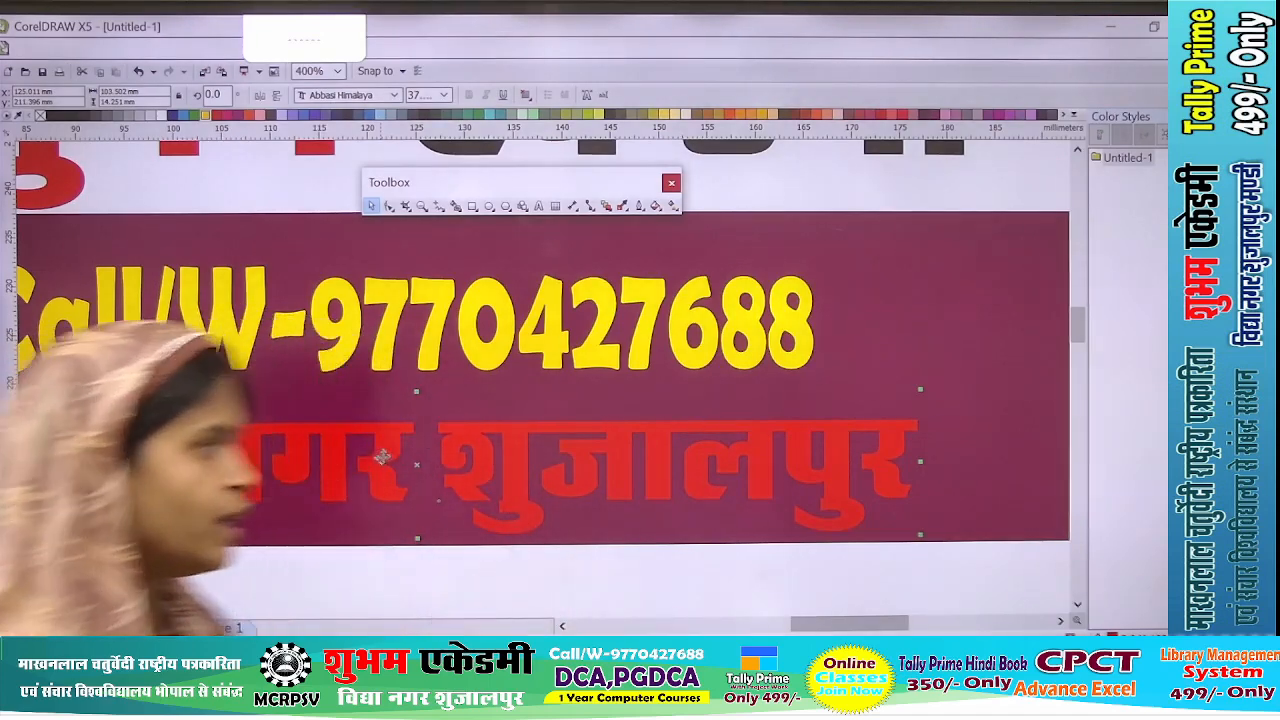
pyautogui.click(164, 116)
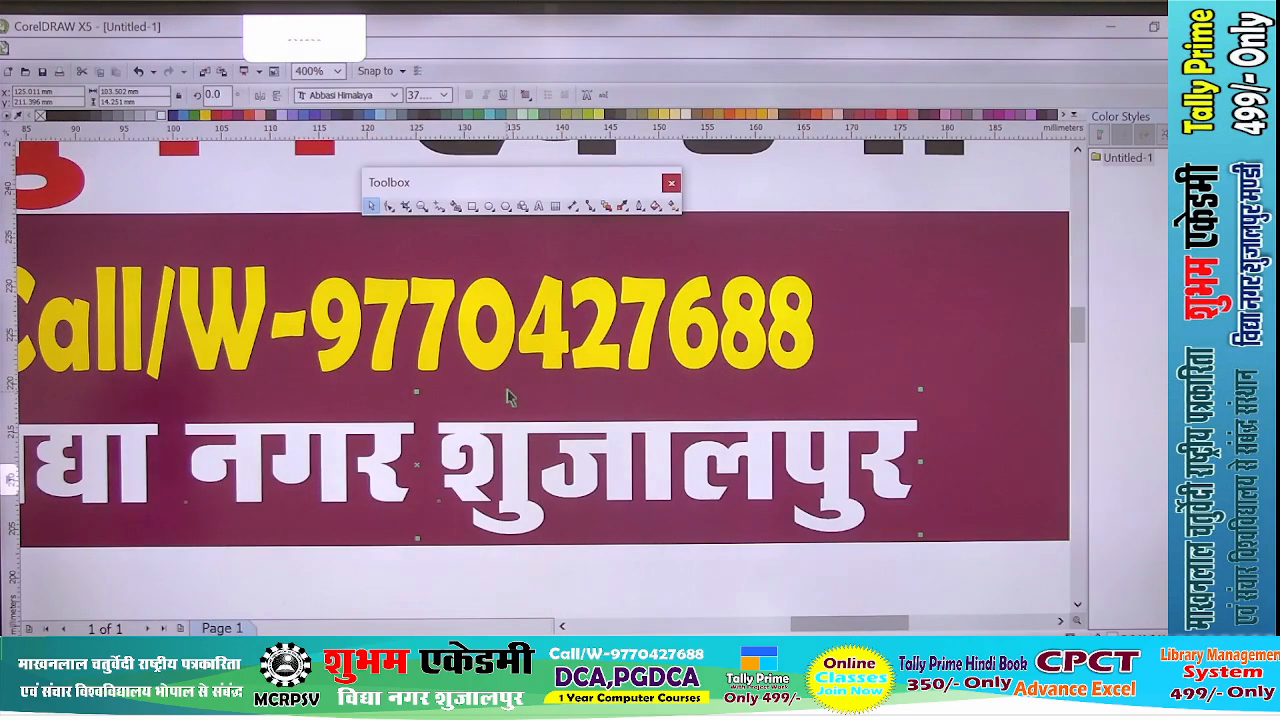
pyautogui.scroll(-4, 508, 397)
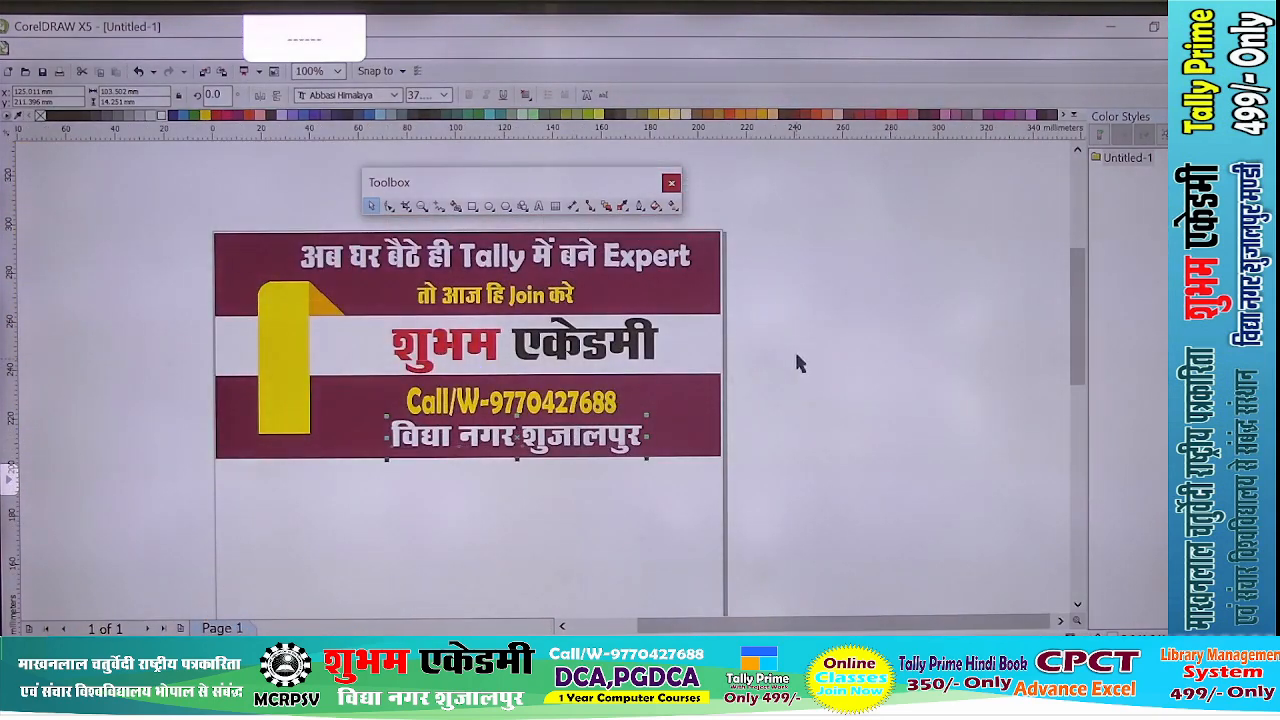
pyautogui.click(797, 356)
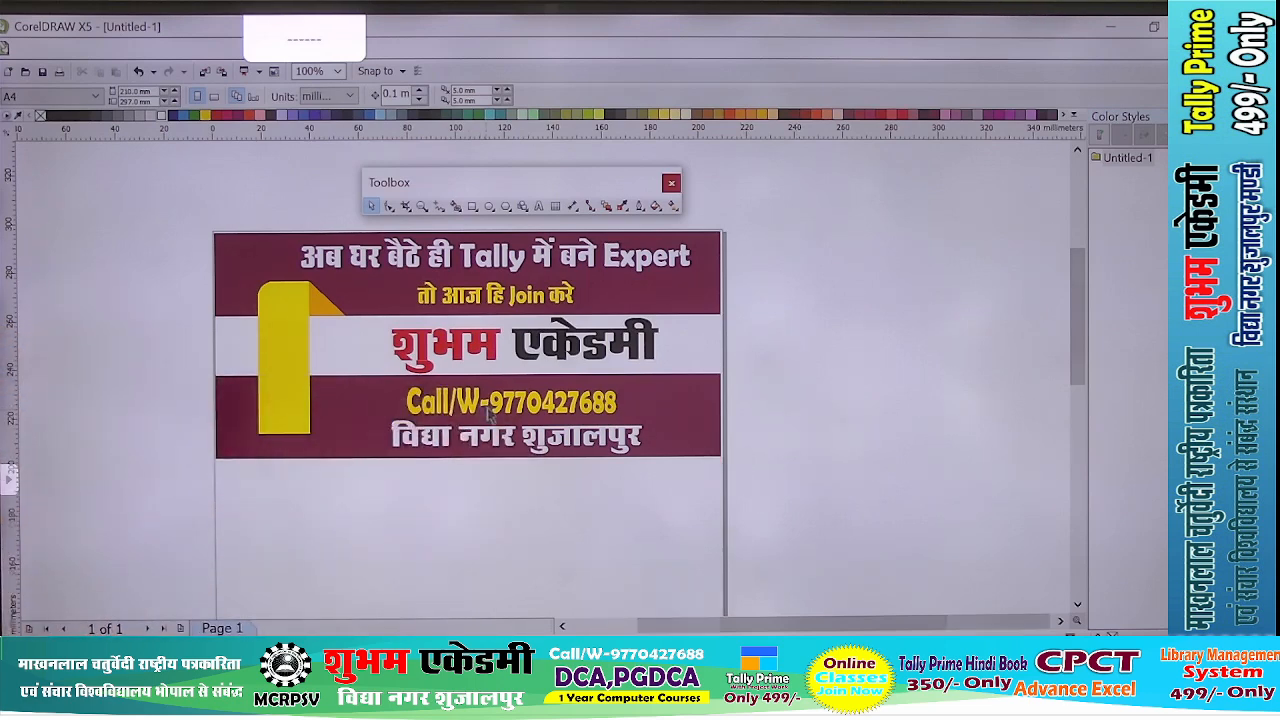
# - Nudge the white address line slightly to fine-tune its position beneath the contact line
pyautogui.scroll(4, 490, 412)
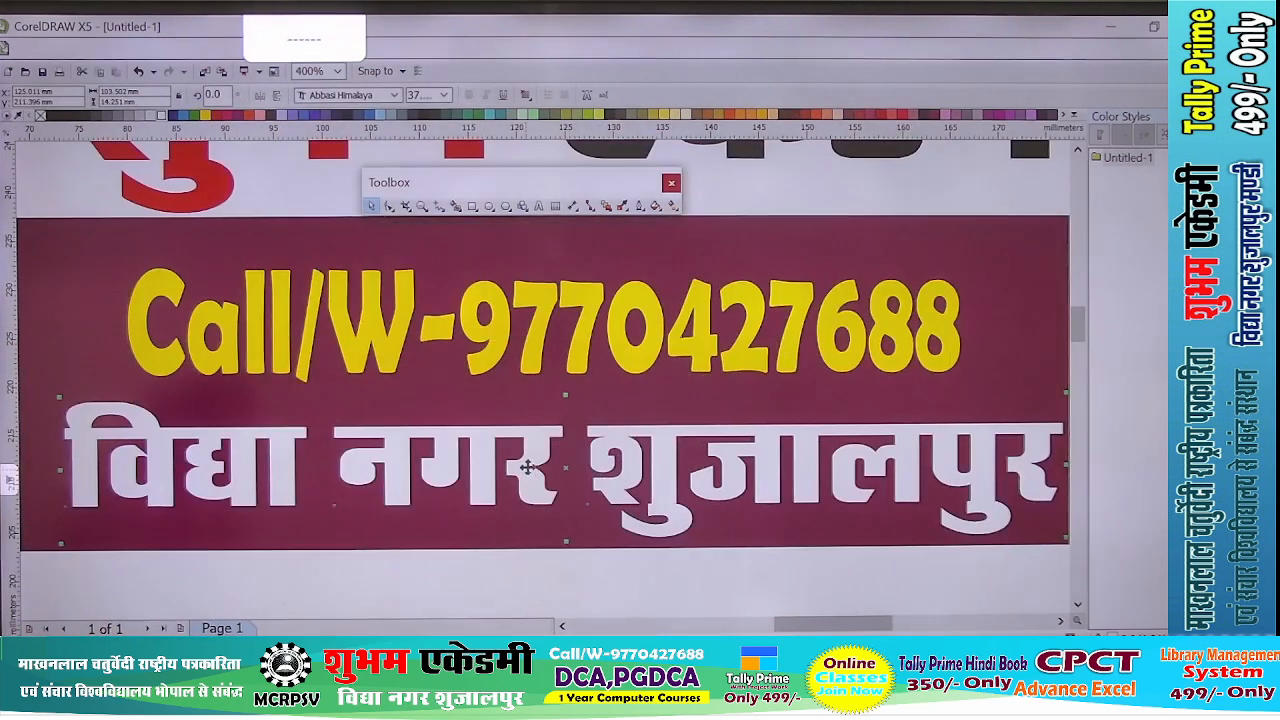
pyautogui.click(518, 466)
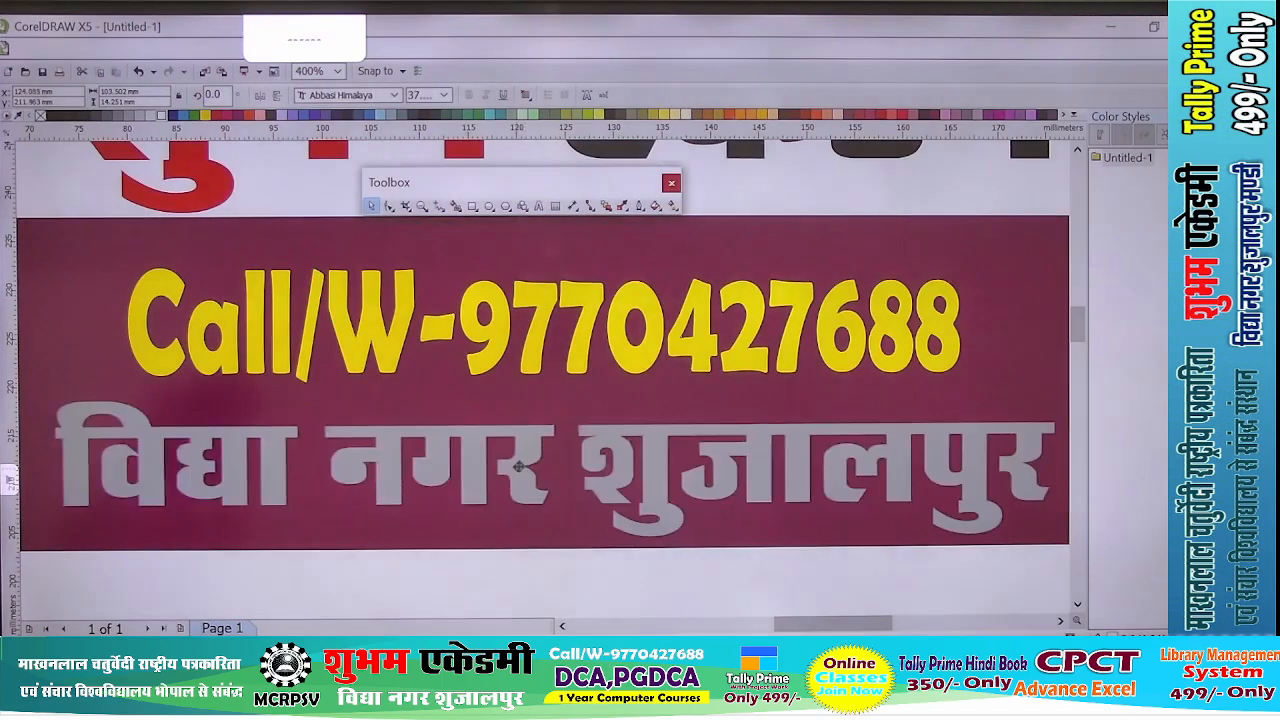
pyautogui.scroll(-2, 512, 466)
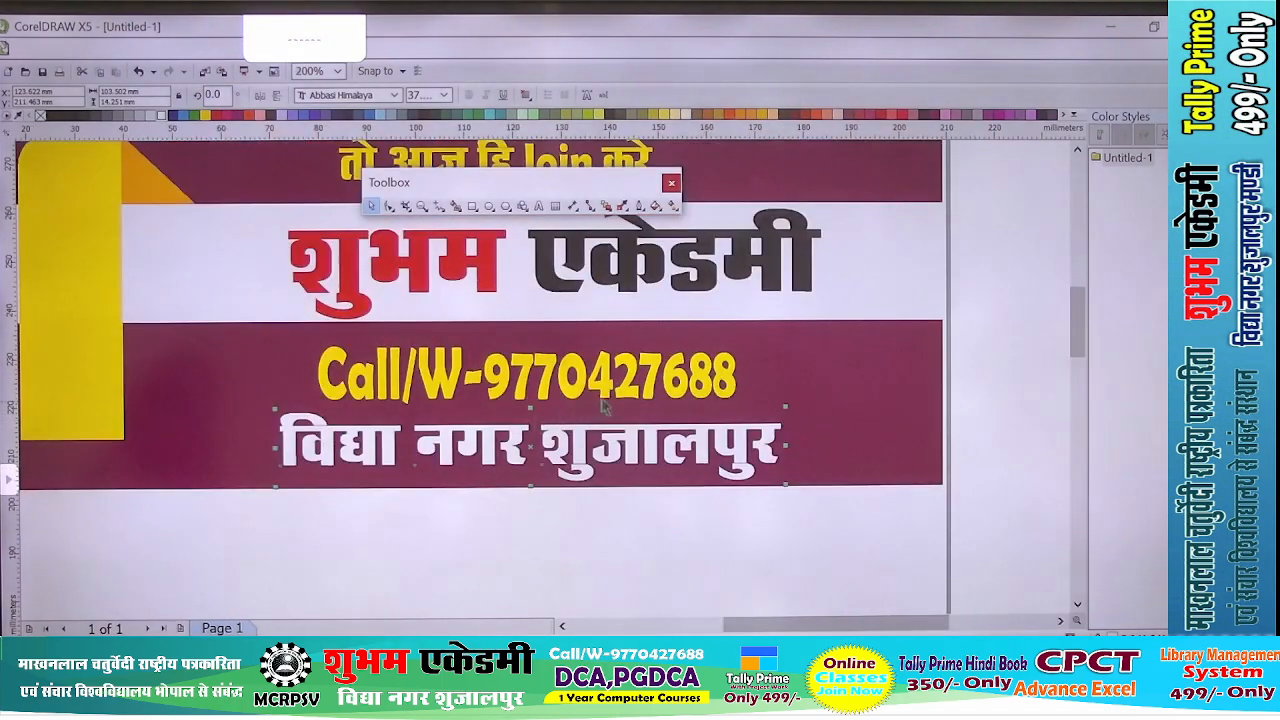
# - Draw a circle about 27.5 mm wide and 26.5 mm tall over the lower end of the yellow ribbon, slightly above its bottom edge
pyautogui.click(672, 551)
pyautogui.scroll(-2, 672, 551)
pyautogui.scroll(2, 375, 400)
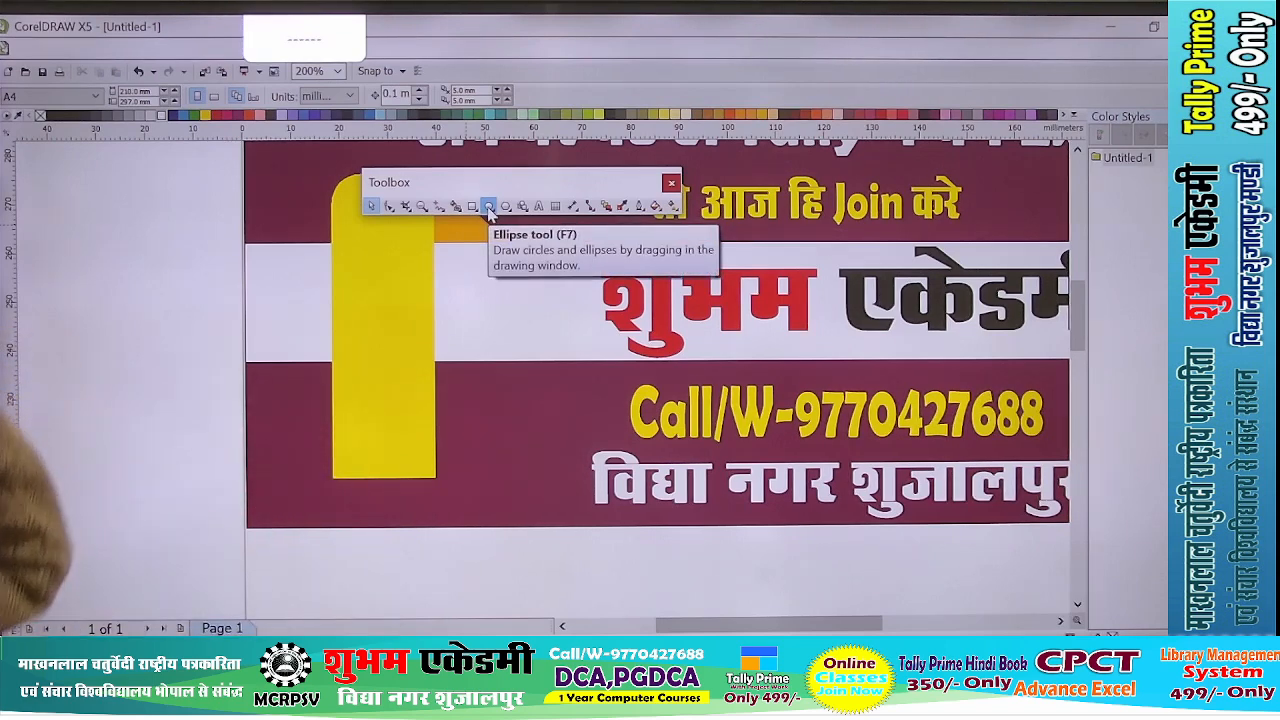
pyautogui.click(489, 207)
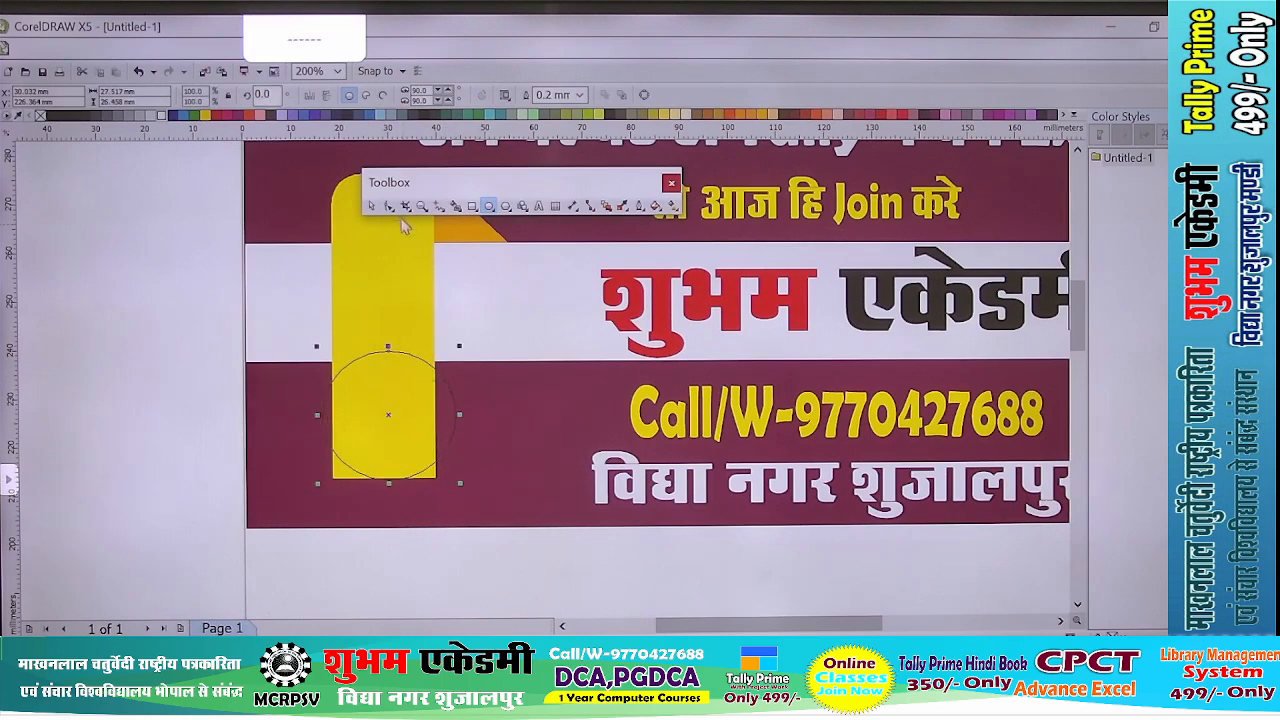
pyautogui.scroll(2, 372, 387)
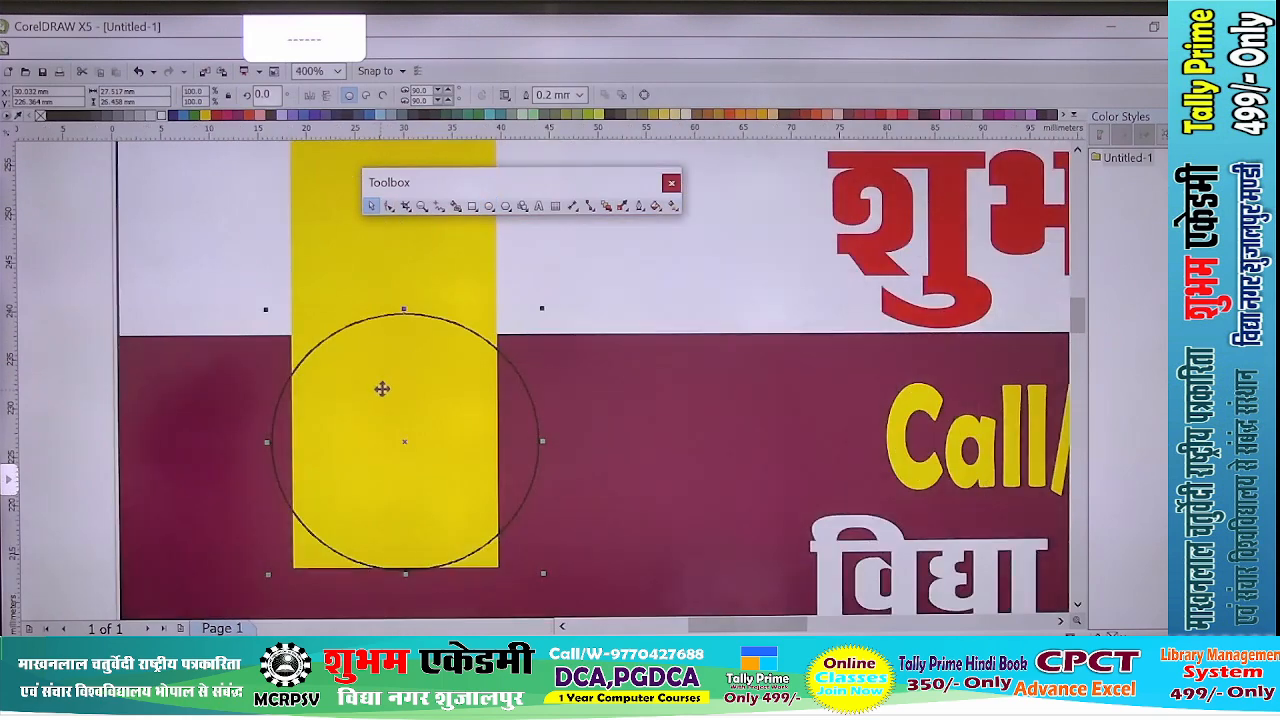
pyautogui.moveTo(379, 380); pyautogui.dragTo(373, 363)
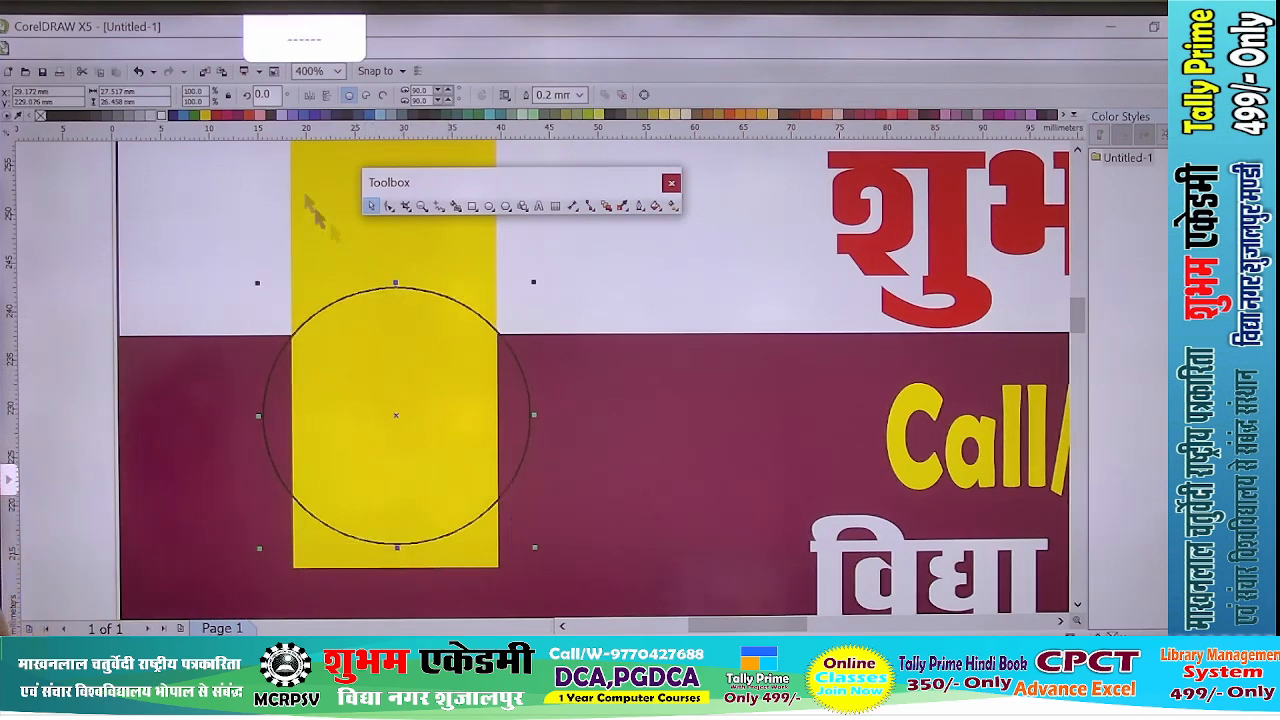
# - Fill the circle with light grey and remove its outline
pyautogui.click(140, 116)
pyautogui.click(151, 117)
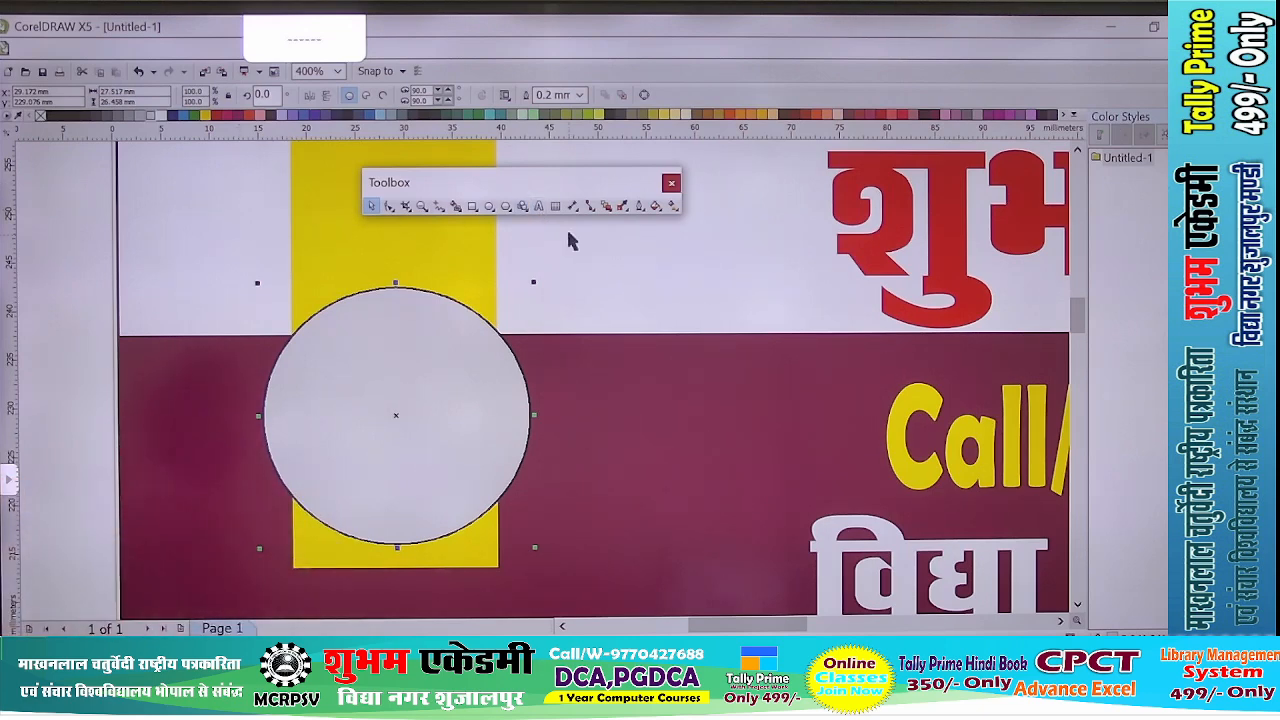
pyautogui.click(641, 207)
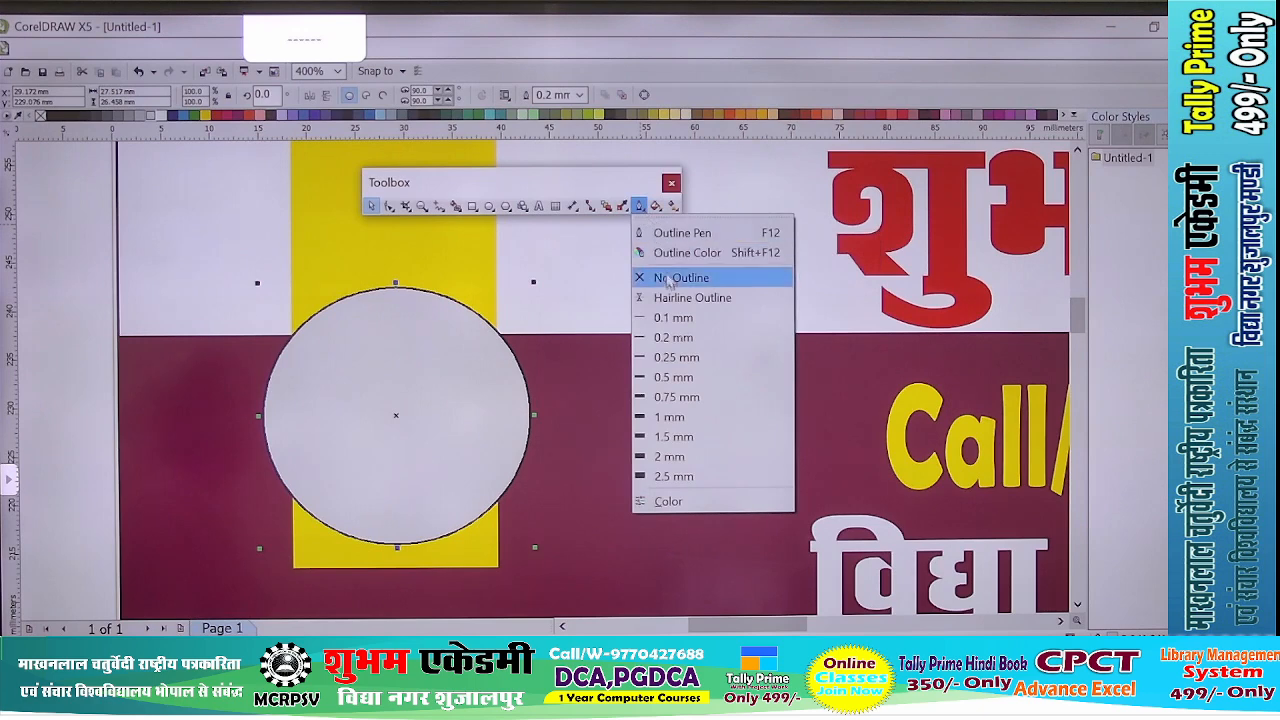
pyautogui.click(668, 279)
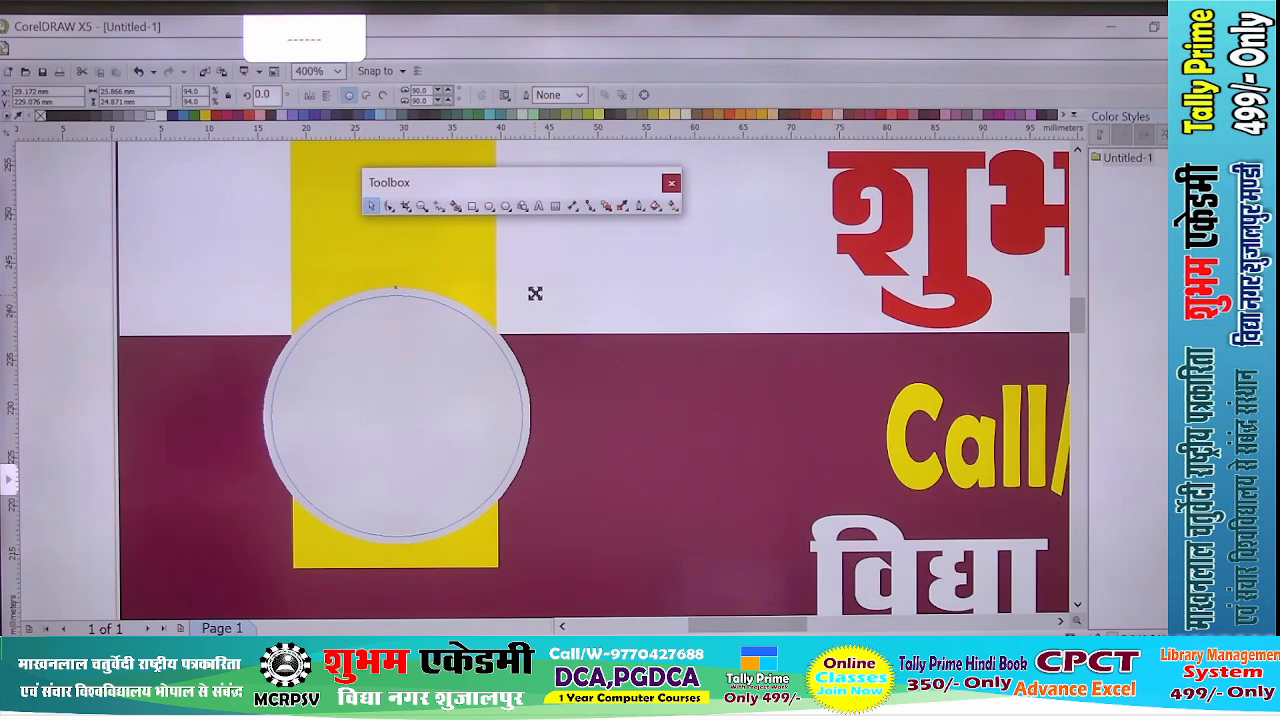
# - Make a concentric copy of the grey circle scaled to 94% and fill it red, leaving a light grey ring around it
pyautogui.moveTo(534, 293); pyautogui.dragTo(534, 293)
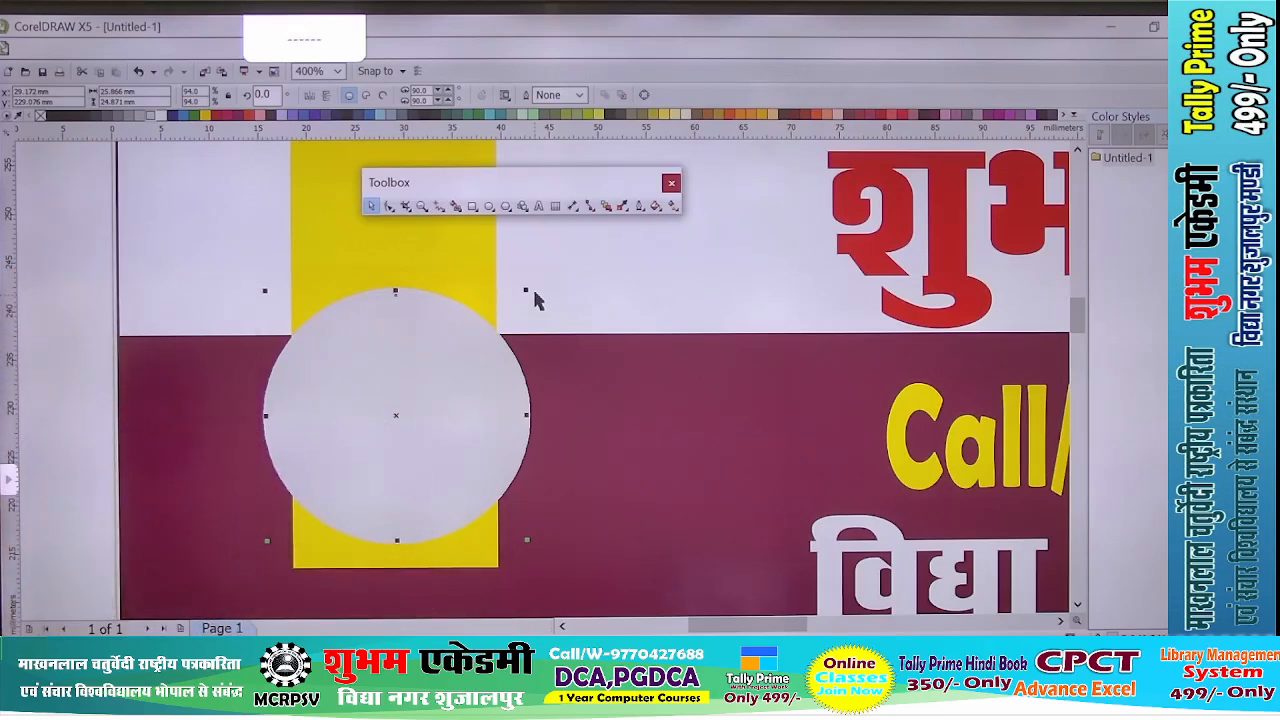
pyautogui.click(223, 115)
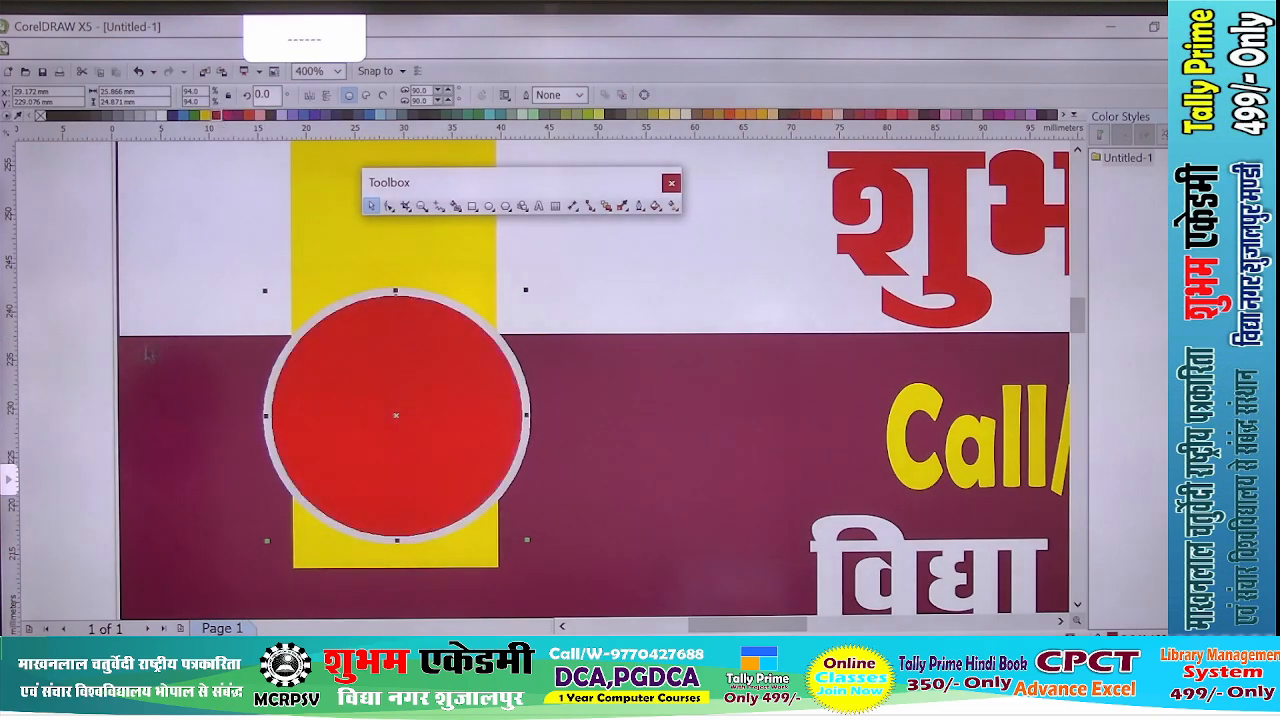
pyautogui.click(85, 365)
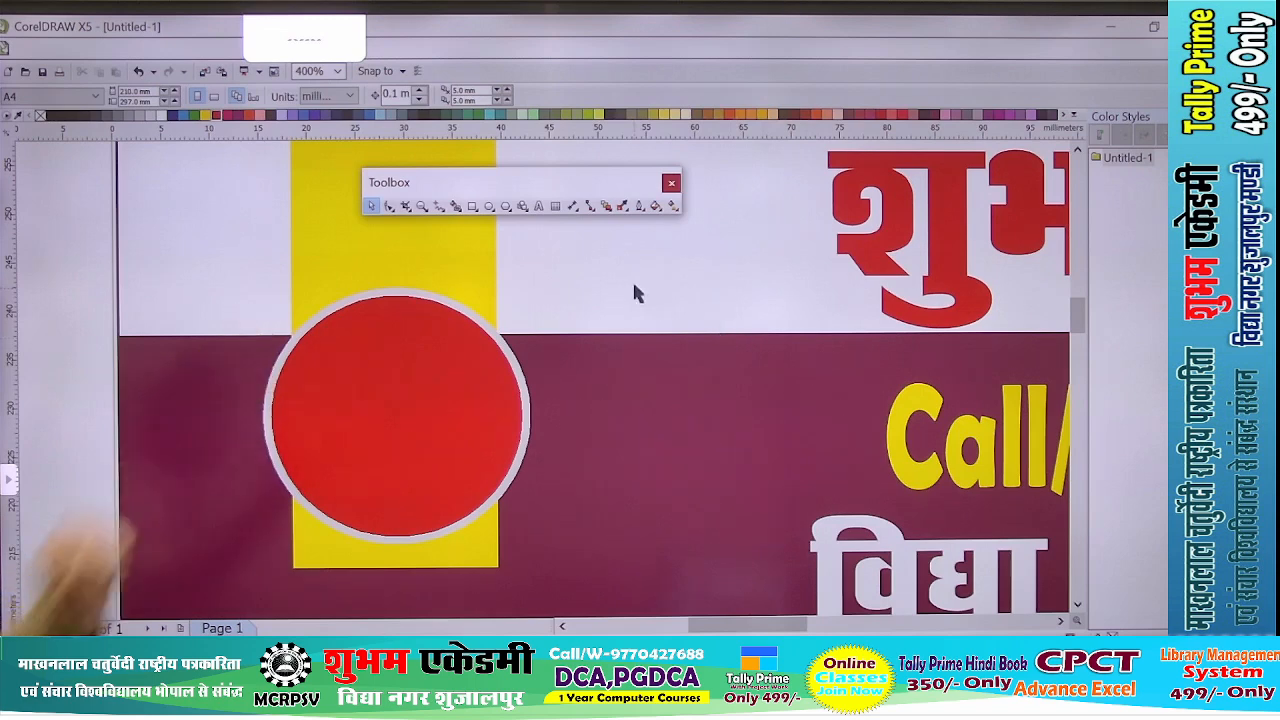
# - Duplicate the yellow contact line onto the red circle and bring the copy to the front
pyautogui.click(932, 402)
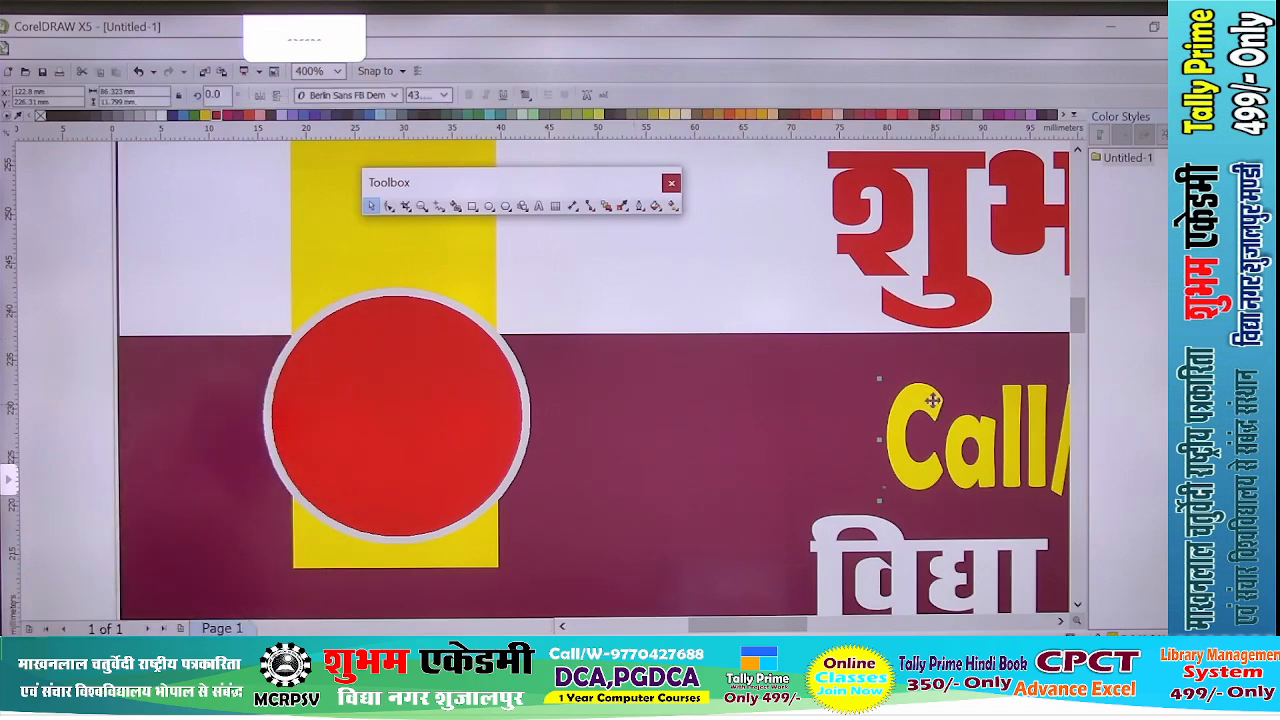
pyautogui.hotkey('ctrl', 'd')
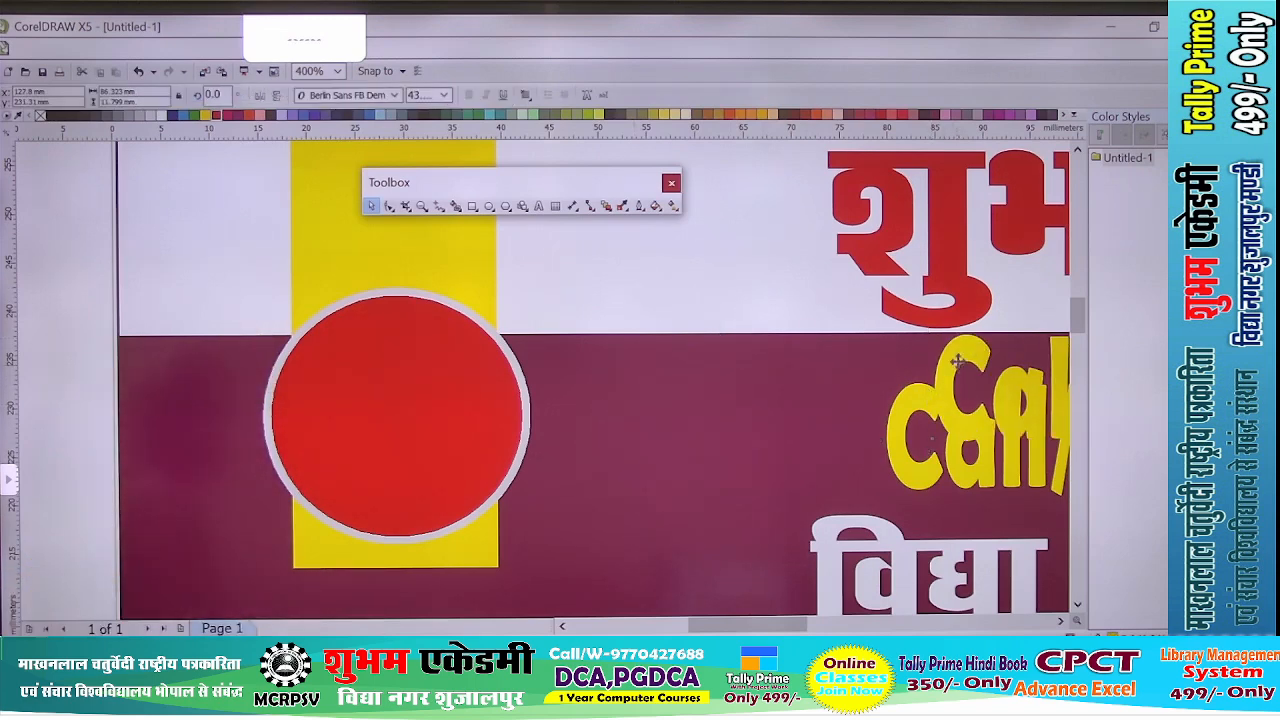
pyautogui.moveTo(957, 362); pyautogui.dragTo(272, 405)
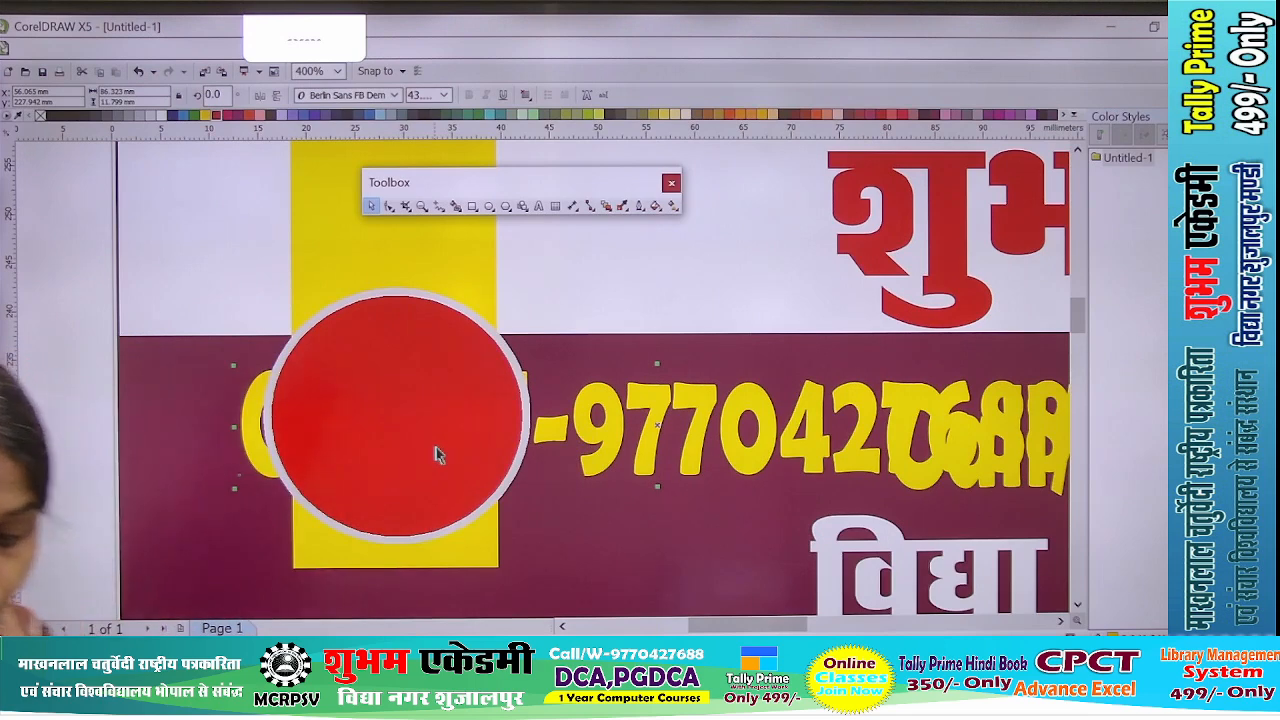
pyautogui.hotkey('shift', 'pageup')
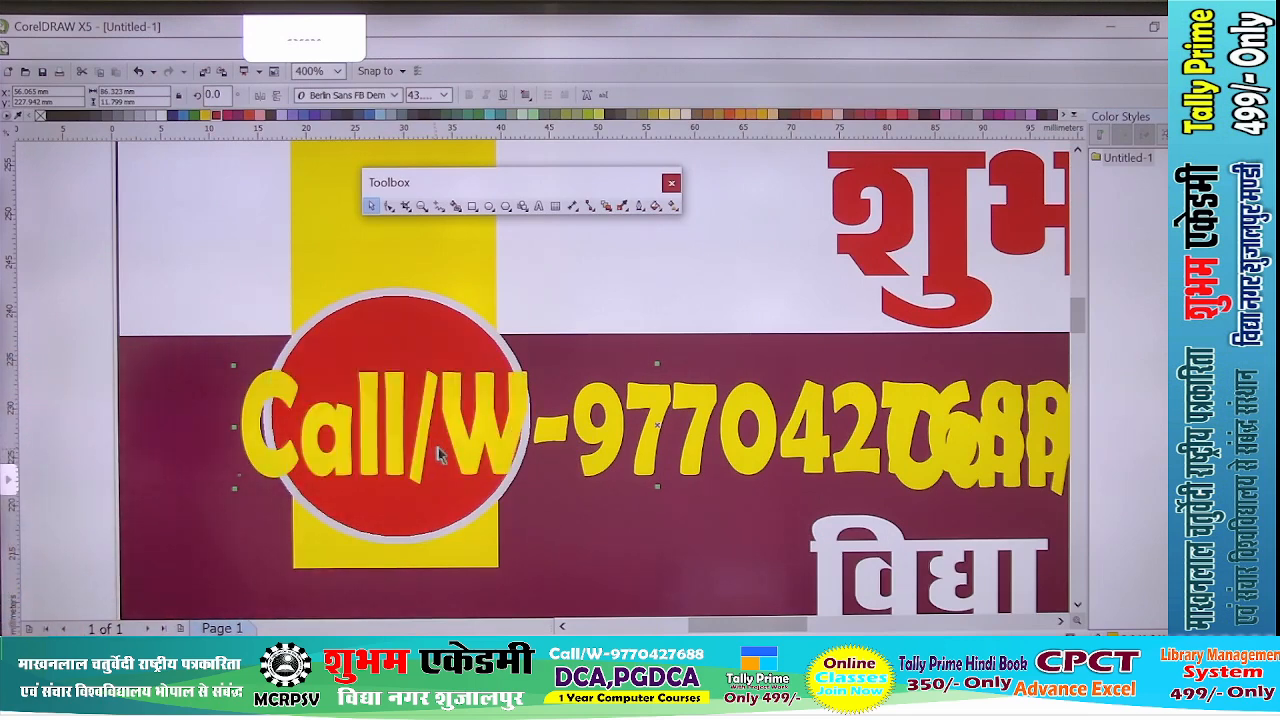
# - Replace the text of the contact line copy with 16
pyautogui.press('F8')
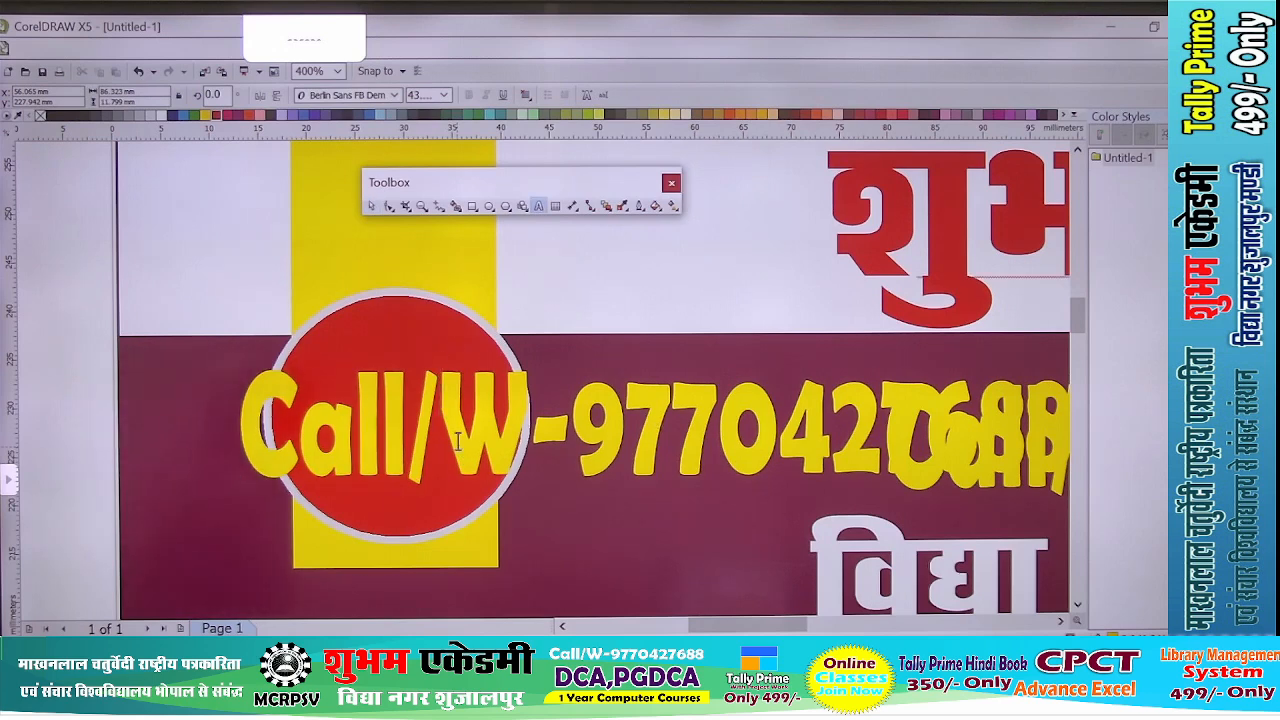
pyautogui.hotkey('ctrl', 'a')
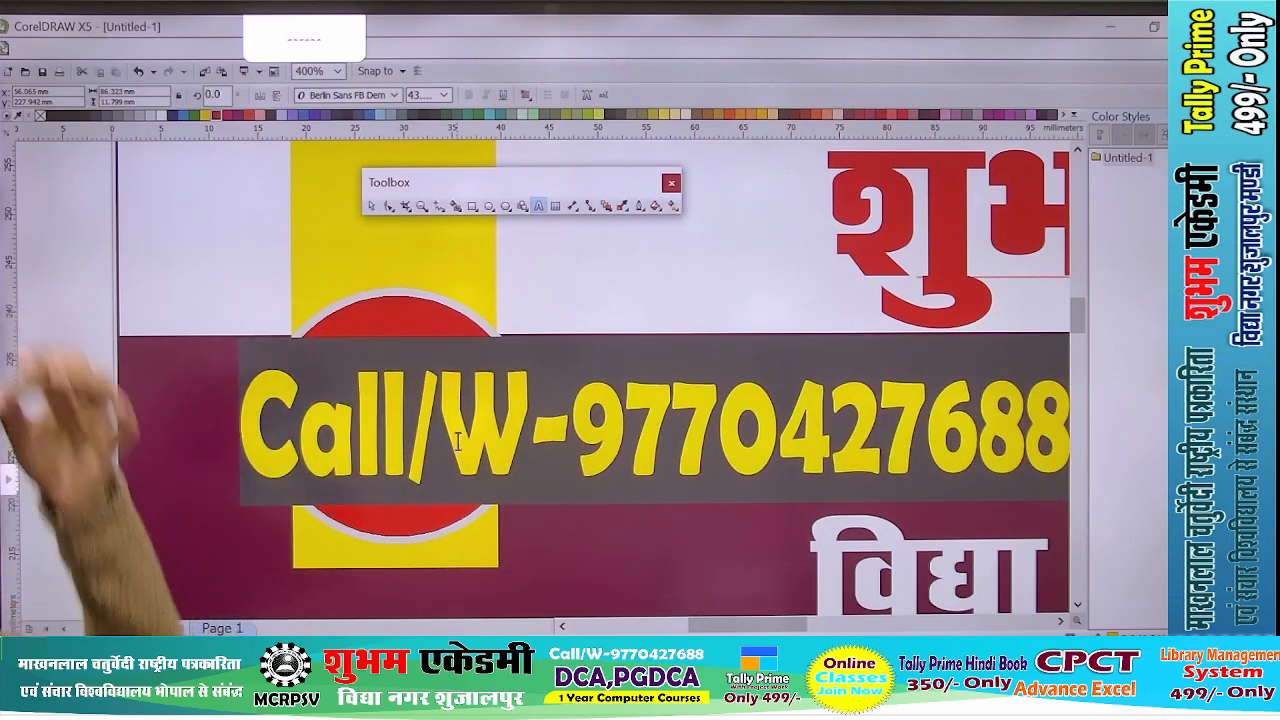
pyautogui.write('16')
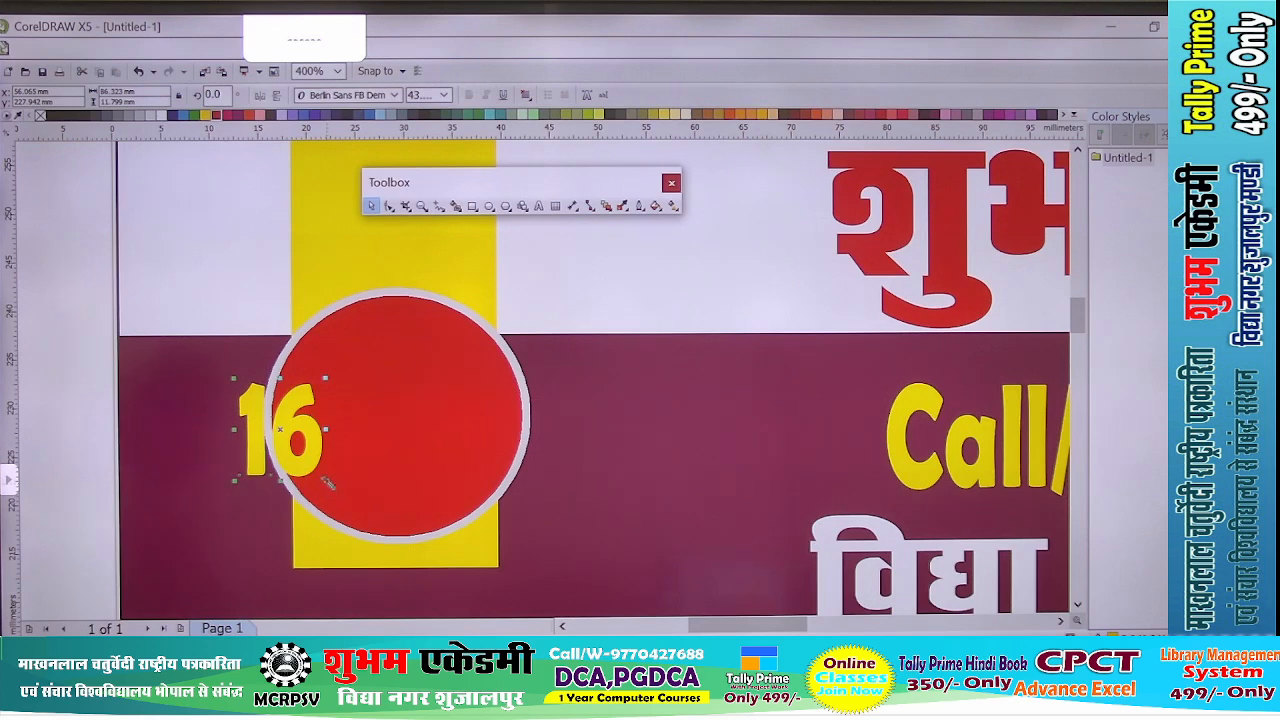
# - Scale the 16 to about 6.5 mm wide and 5.5 mm tall in the red circle's upper part, and colour it white
pyautogui.moveTo(295, 425); pyautogui.dragTo(381, 395)
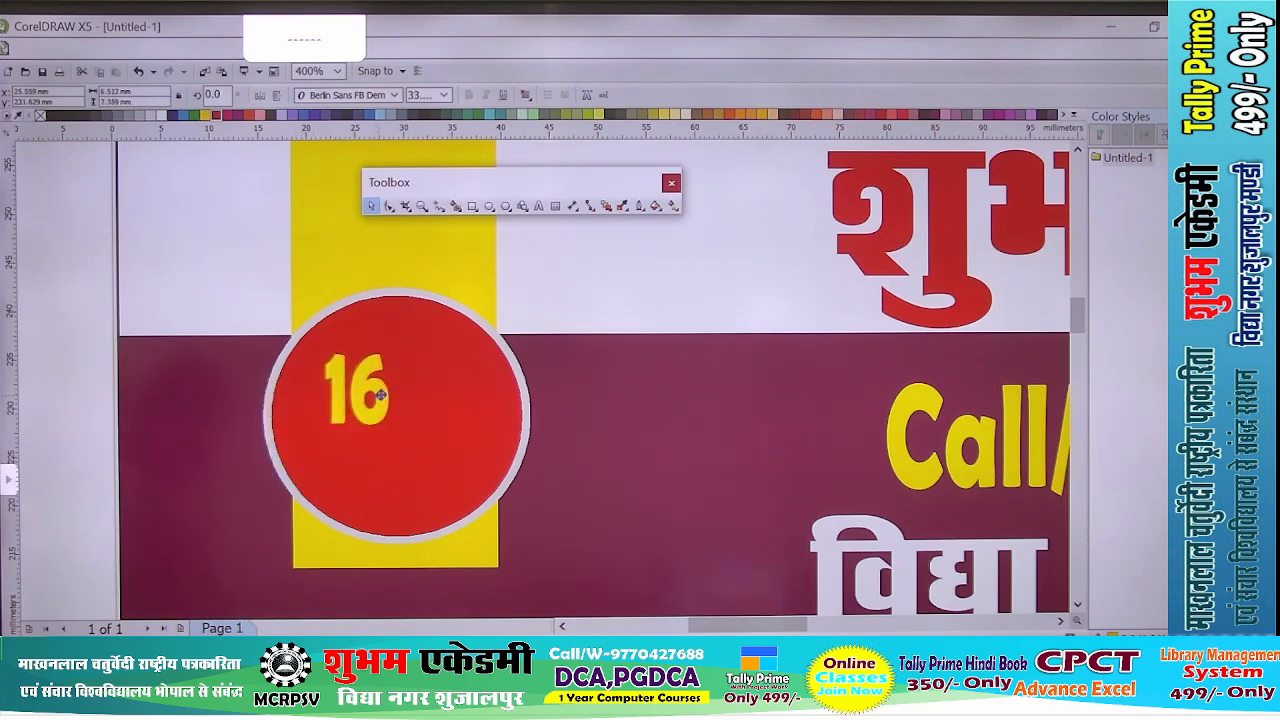
pyautogui.scroll(1, 410, 390)
pyautogui.moveTo(363, 457); pyautogui.dragTo(374, 389)
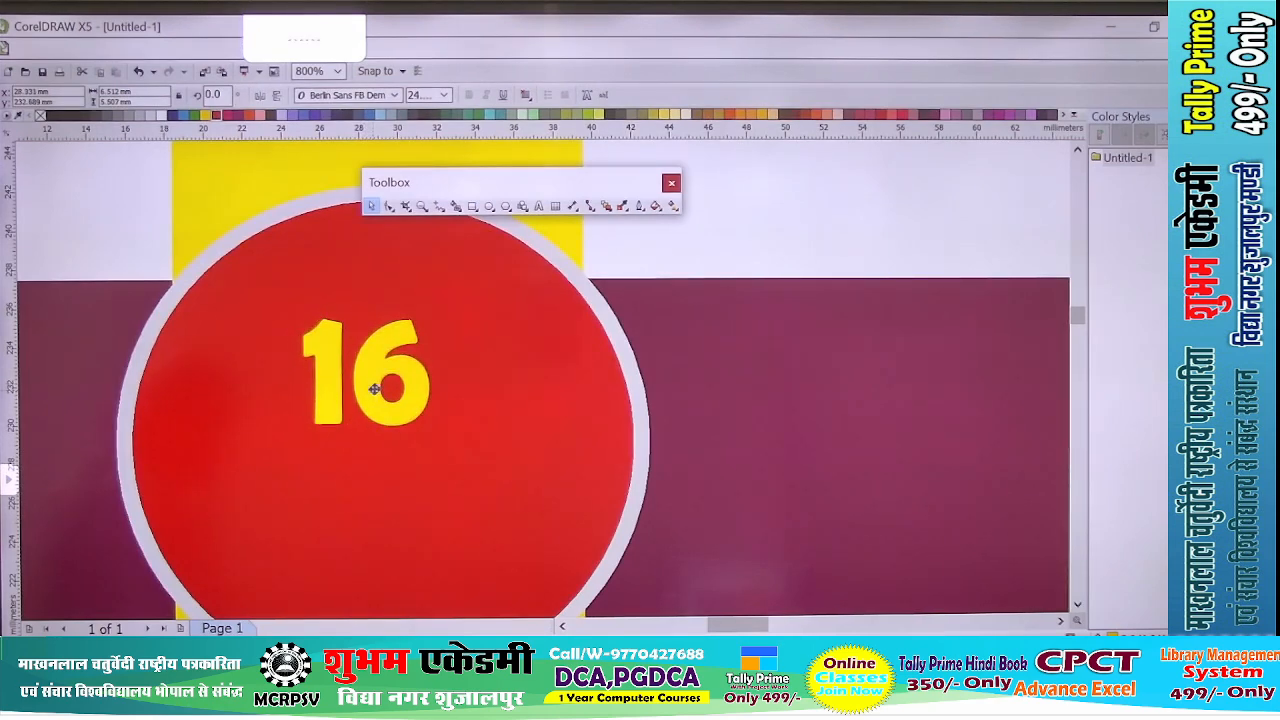
pyautogui.click(164, 117)
pyautogui.scroll(-1, 330, 290)
pyautogui.scroll(1, 400, 343)
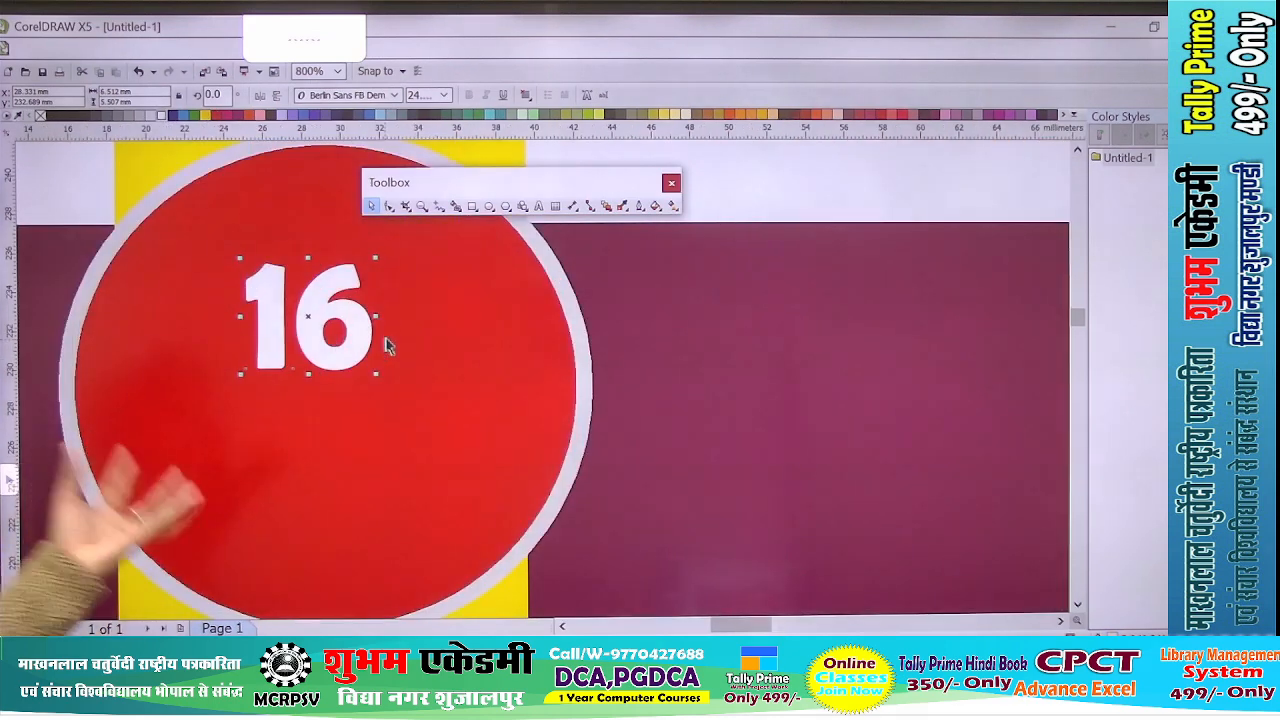
pyautogui.scroll(-1, 390, 365)
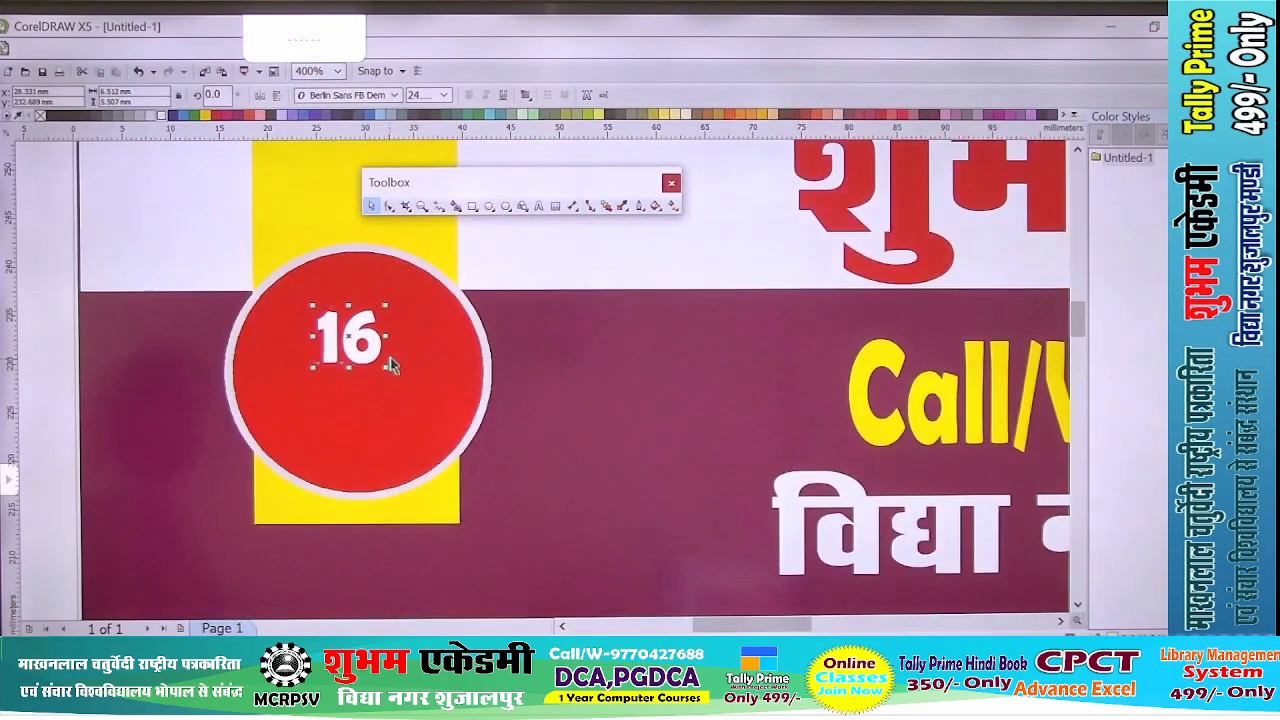
# - Duplicate the white 16 and place the copy directly below it in the red circle
pyautogui.hotkey('ctrl', 'd')
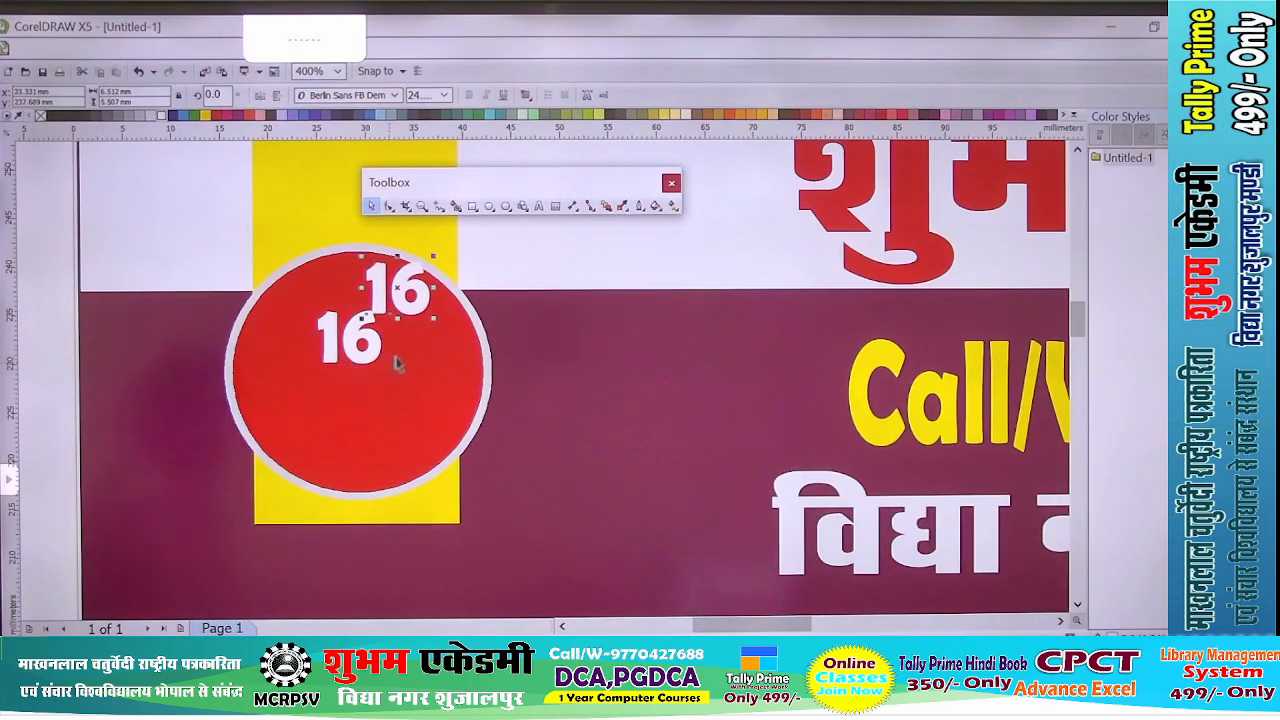
pyautogui.moveTo(412, 305); pyautogui.dragTo(363, 445)
pyautogui.scroll(1, 350, 450)
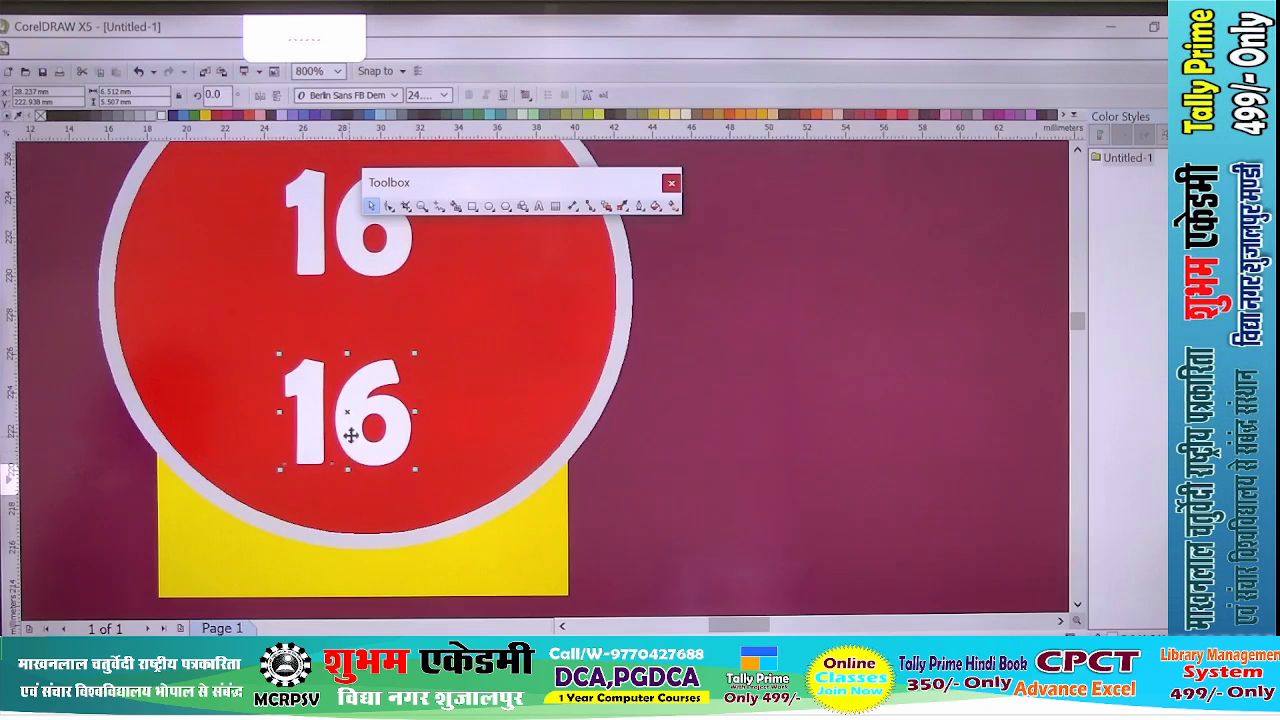
# - Replace the text of the lower 16 with Year and Excellence on two centred lines
pyautogui.doubleClick(338, 425)
pyautogui.hotkey('ctrl', 'a')
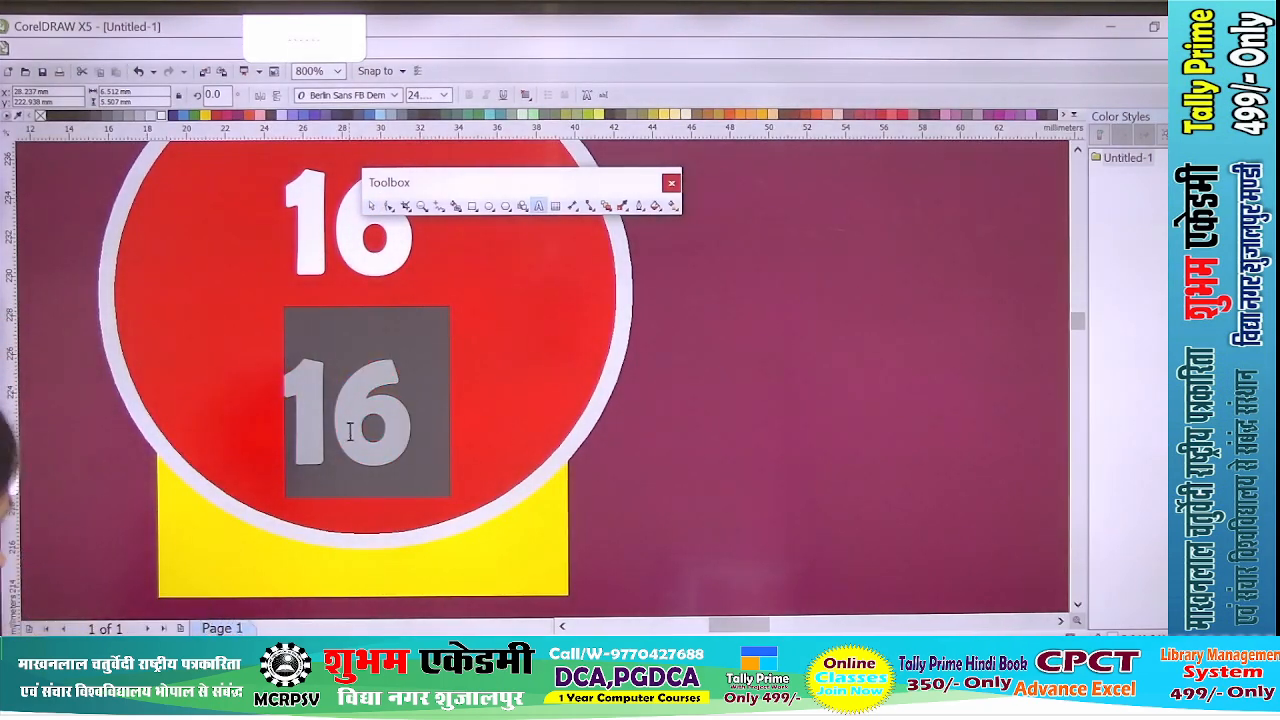
pyautogui.press('Delete')
pyautogui.write('Year')
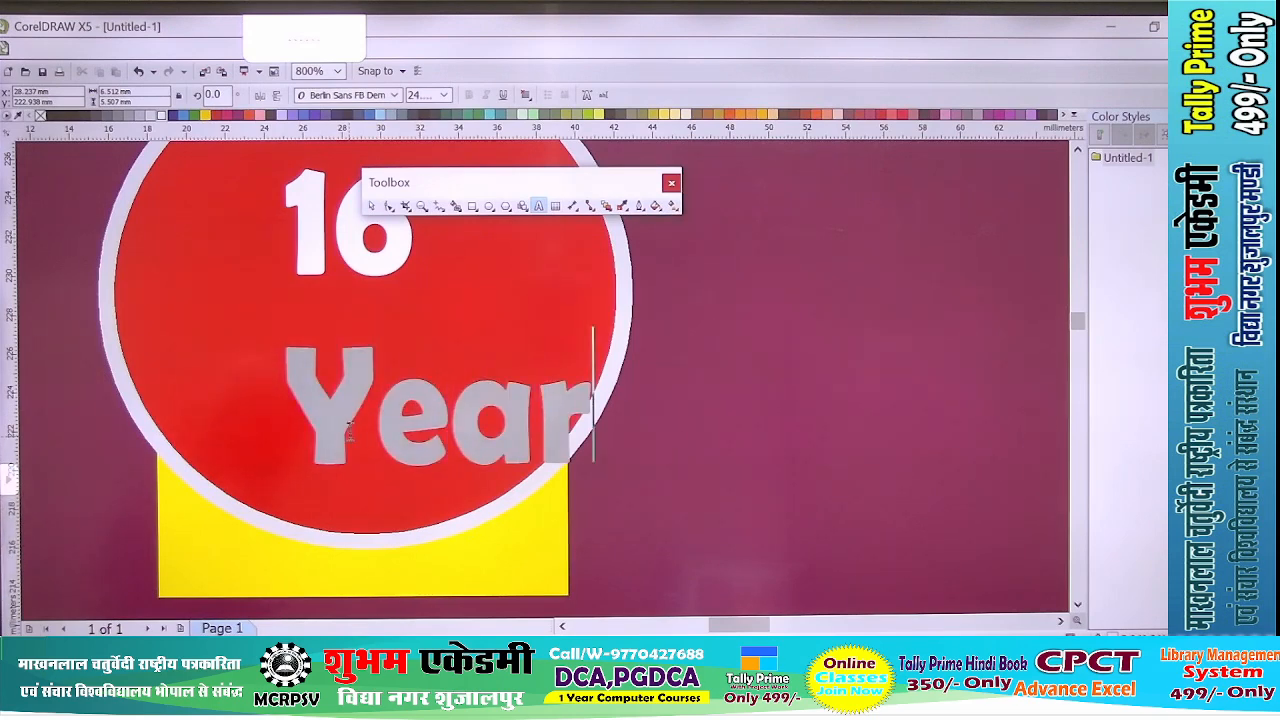
pyautogui.press('Return')
pyautogui.write('Ex')
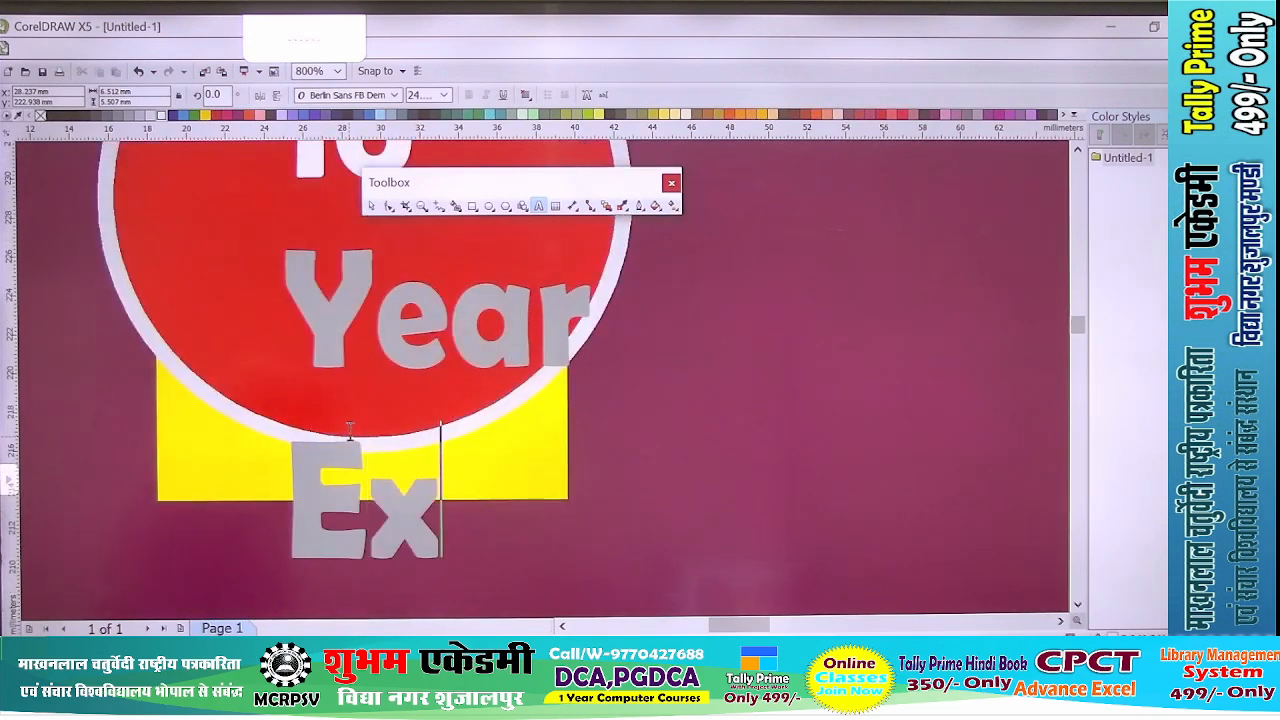
pyautogui.write('cellence')
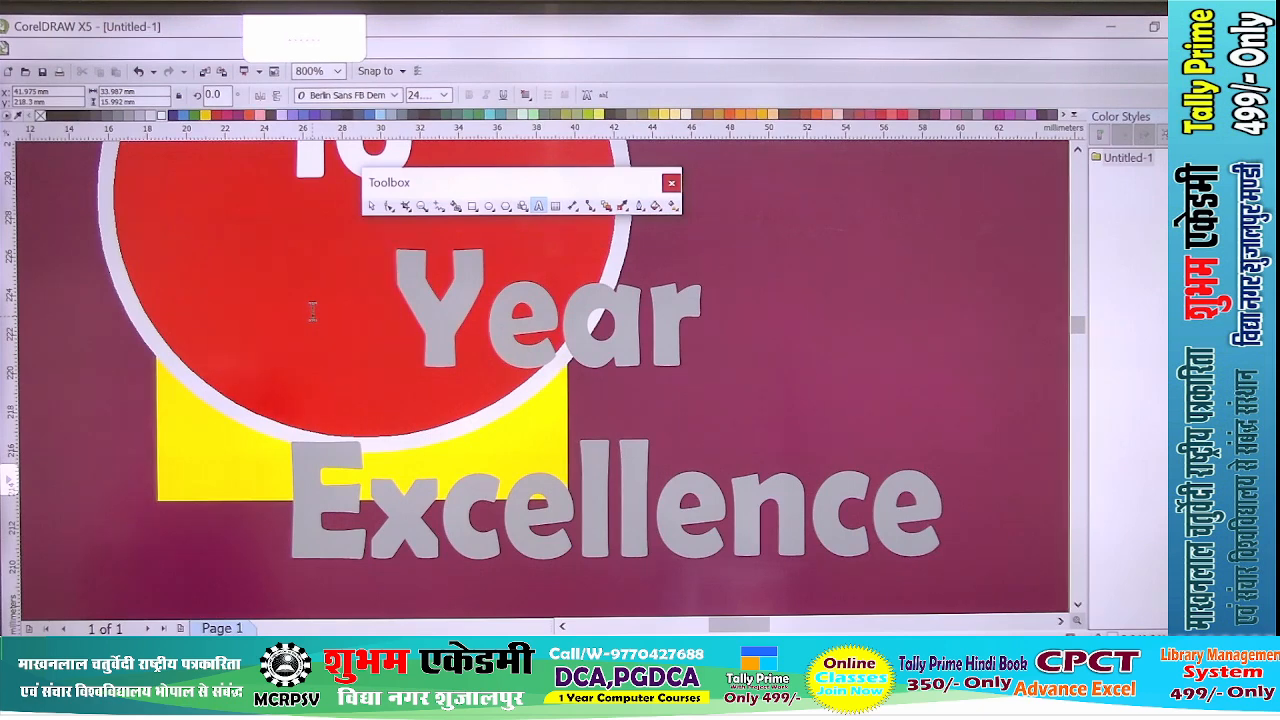
# - Scale the Year Excellence text to about 12 mm wide and 5.6 mm tall and place it below the 16 in the circle
pyautogui.hotkey('ctrl', 'a')
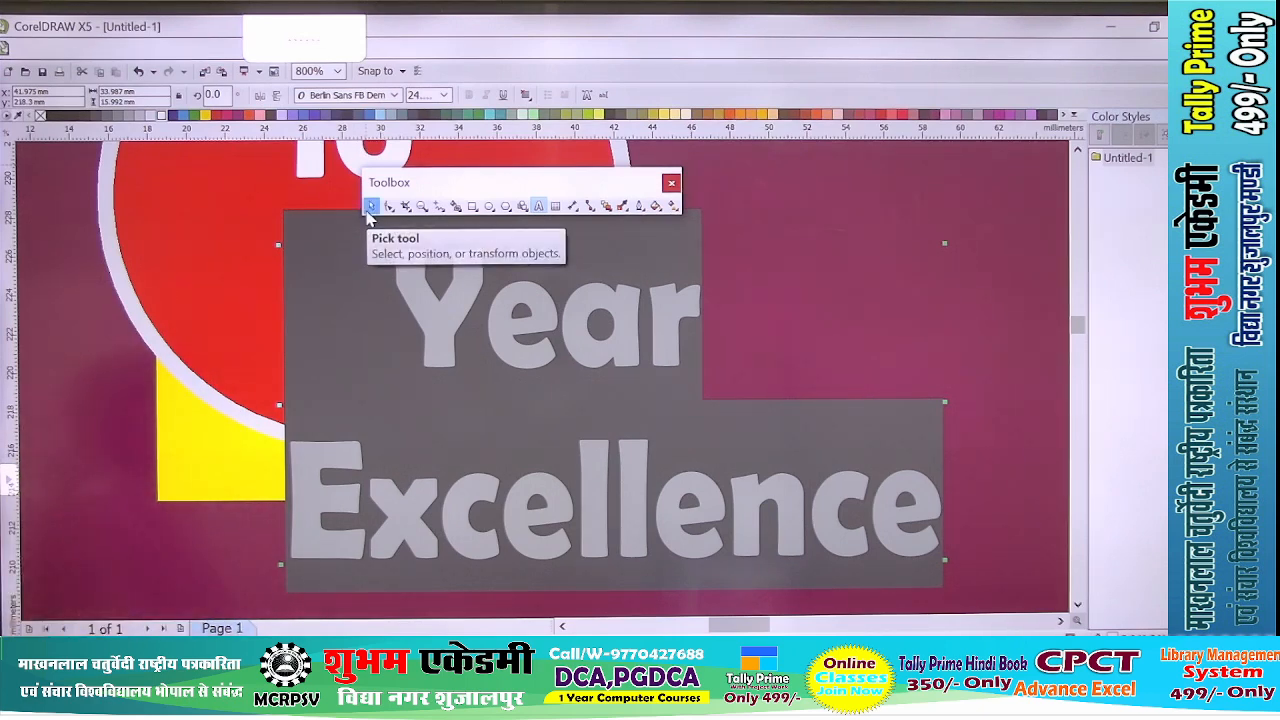
pyautogui.click(370, 207)
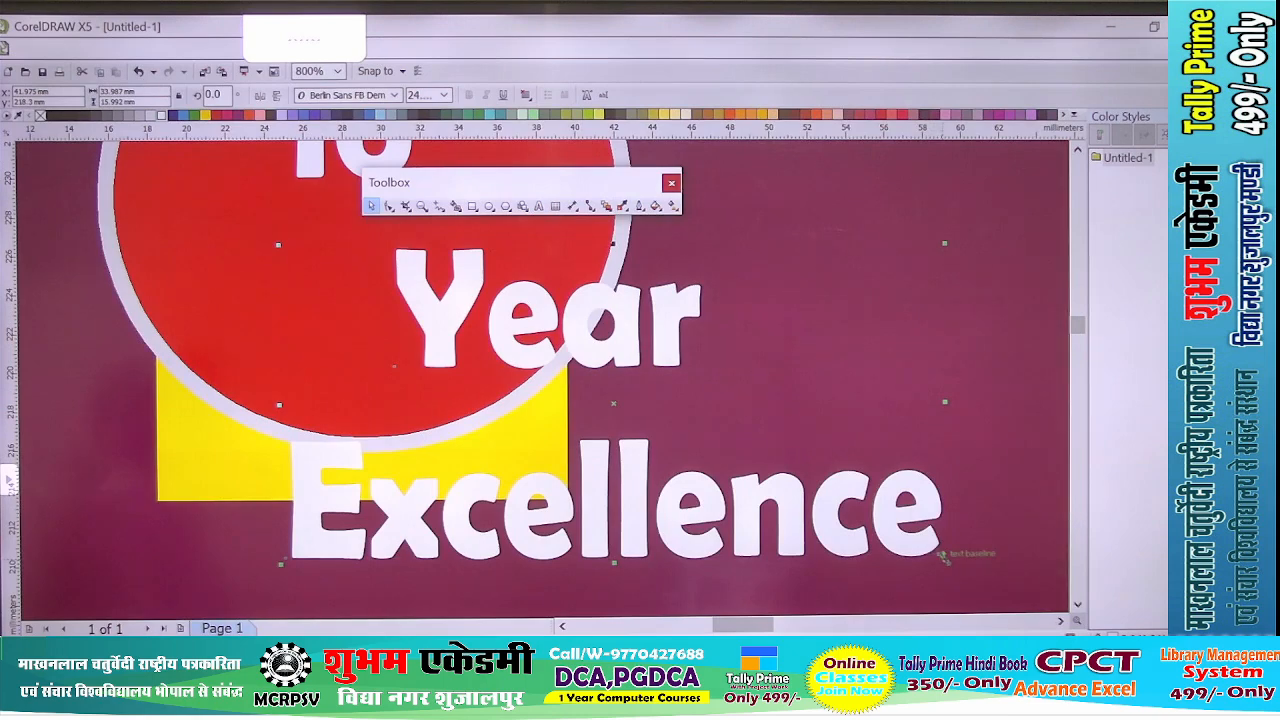
pyautogui.moveTo(943, 557); pyautogui.dragTo(610, 362)
pyautogui.scroll(-4, 467, 225)
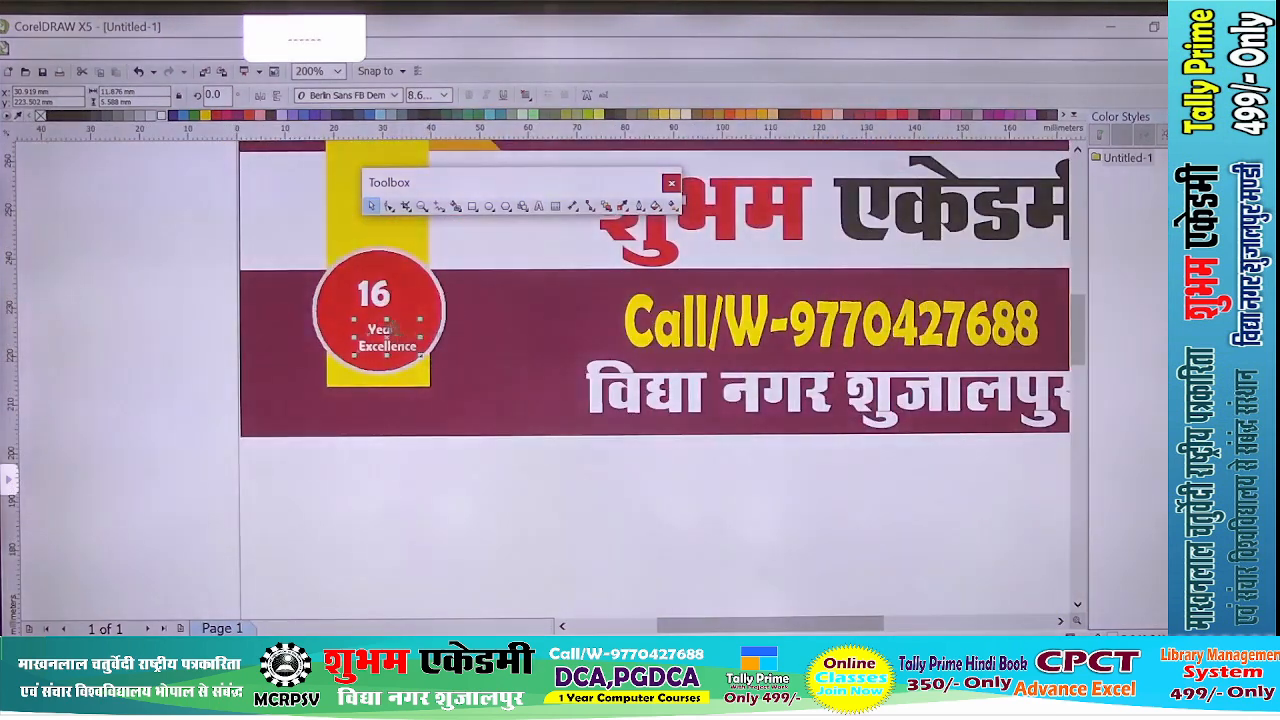
pyautogui.scroll(4, 355, 343)
pyautogui.moveTo(355, 343); pyautogui.dragTo(343, 300)
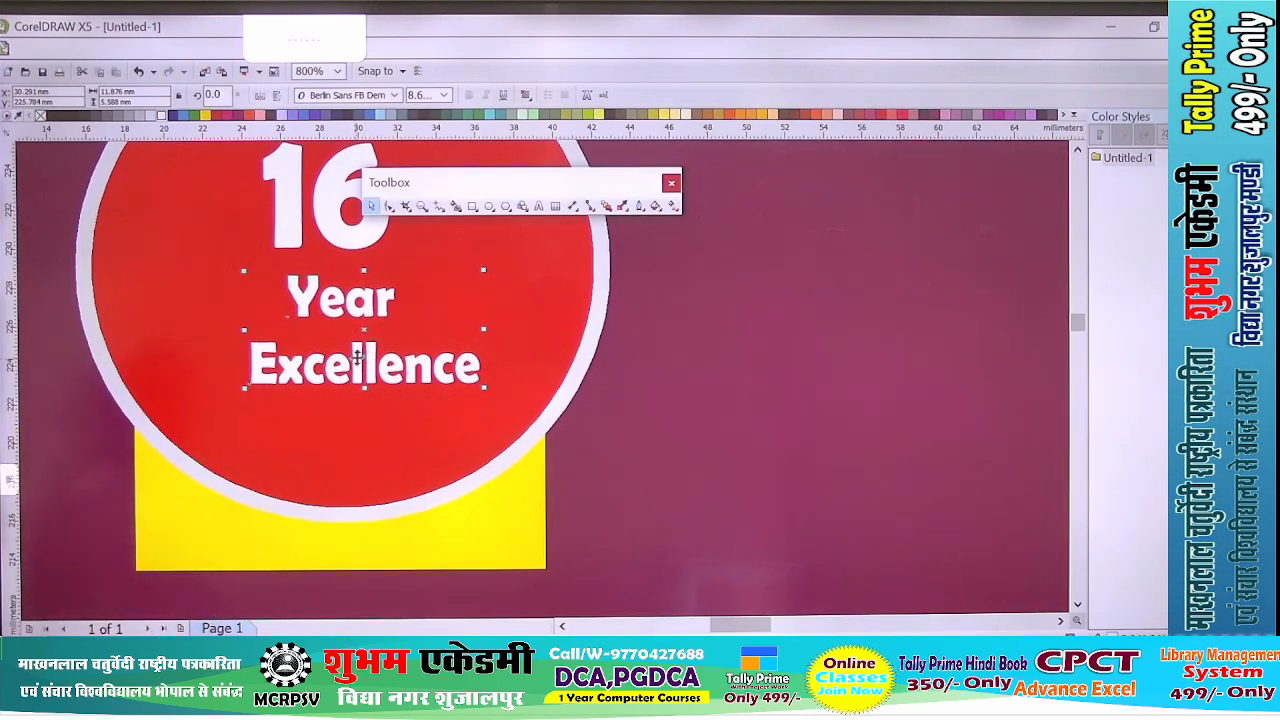
# - Cut Excellence out of the two-line text and paste it as a separate text object to the right of the red circle
pyautogui.doubleClick(357, 356)
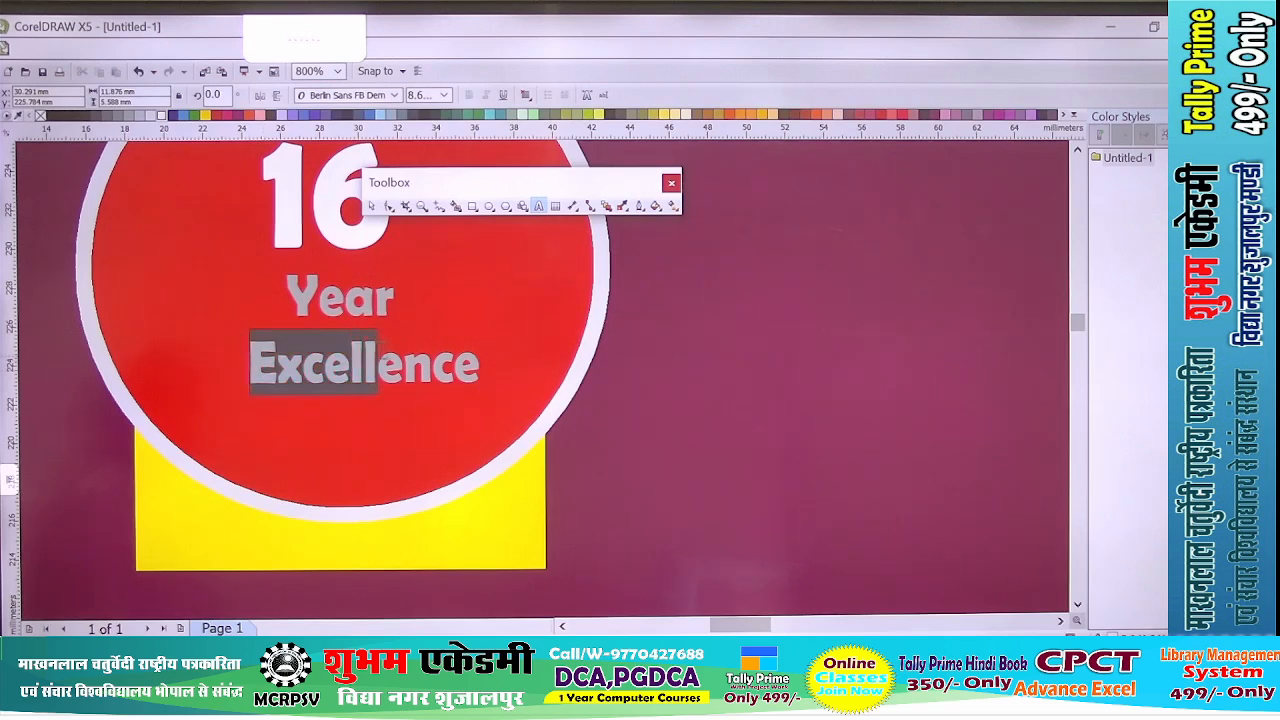
pyautogui.press('Delete')
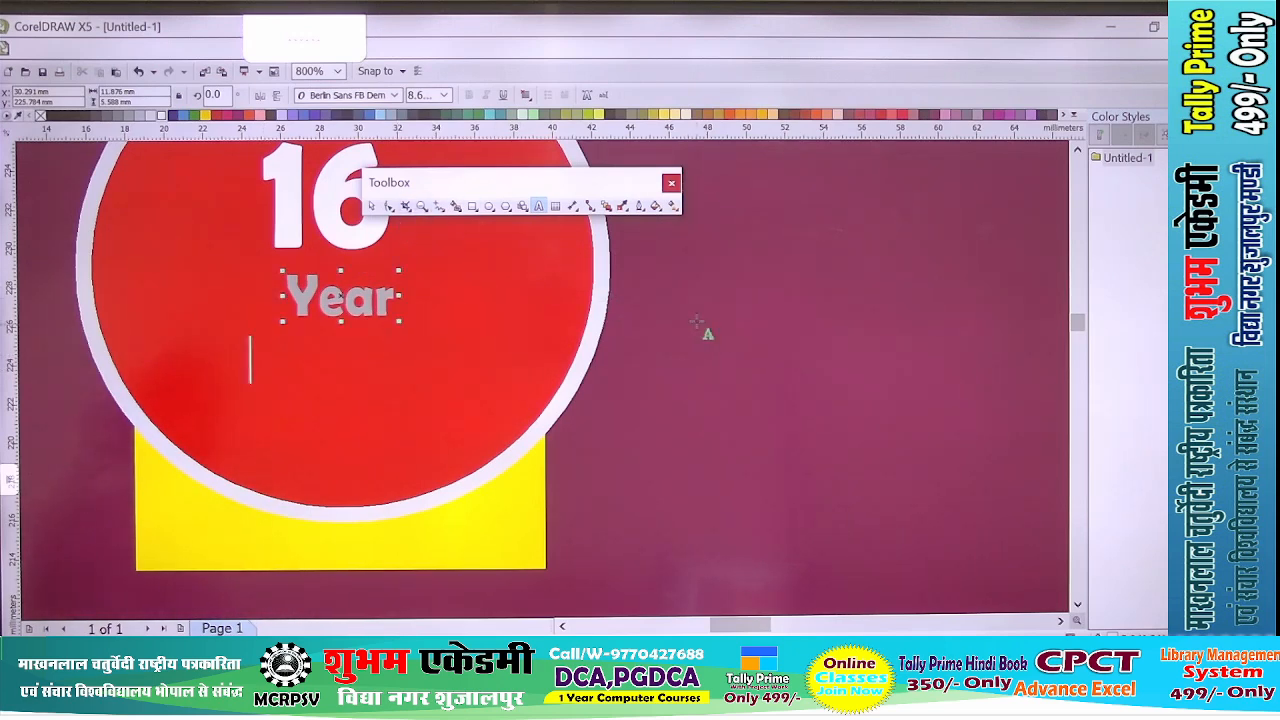
pyautogui.click(697, 320)
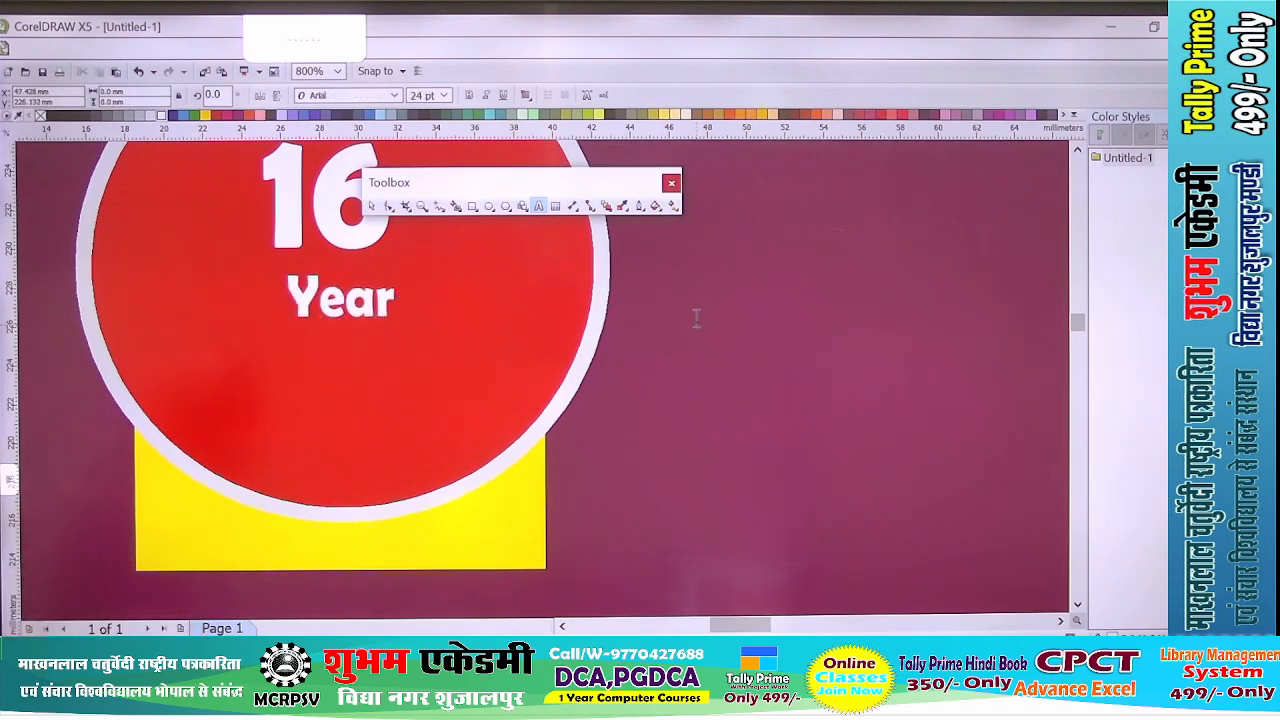
pyautogui.write('Excellence')
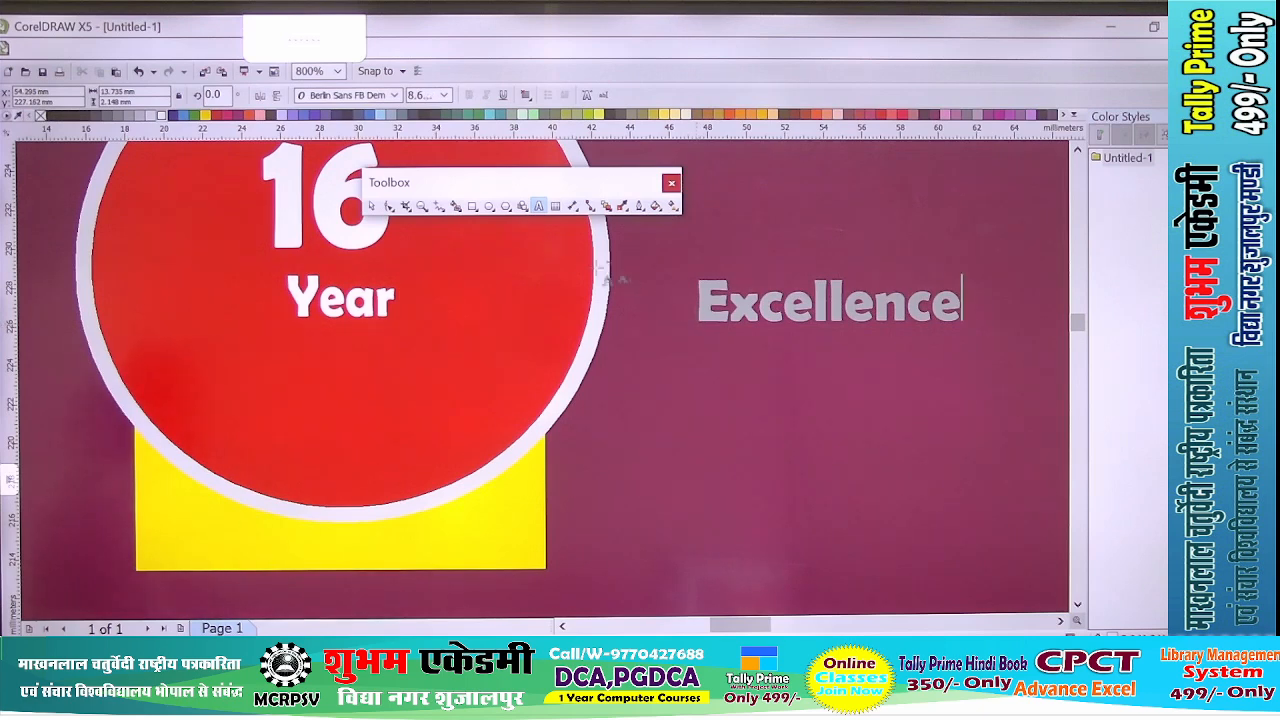
# - Enlarge the Year text below the 16 to about 8 mm wide and set its font to Forte
pyautogui.click(371, 206)
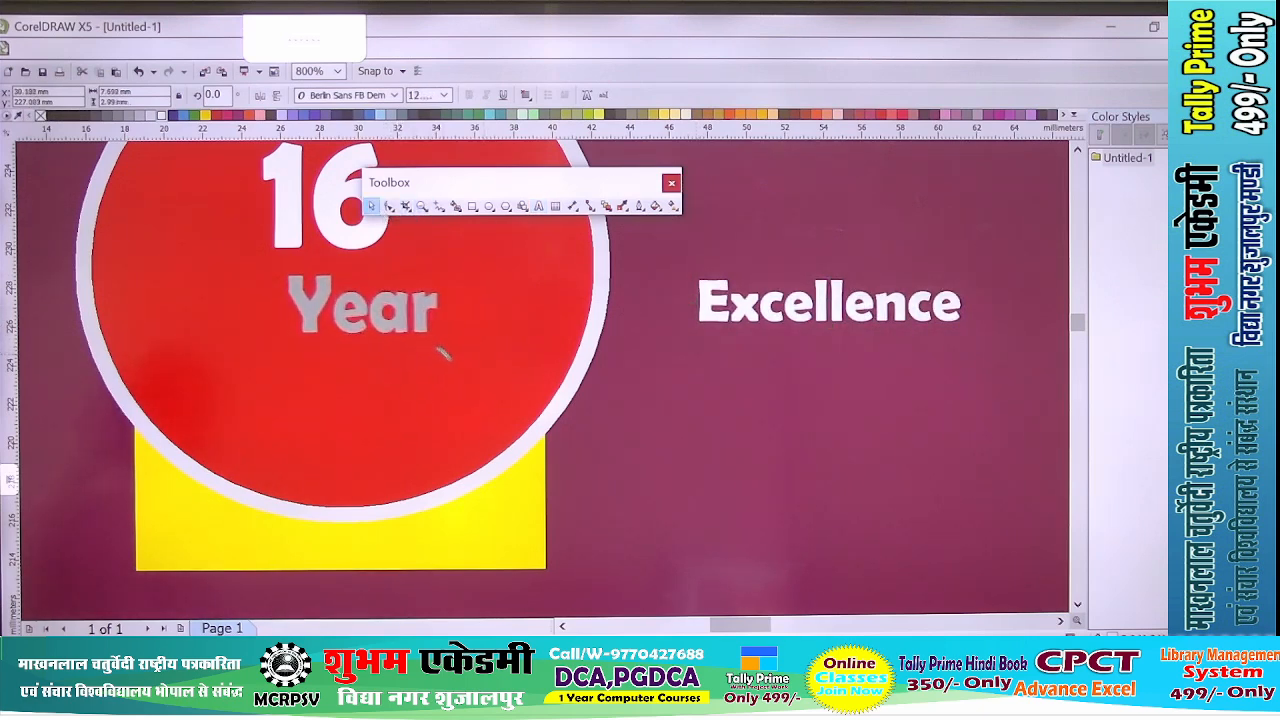
pyautogui.moveTo(385, 305); pyautogui.dragTo(362, 293)
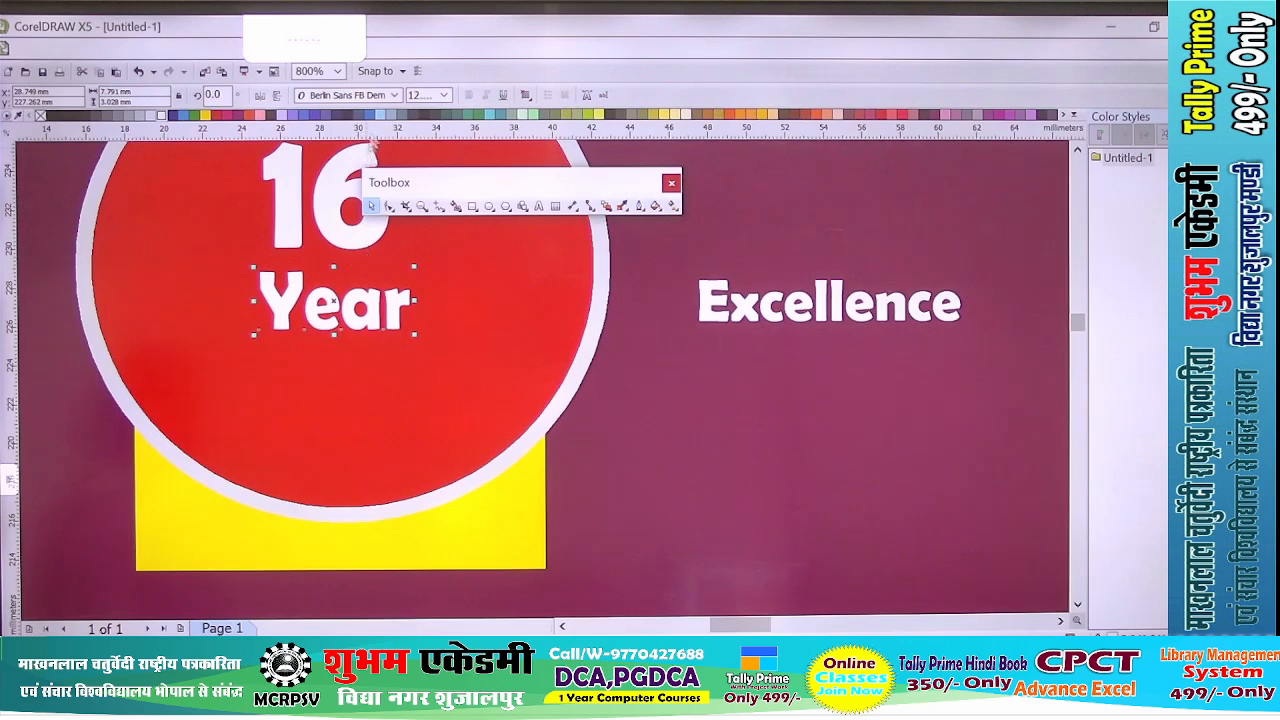
pyautogui.click(396, 97)
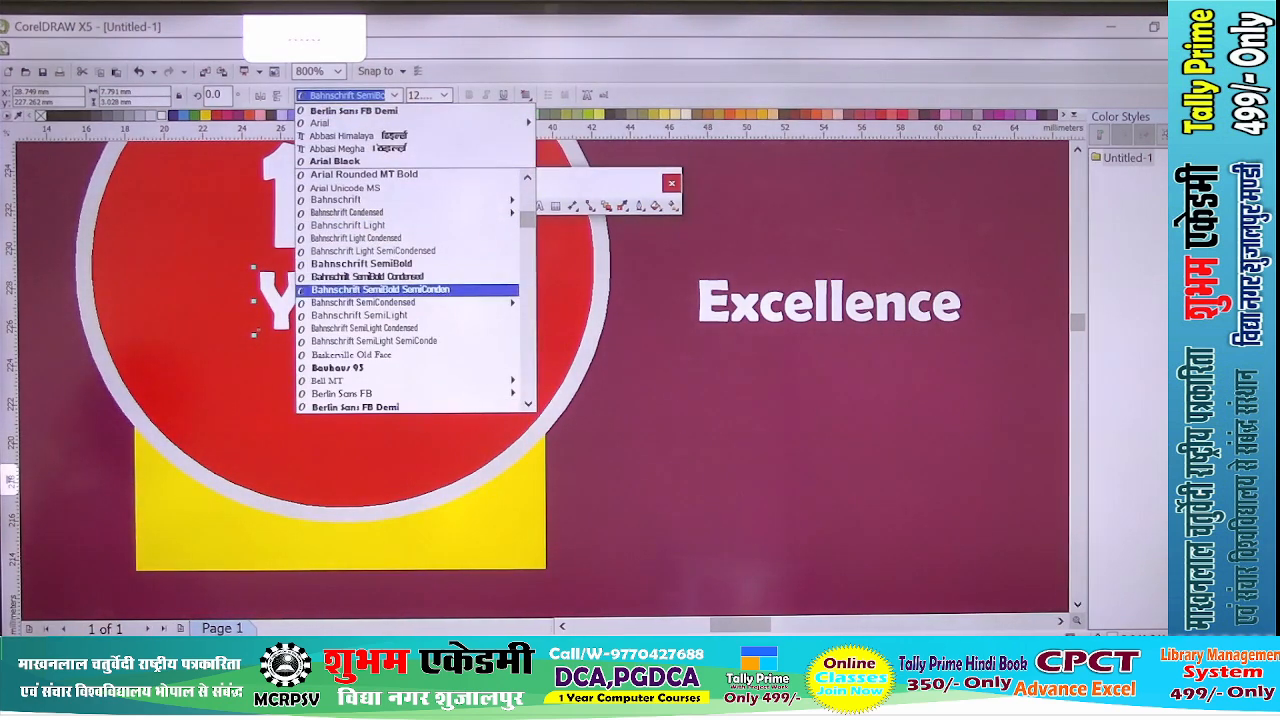
pyautogui.scroll(-2, 407, 290)
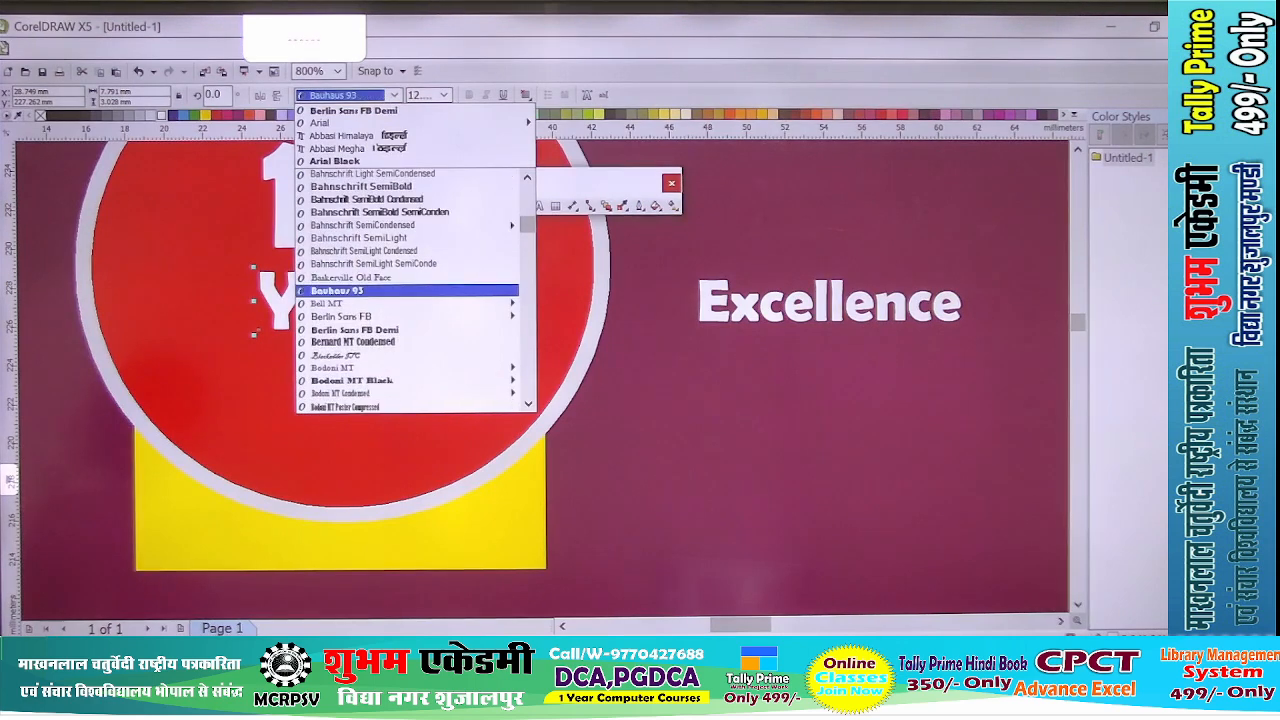
pyautogui.scroll(-4, 407, 290)
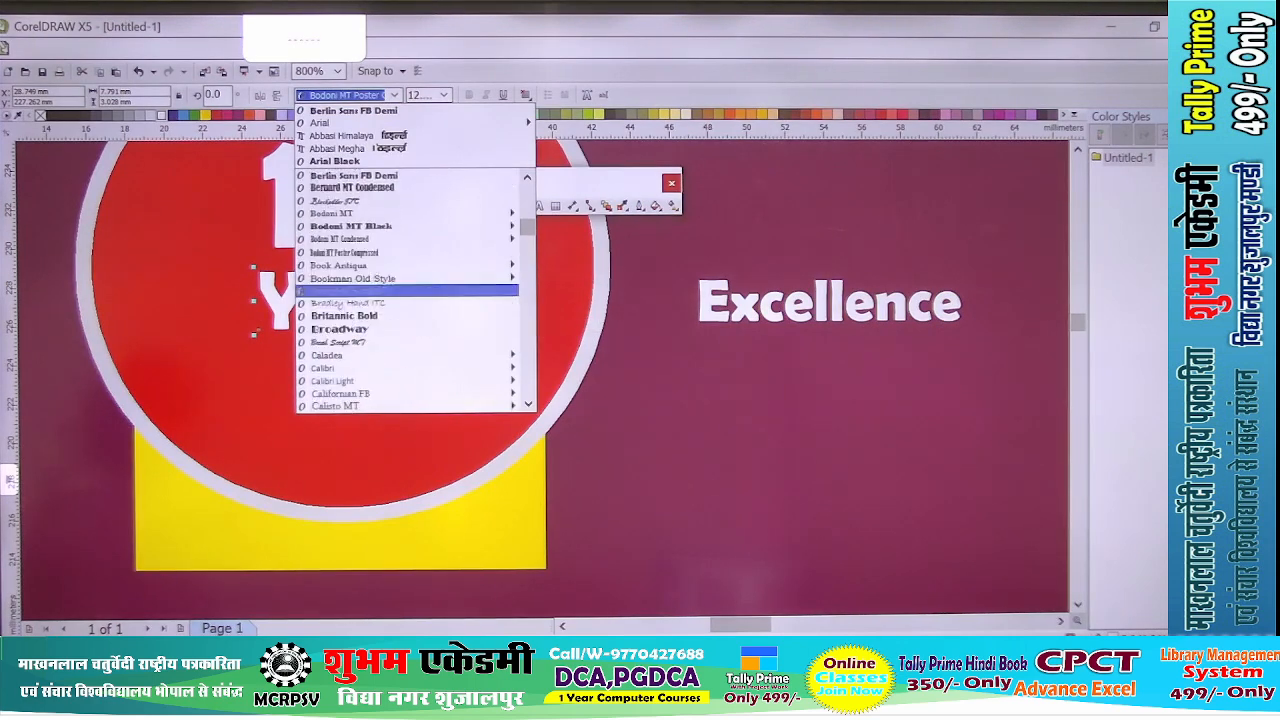
pyautogui.scroll(-6, 407, 290)
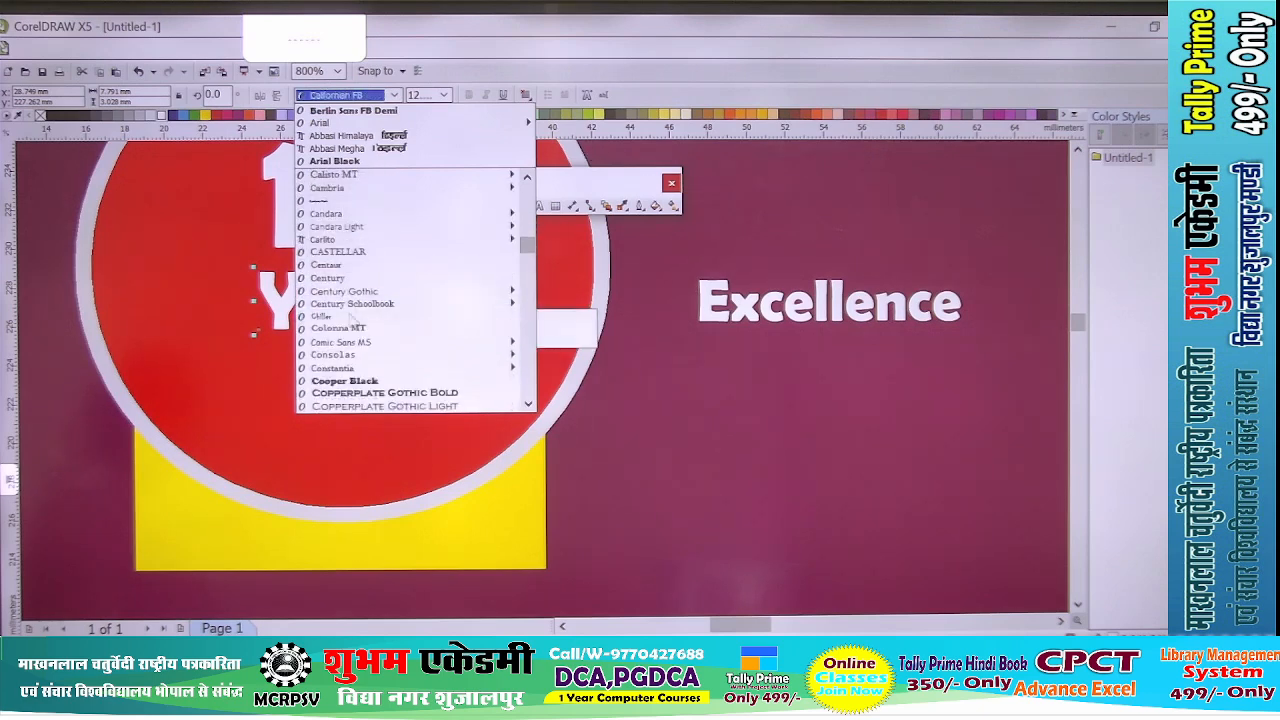
pyautogui.scroll(-6, 350, 316)
pyautogui.scroll(-5, 408, 290)
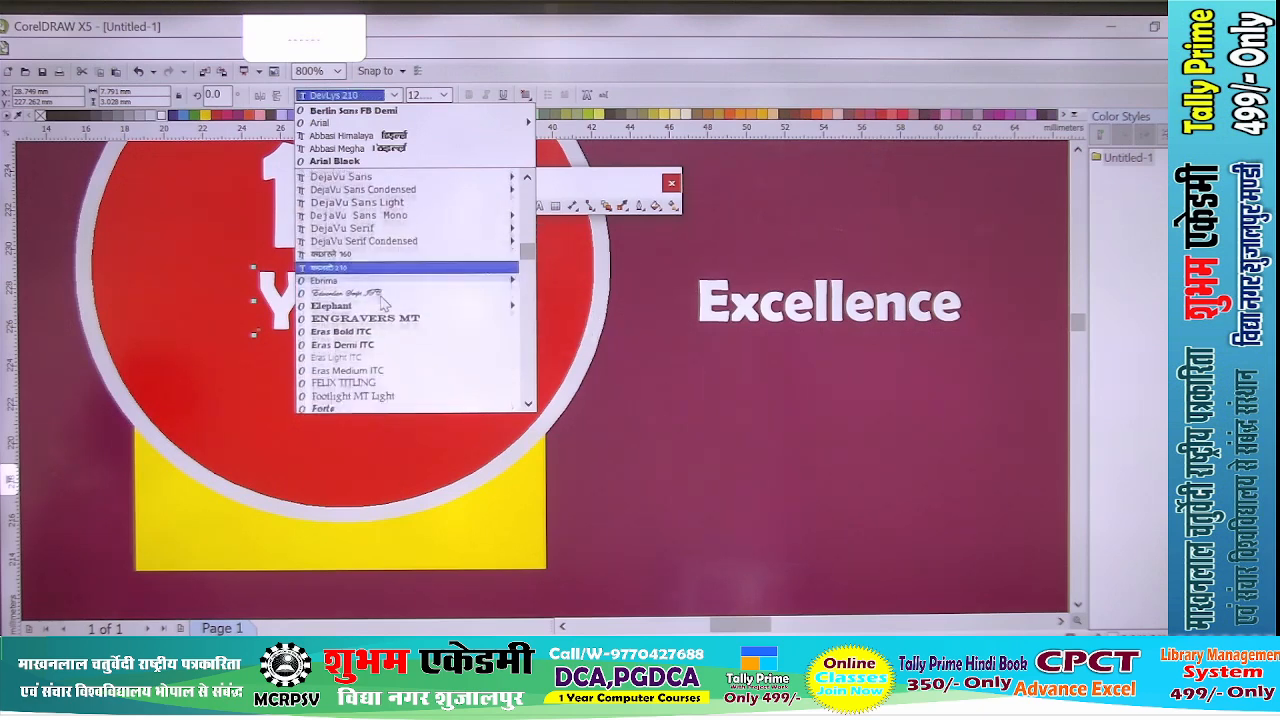
pyautogui.scroll(-1, 336, 300)
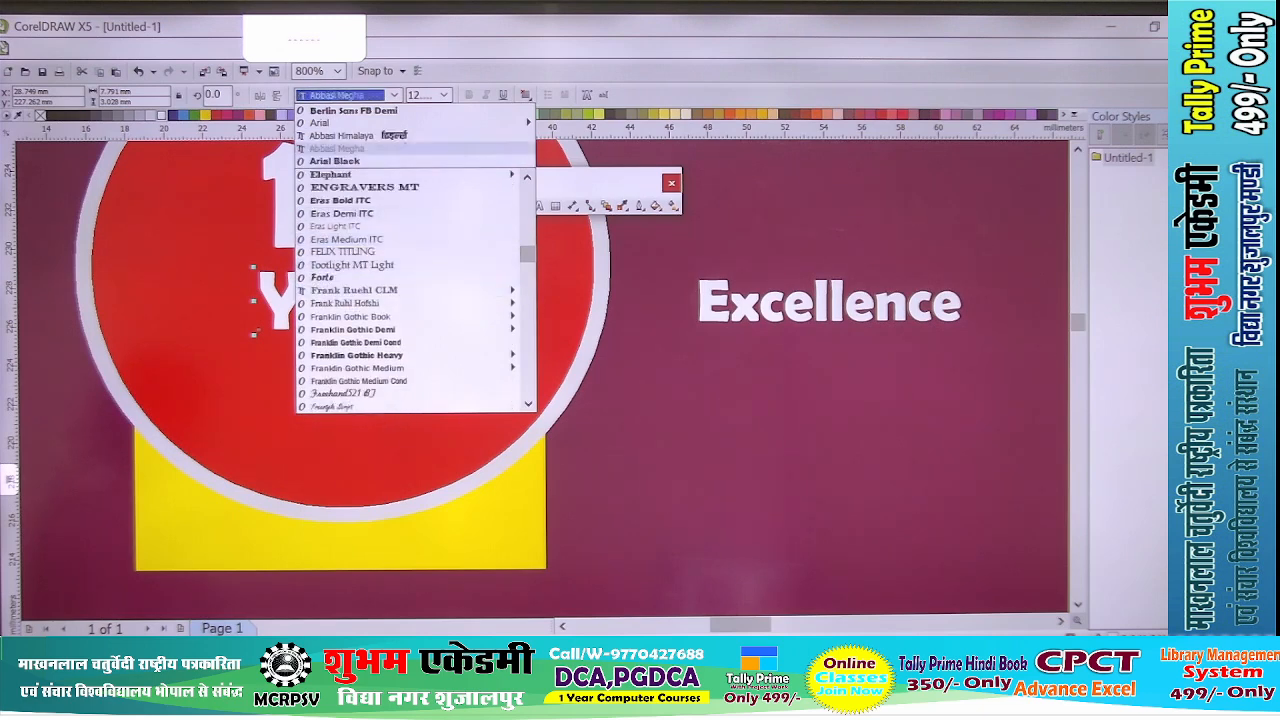
pyautogui.click(342, 280)
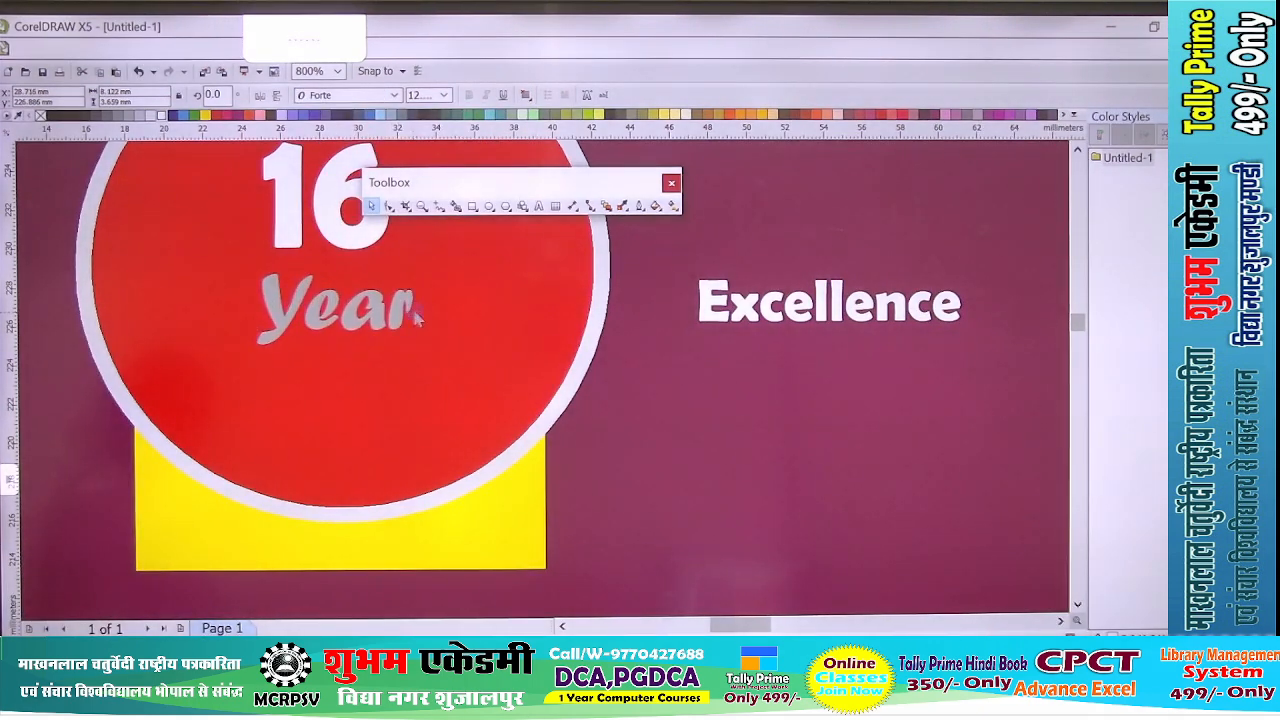
pyautogui.moveTo(384, 313); pyautogui.dragTo(387, 316)
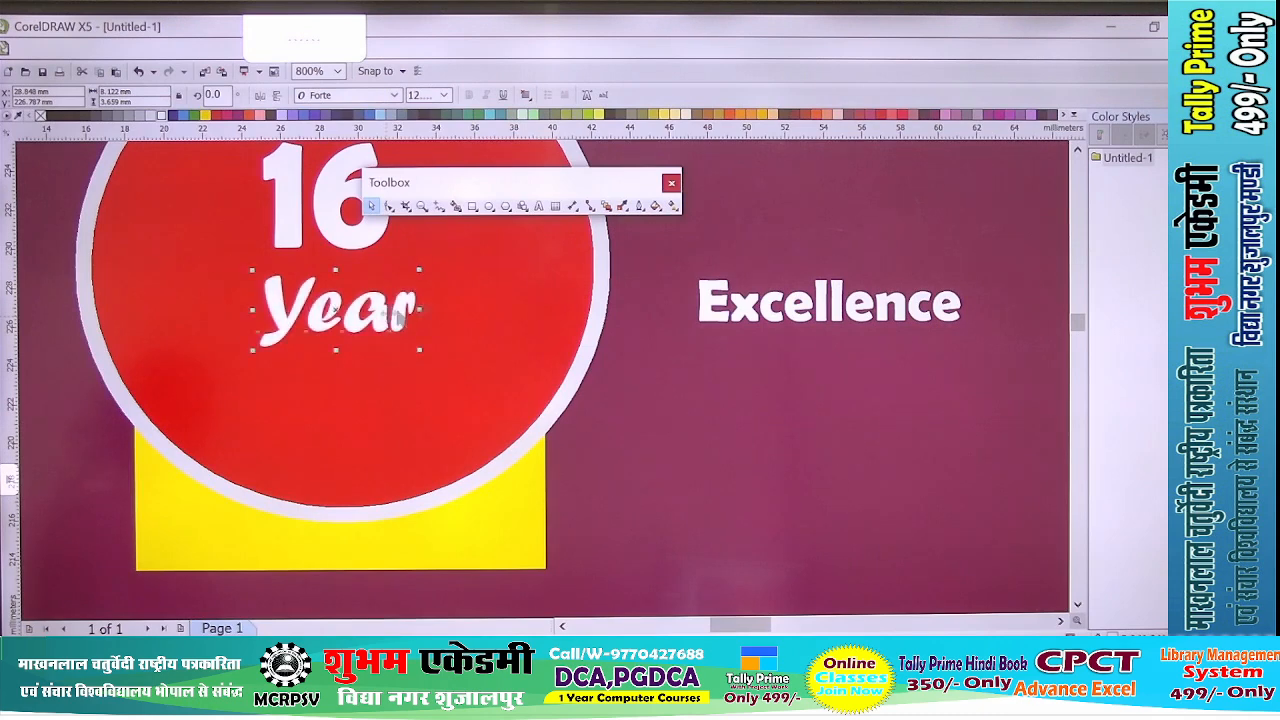
# - Move the Excellence text into the red circle directly below Year and set its font to Forte
pyautogui.click(726, 314)
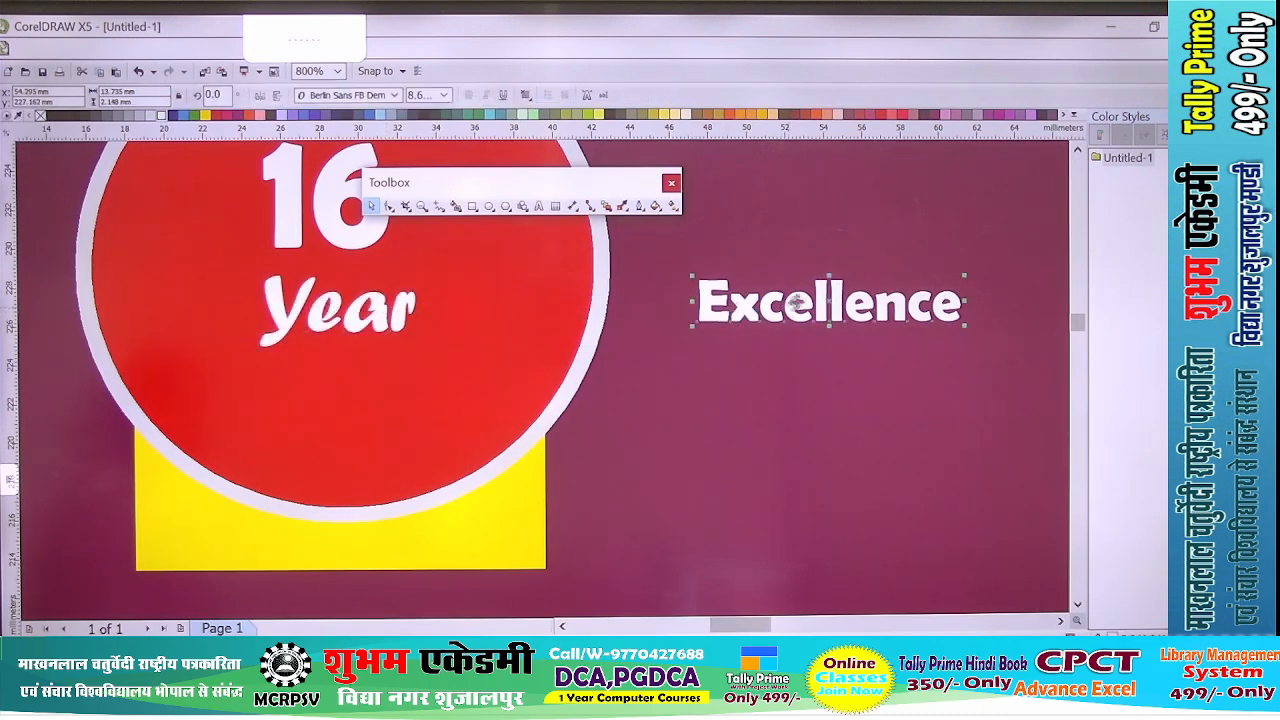
pyautogui.moveTo(822, 300); pyautogui.dragTo(350, 375)
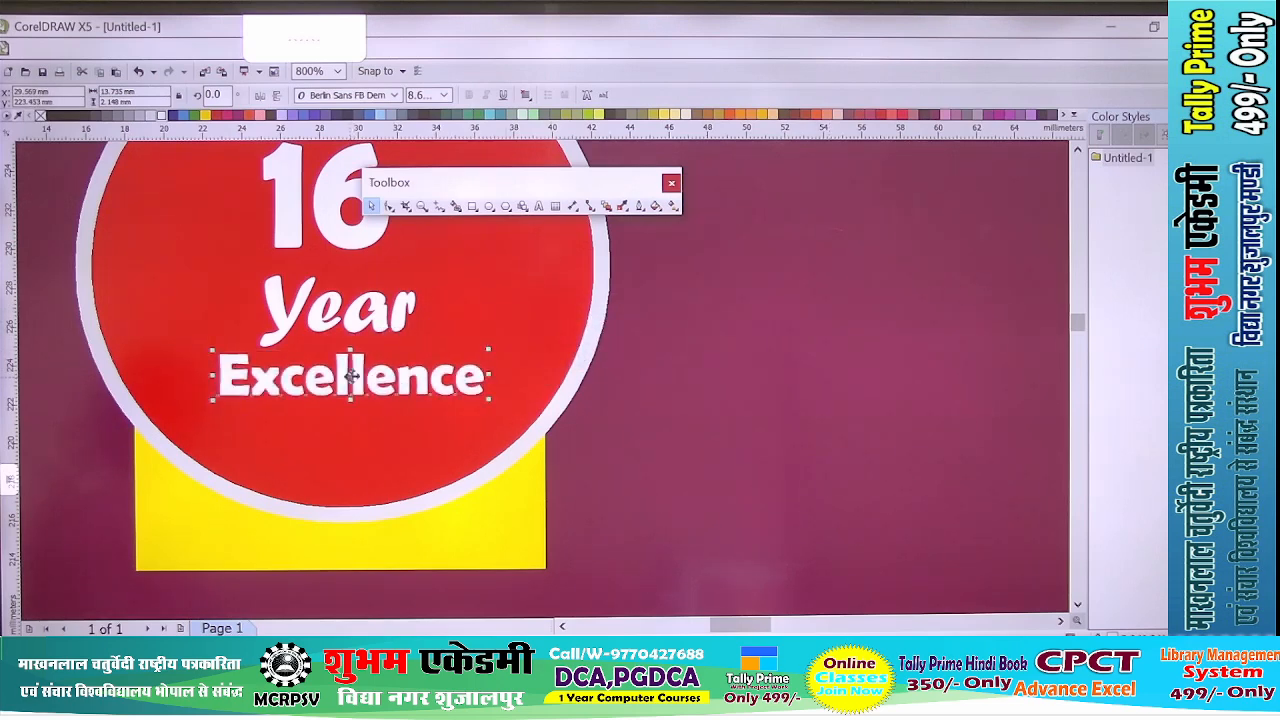
pyautogui.scroll(1, 332, 334)
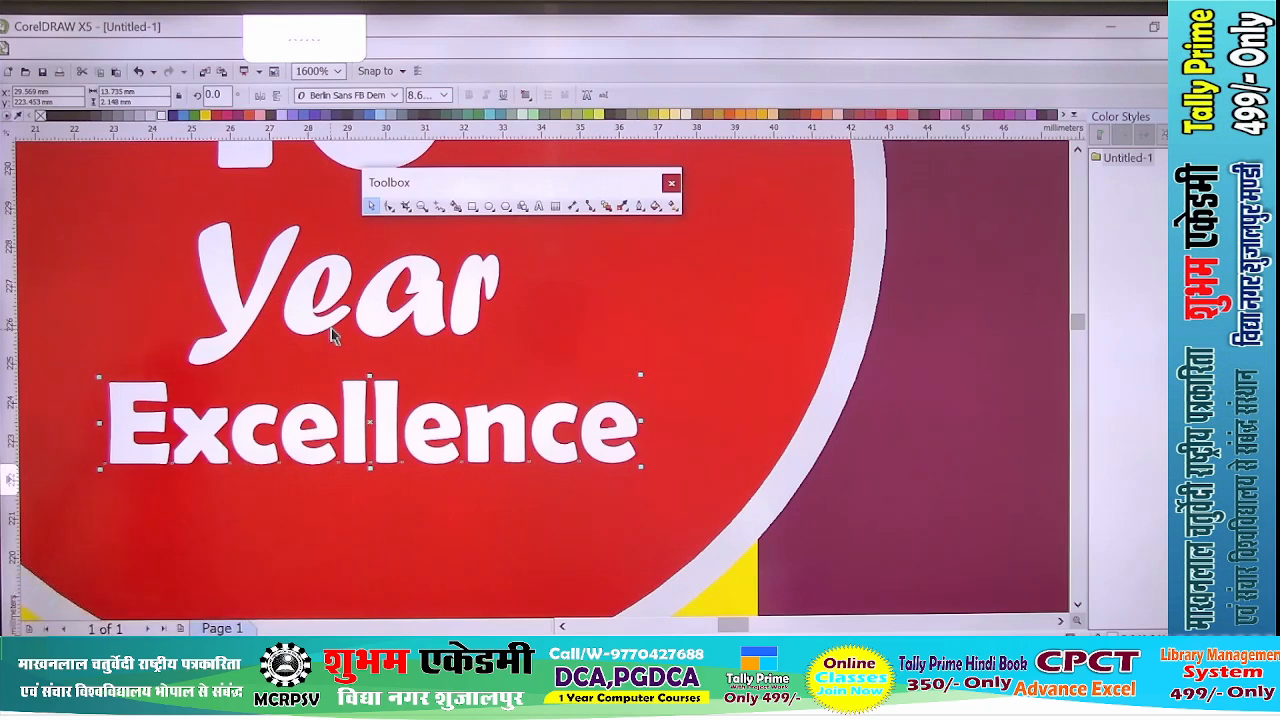
pyautogui.click(397, 94)
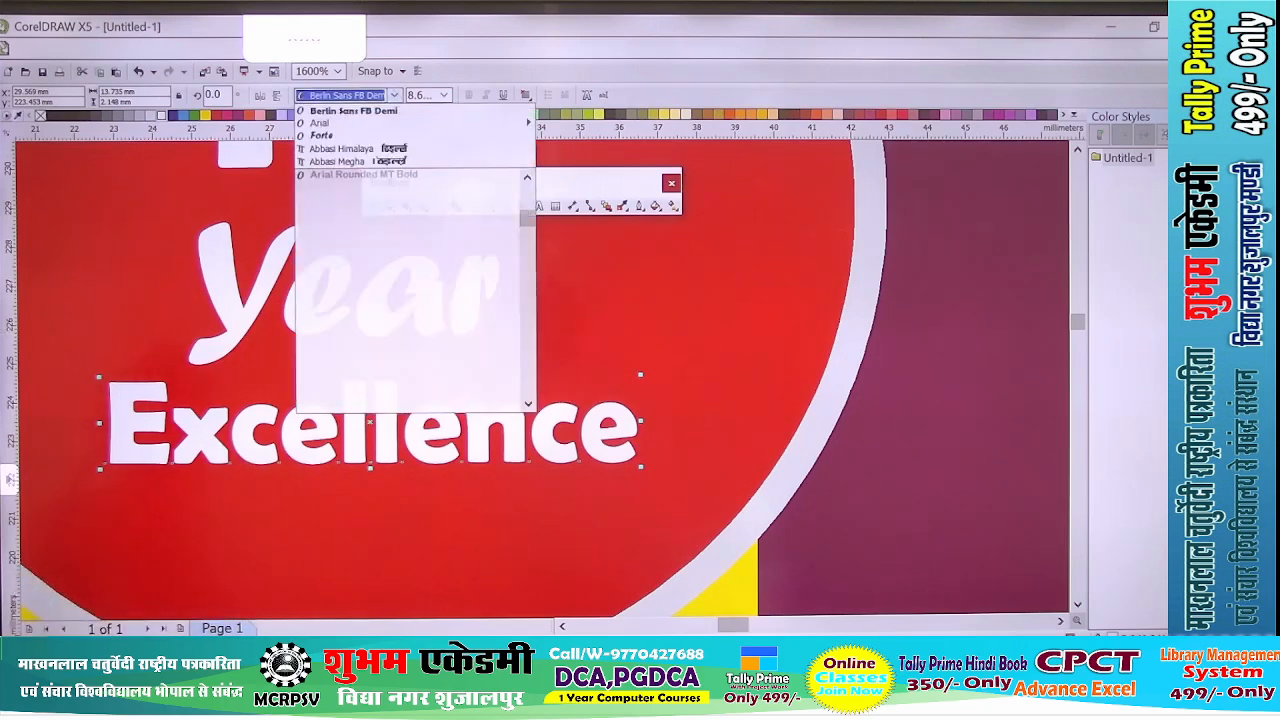
pyautogui.click(322, 136)
# - Shift the Excellence text slightly left and up so it sits centred under Year in the badge
pyautogui.scroll(-4, 226, 452)
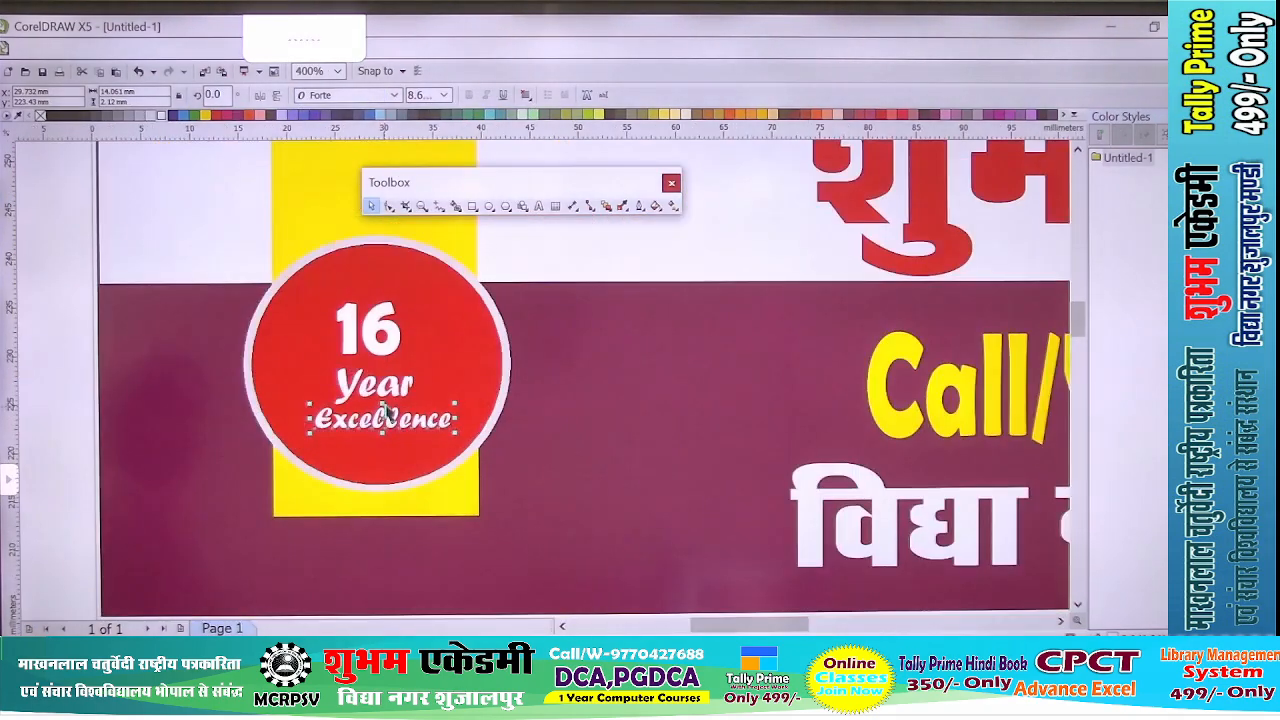
pyautogui.scroll(-1, 226, 452)
pyautogui.click(188, 424)
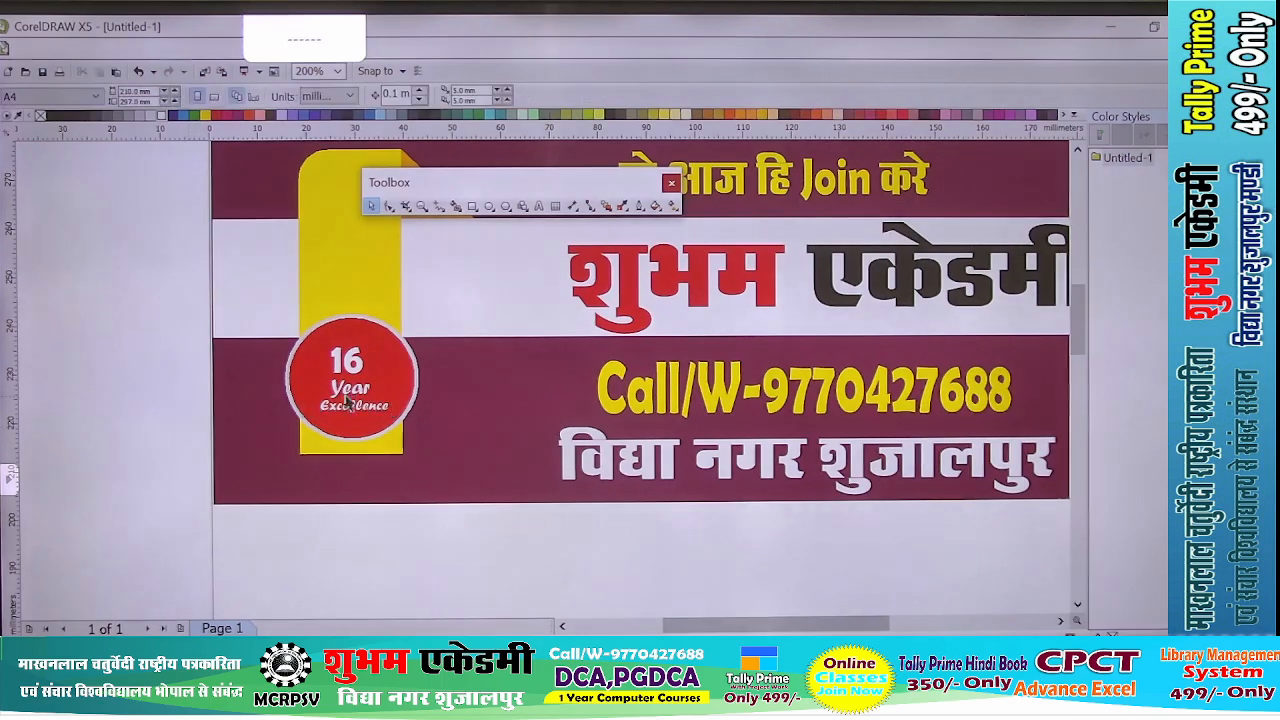
pyautogui.scroll(2, 362, 428)
pyautogui.click(373, 457)
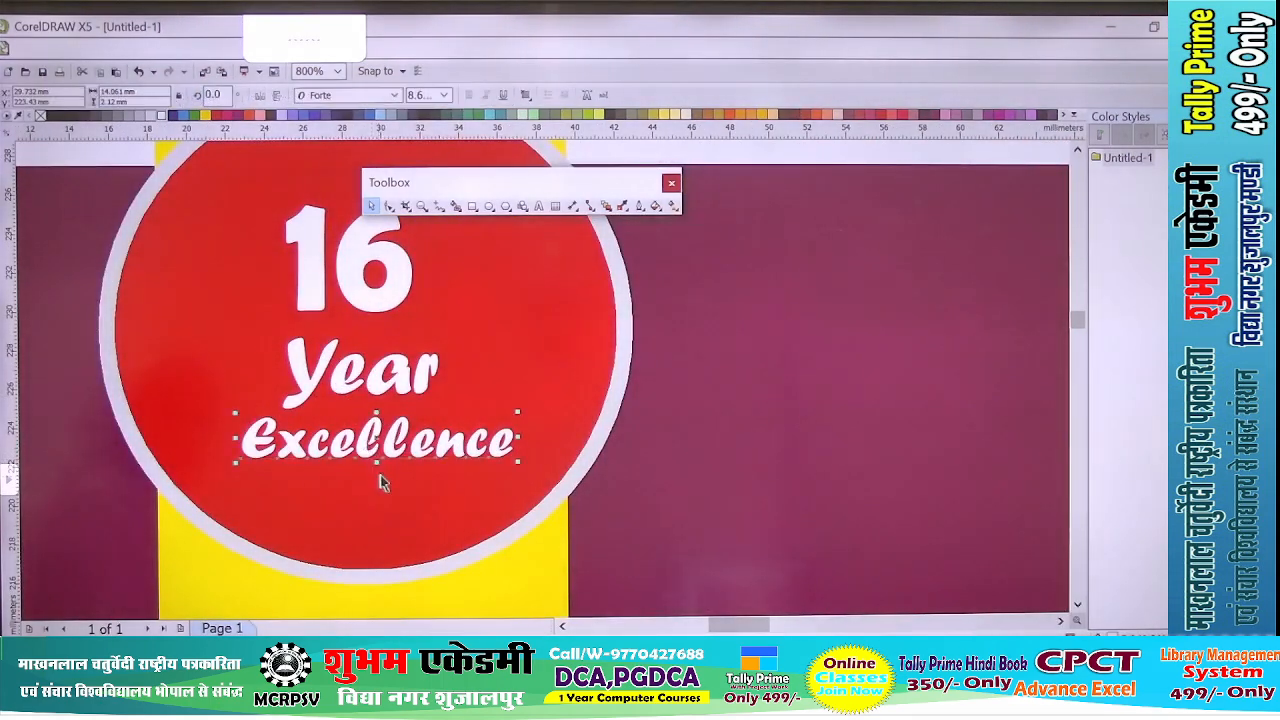
pyautogui.moveTo(377, 463)
pyautogui.mouseDown()
pyautogui.moveTo(377, 474)
pyautogui.moveTo(364, 452)
pyautogui.mouseUp()
# - Switch the display mode to Enhanced and inspect the badge and the whole banner in it
pyautogui.scroll(-5, 364, 452)
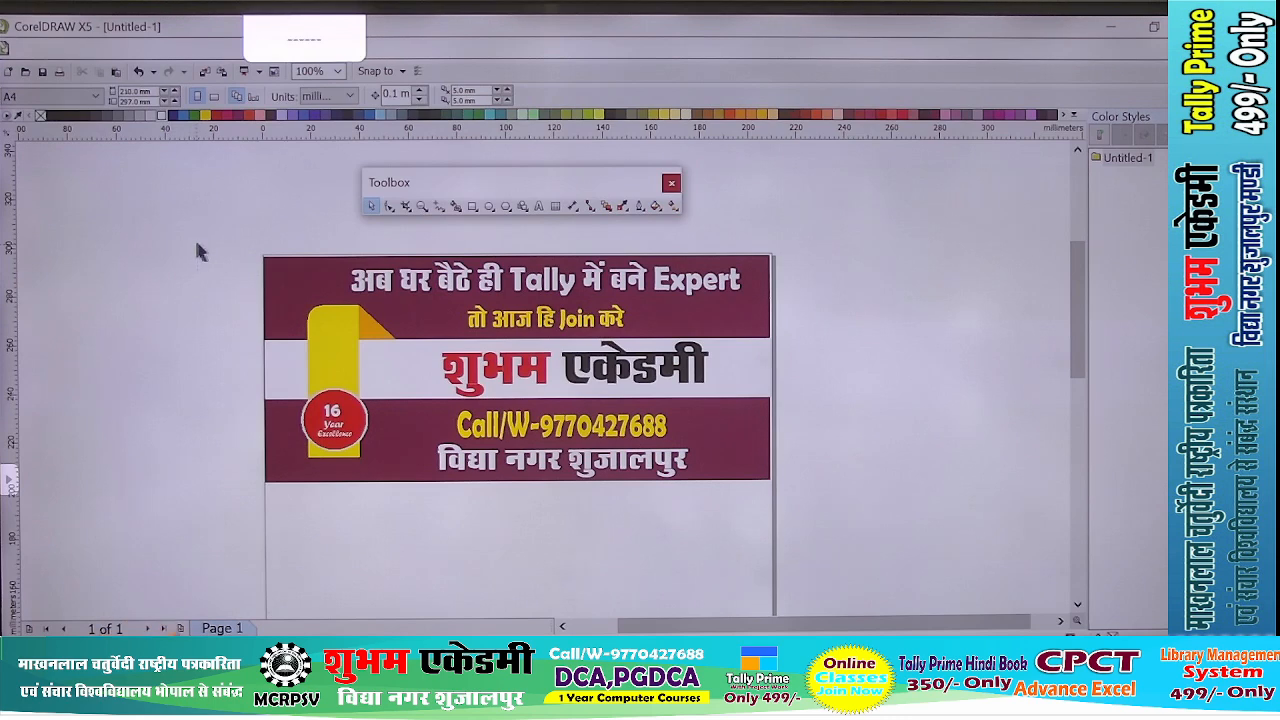
pyautogui.moveTo(712, 480); pyautogui.dragTo(880, 532)
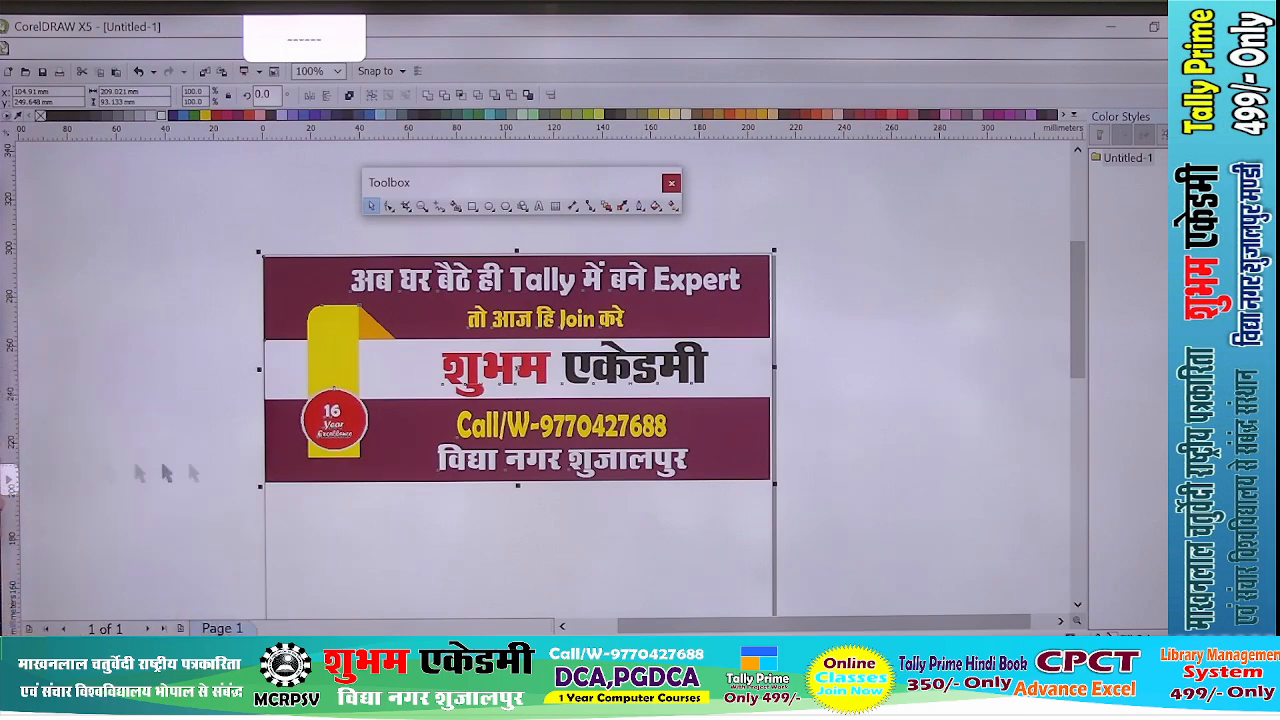
pyautogui.scroll(4, 310, 410)
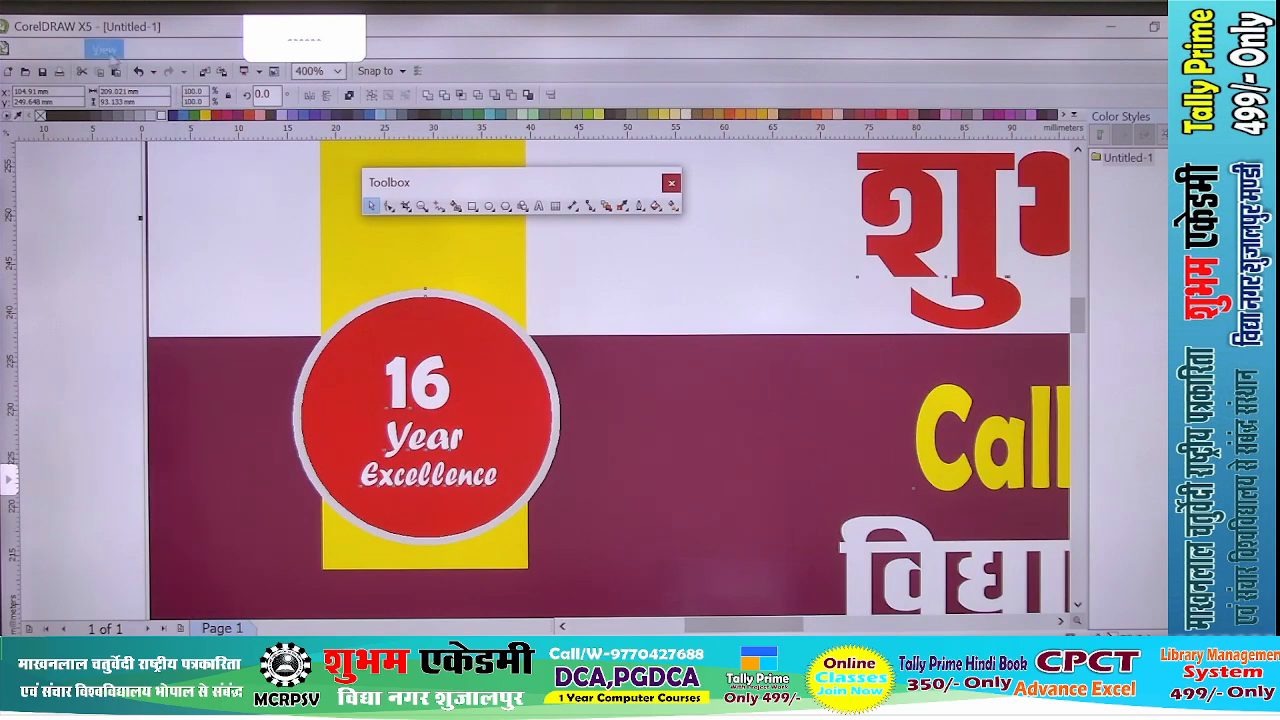
pyautogui.click(105, 49)
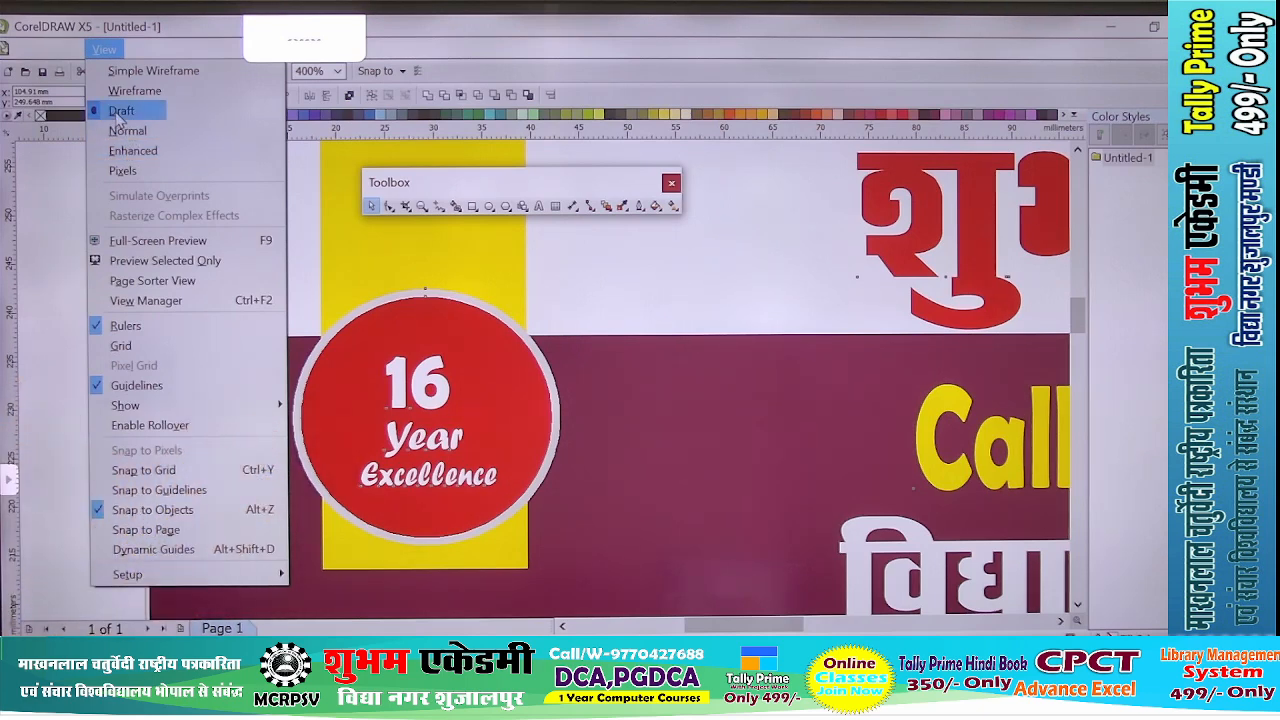
pyautogui.click(133, 150)
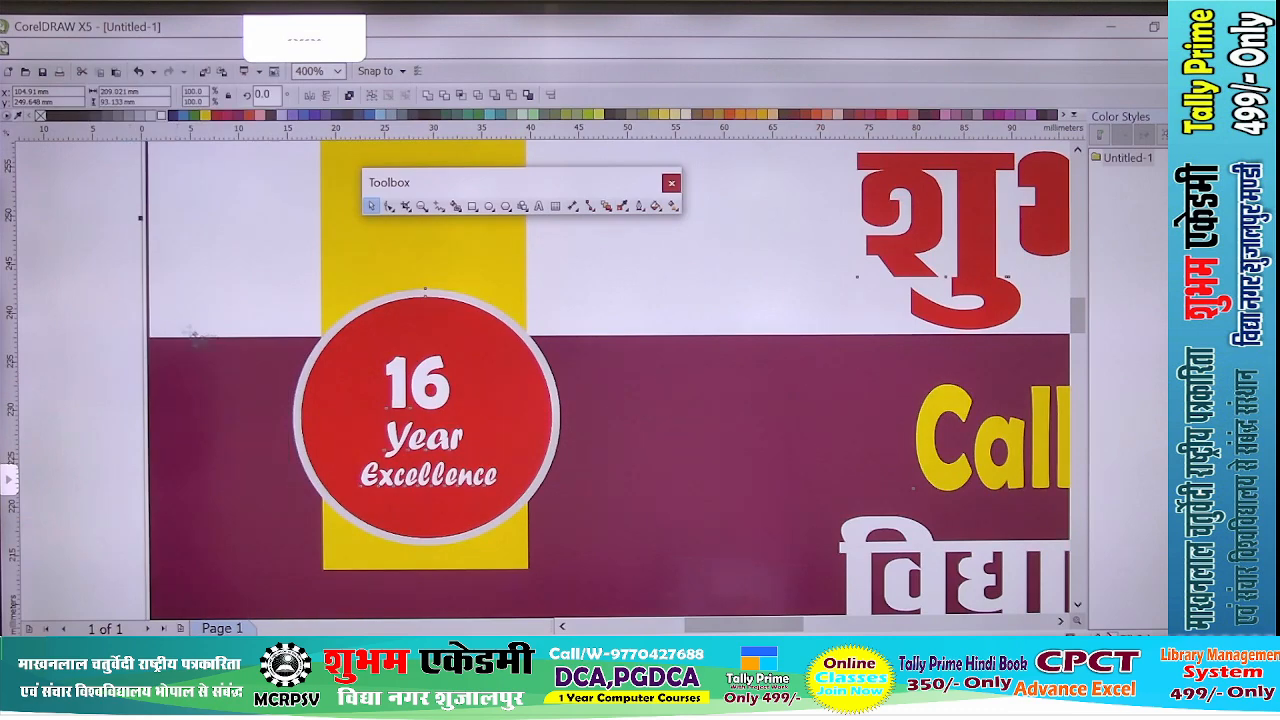
pyautogui.scroll(-1, 243, 359)
pyautogui.scroll(2, 304, 367)
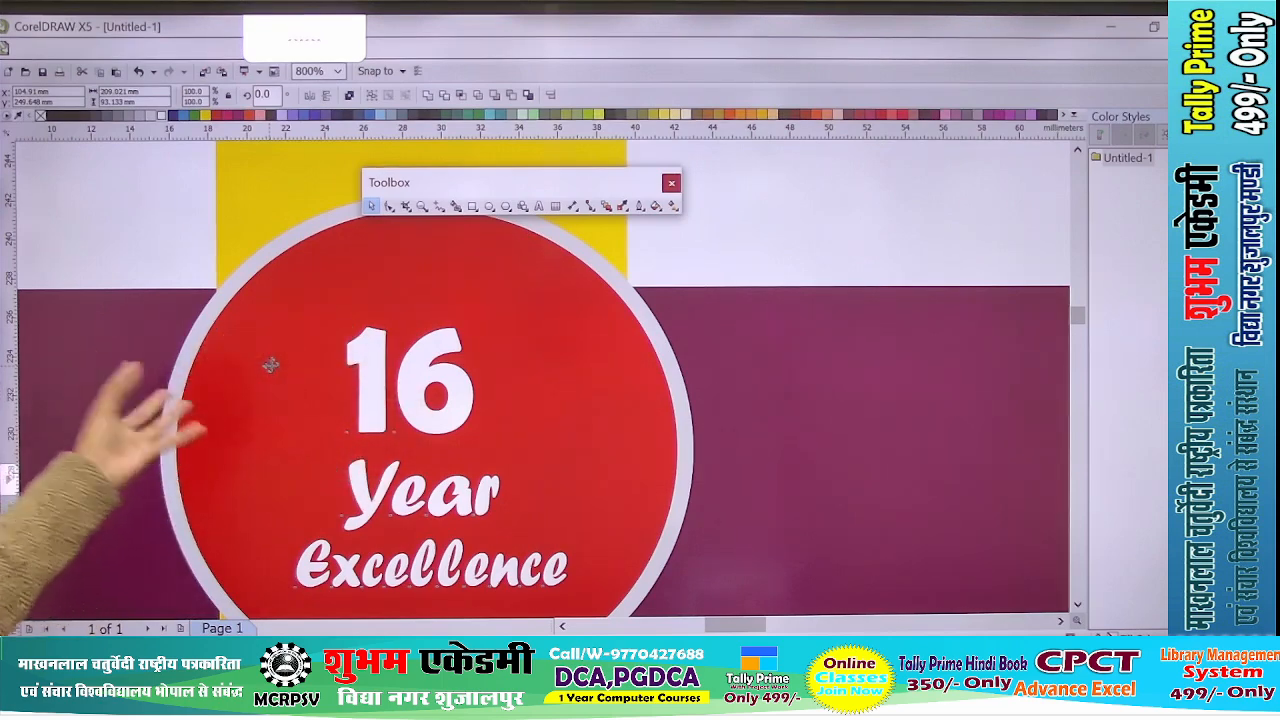
pyautogui.scroll(-1, 270, 364)
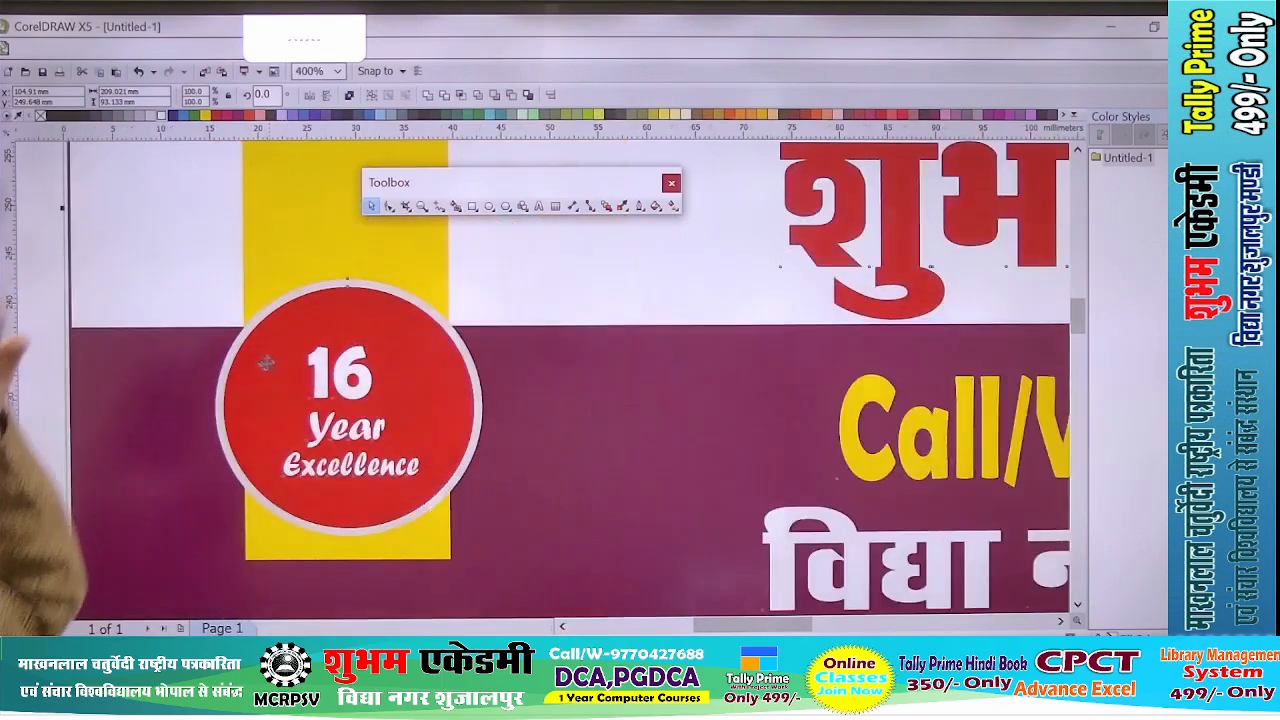
pyautogui.scroll(-1, 260, 363)
pyautogui.scroll(-1, 258, 362)
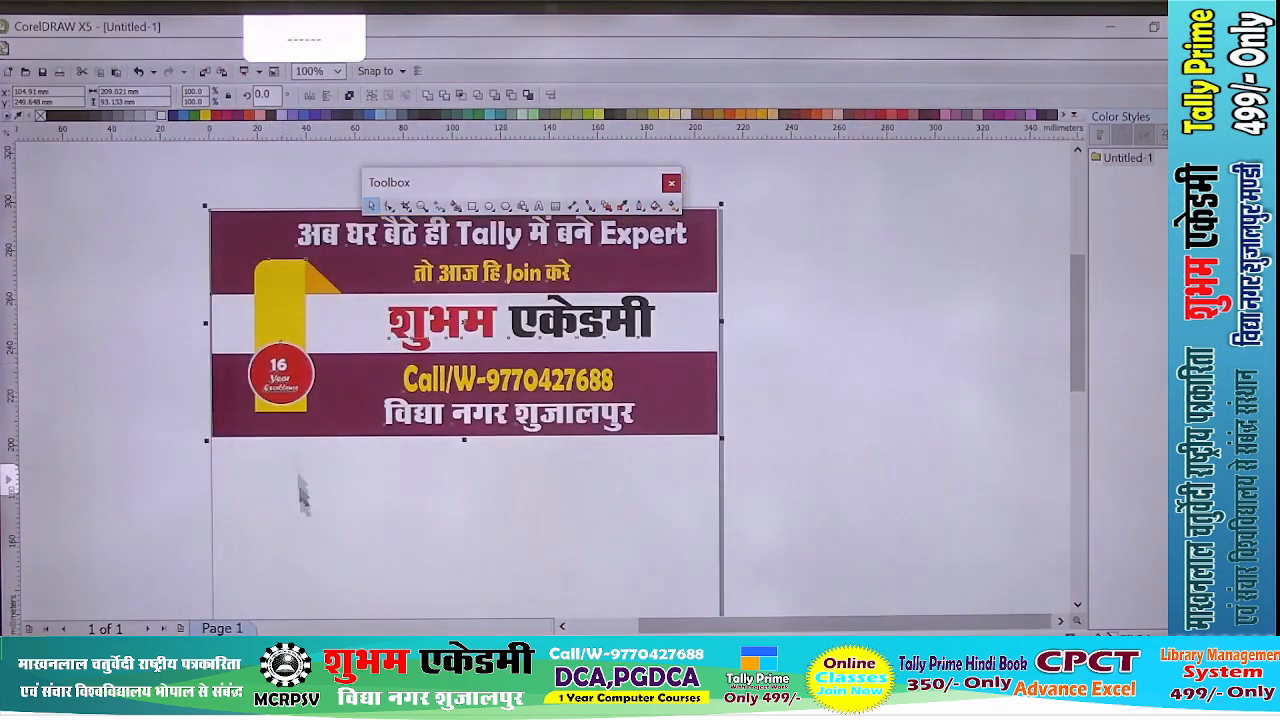
pyautogui.click(370, 527)
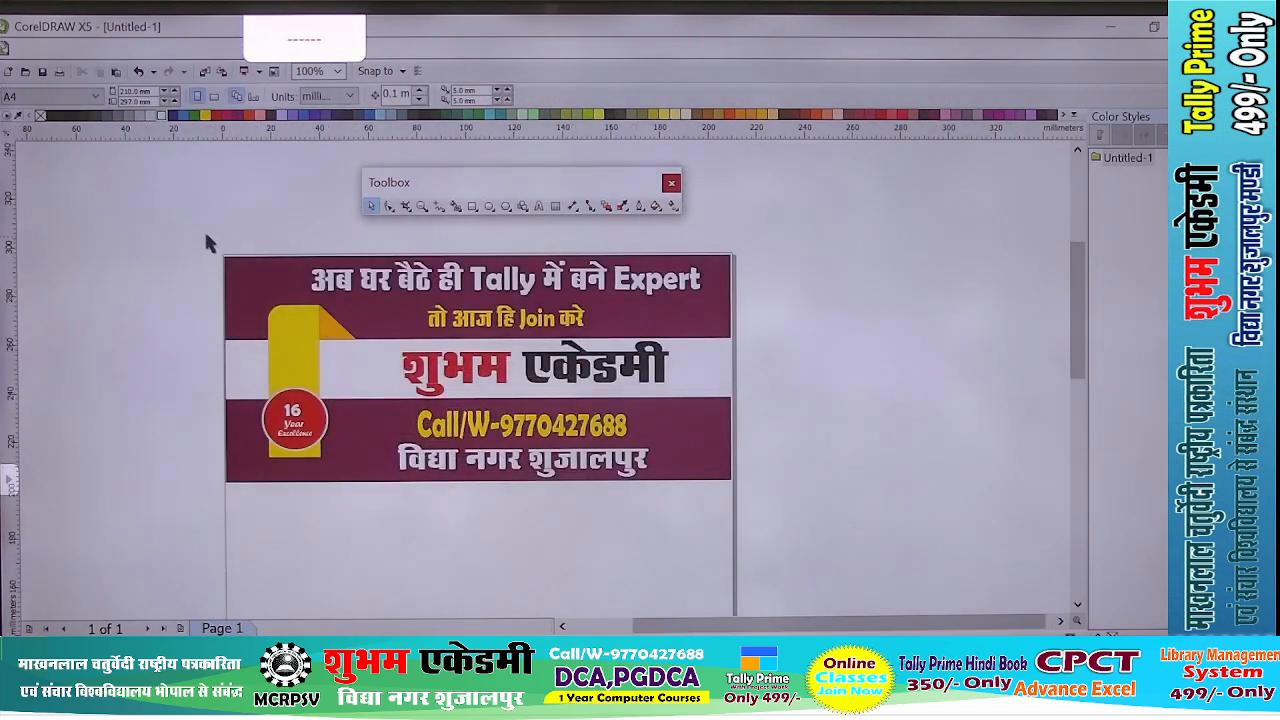
# - Group all banner objects and scale the group to about 189 mm by 84 mm, placed just inside the page's top edge
pyautogui.moveTo(205, 236); pyautogui.dragTo(798, 520)
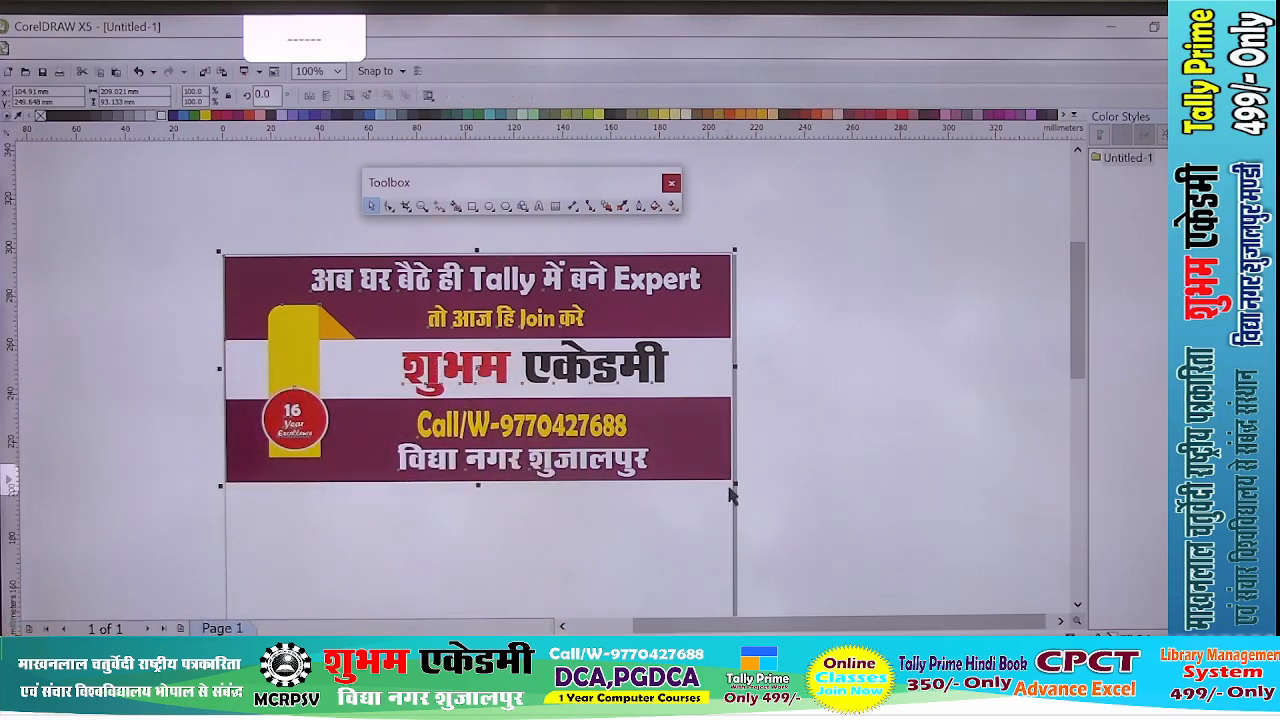
pyautogui.moveTo(736, 484); pyautogui.dragTo(686, 531)
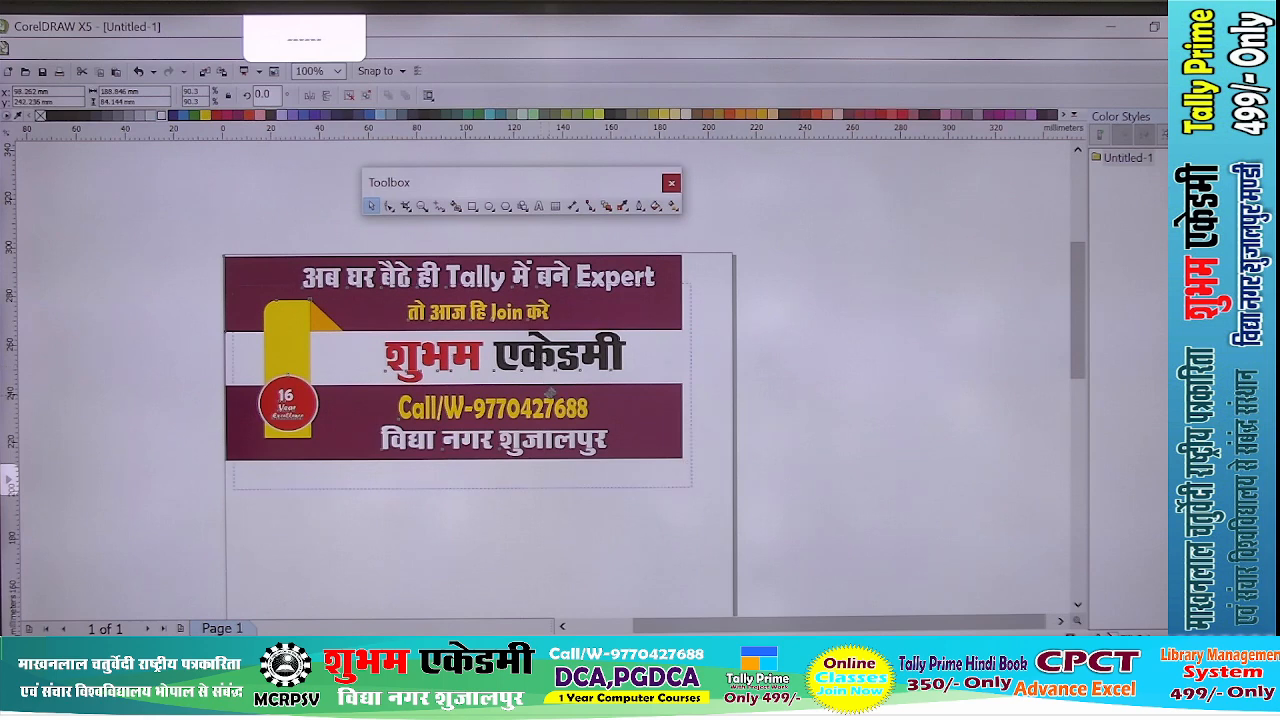
pyautogui.moveTo(549, 392); pyautogui.dragTo(519, 358)
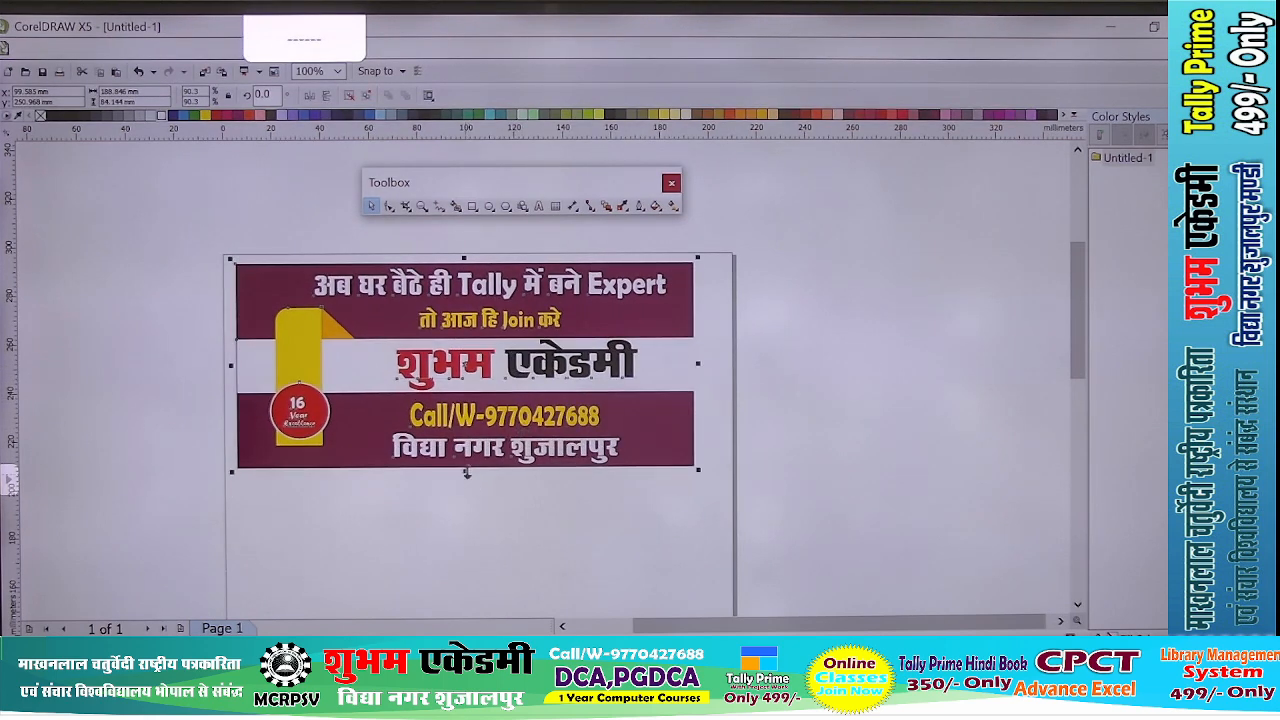
# - Stretch the banner group to about 196.5 mm wide and 90.6 mm tall, leaving a narrow margin at the page's sides
pyautogui.moveTo(466, 473); pyautogui.dragTo(468, 480)
pyautogui.scroll(2, 740, 377)
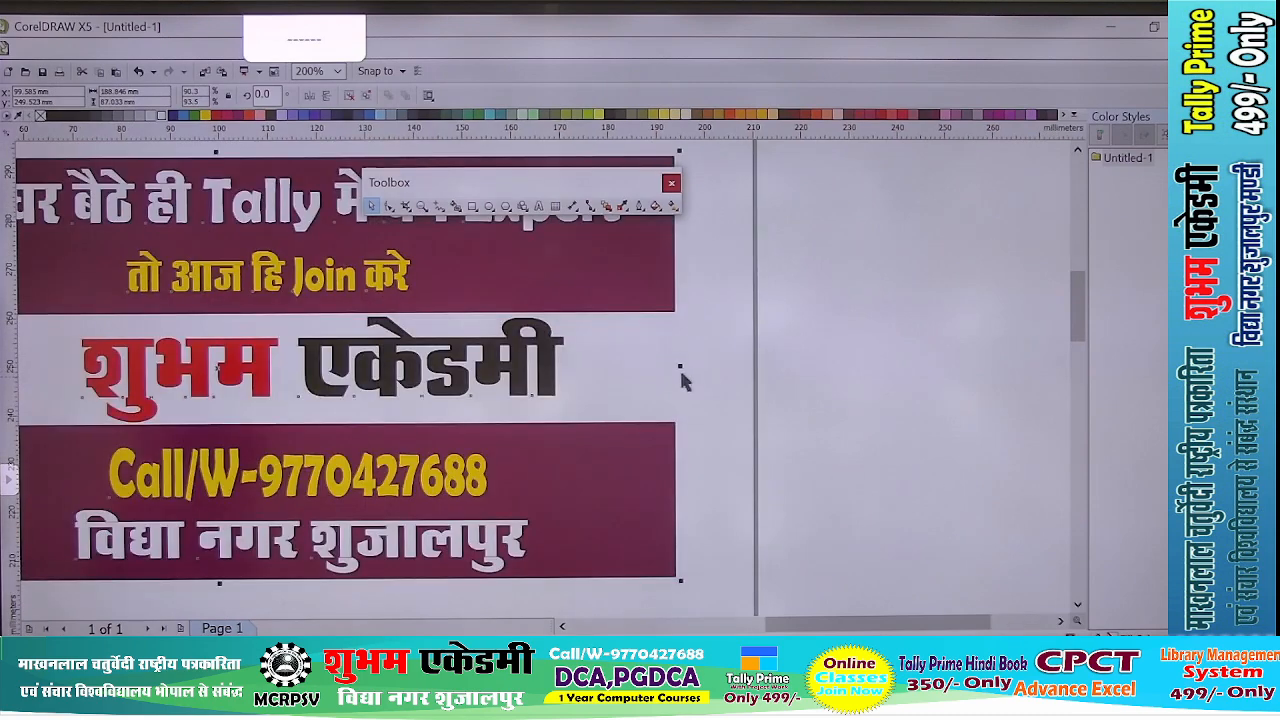
pyautogui.moveTo(680, 366); pyautogui.dragTo(717, 366)
pyautogui.scroll(-2, 700, 366)
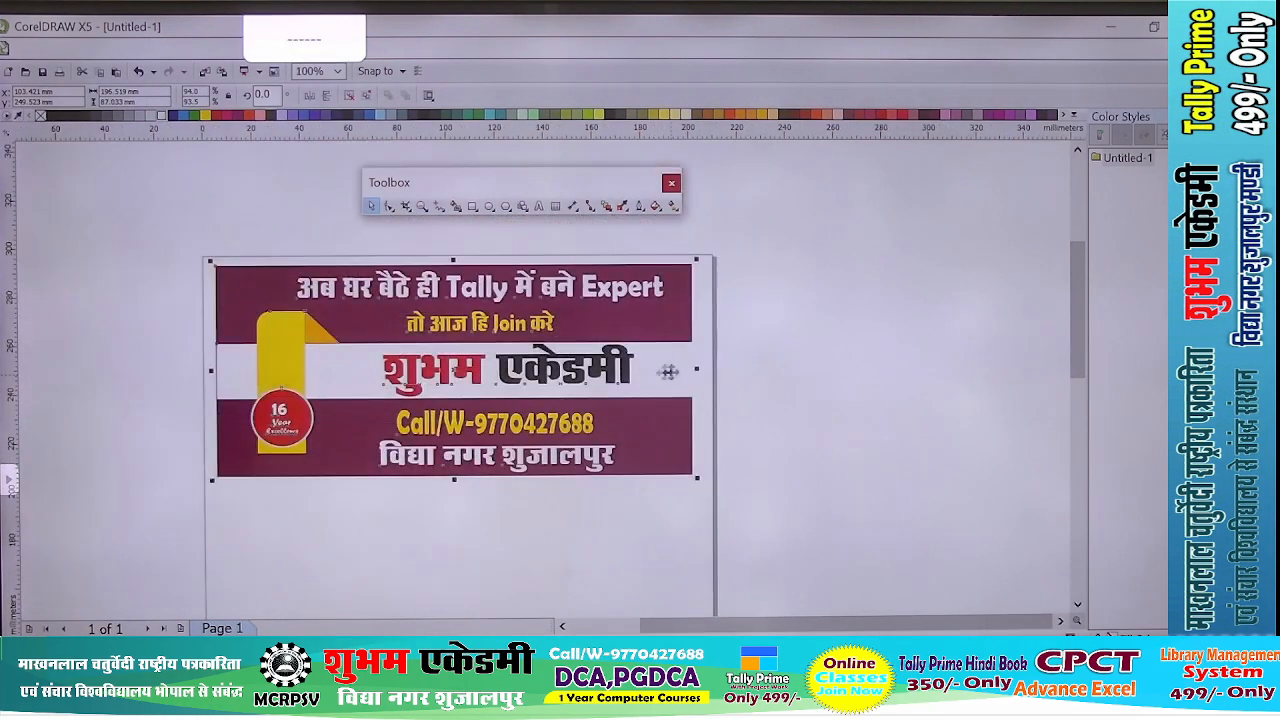
pyautogui.scroll(2, 505, 458)
pyautogui.moveTo(416, 493); pyautogui.dragTo(414, 508)
pyautogui.scroll(-2, 452, 406)
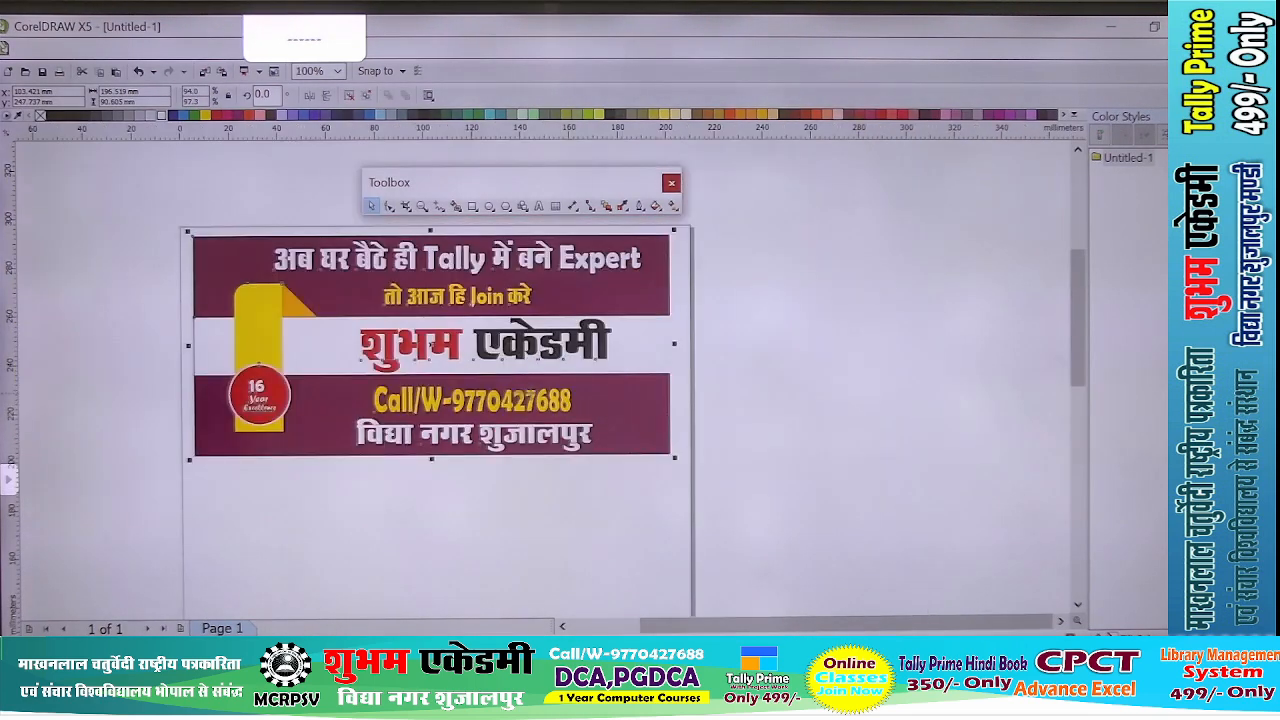
pyautogui.click(812, 406)
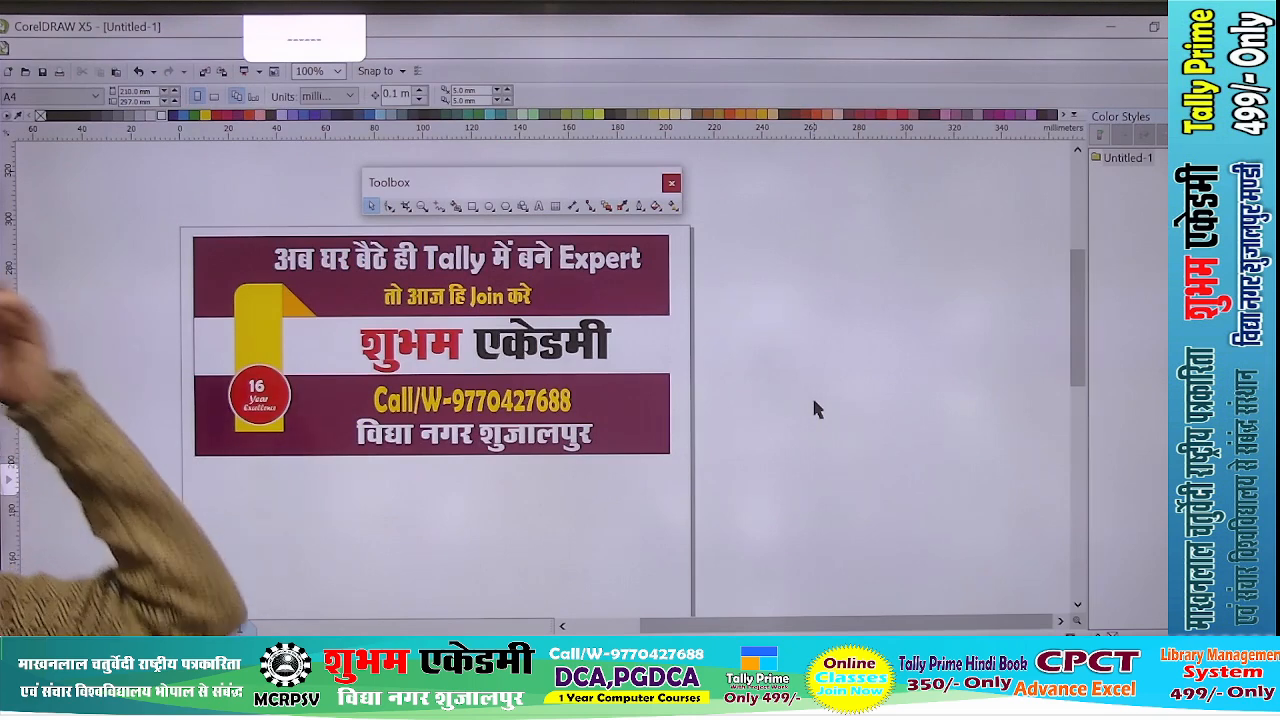